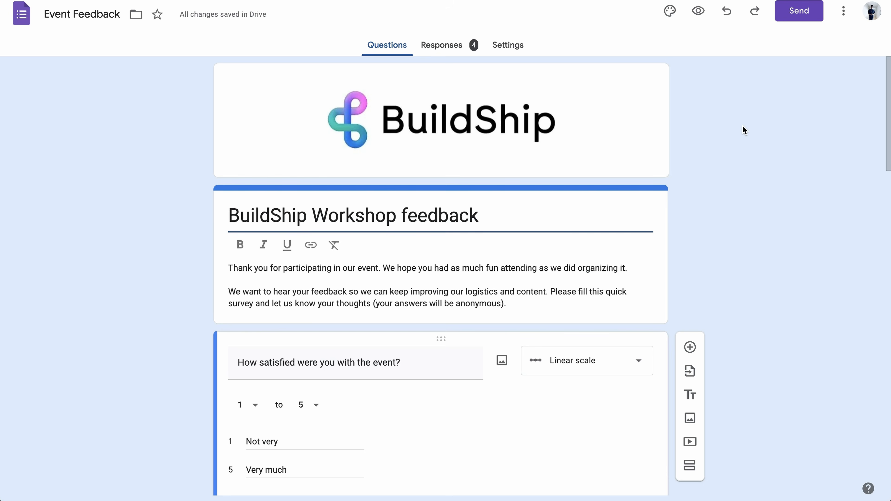
- Email the feedback form to the recipient's address with the form included in the message
scroll(743, 127, "down", 7)
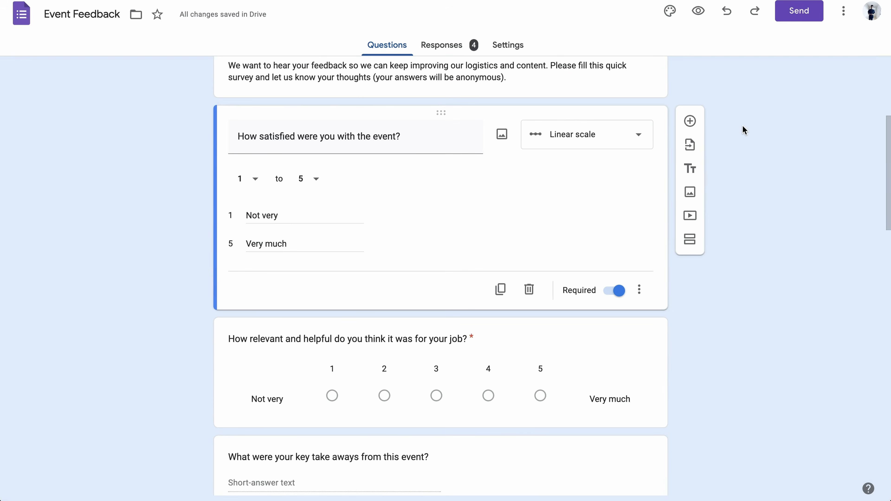
scroll(742, 130, "down", 1)
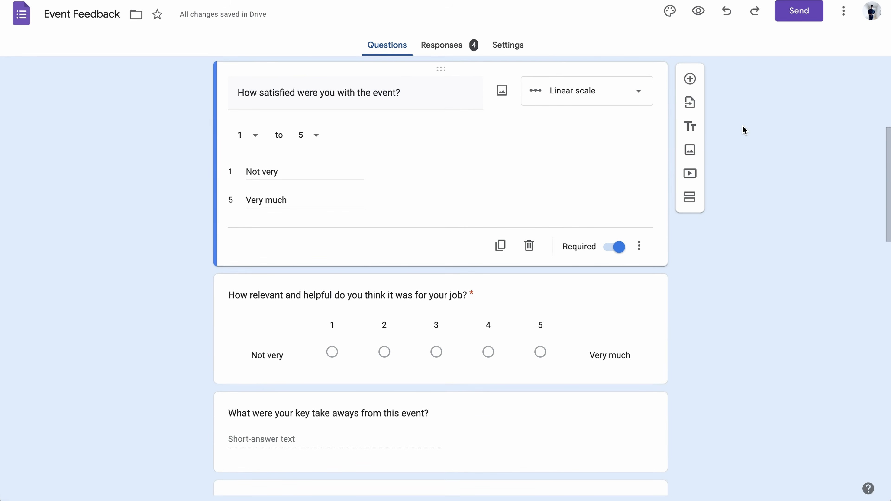
scroll(741, 125, "up", 8)
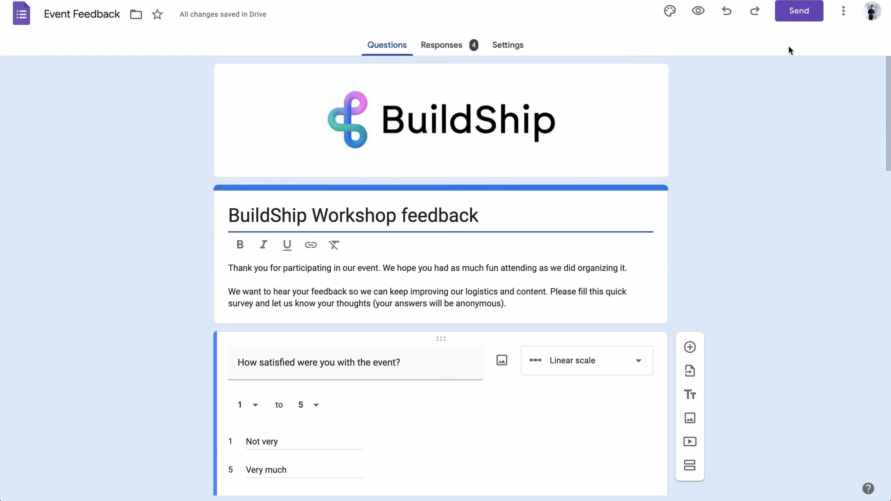
left_click(803, 10)
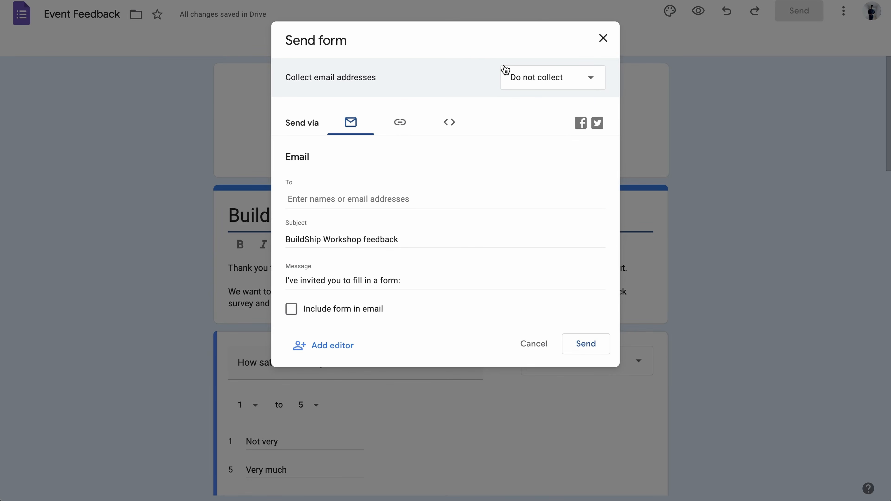
left_click(299, 310)
left_click(320, 195)
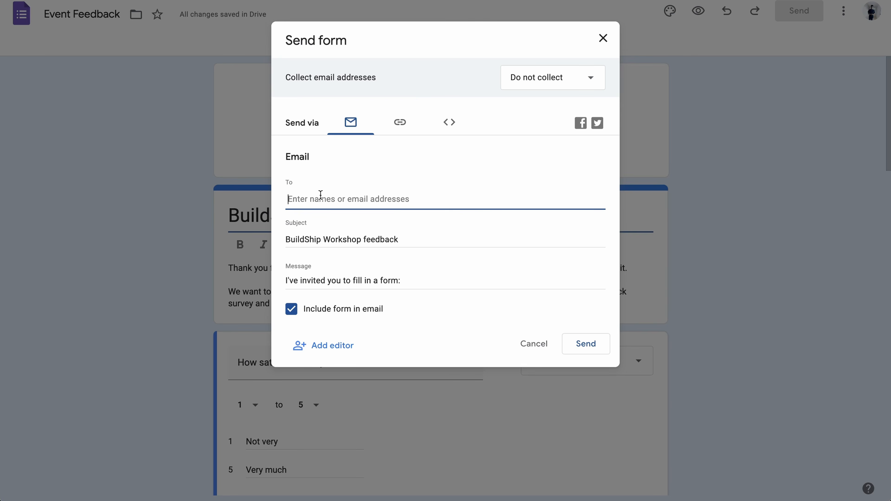
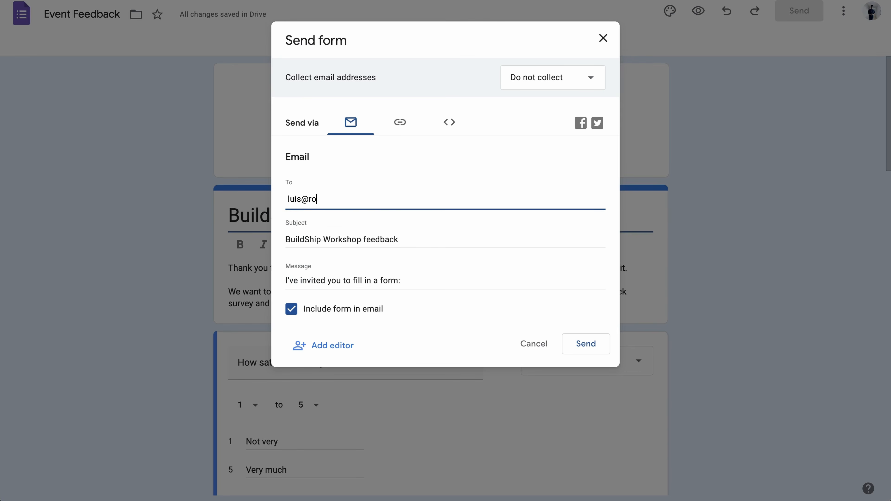
key("Return")
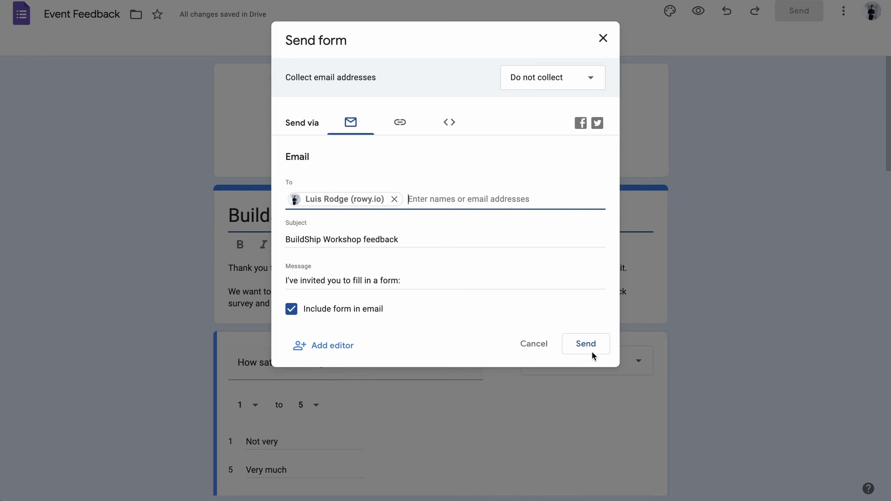
left_click(598, 347)
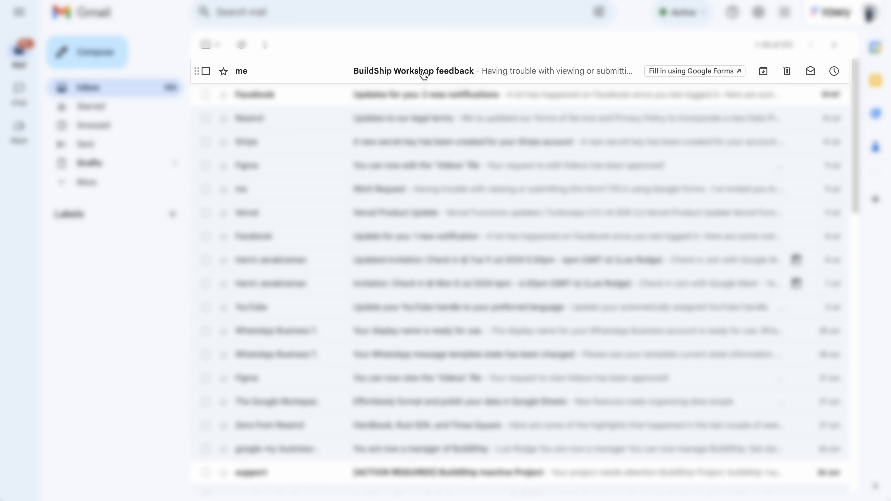
- In the BuildShip Workshop feedback email, rate event satisfaction, job relevance and all four logistics items 5
left_click(467, 75)
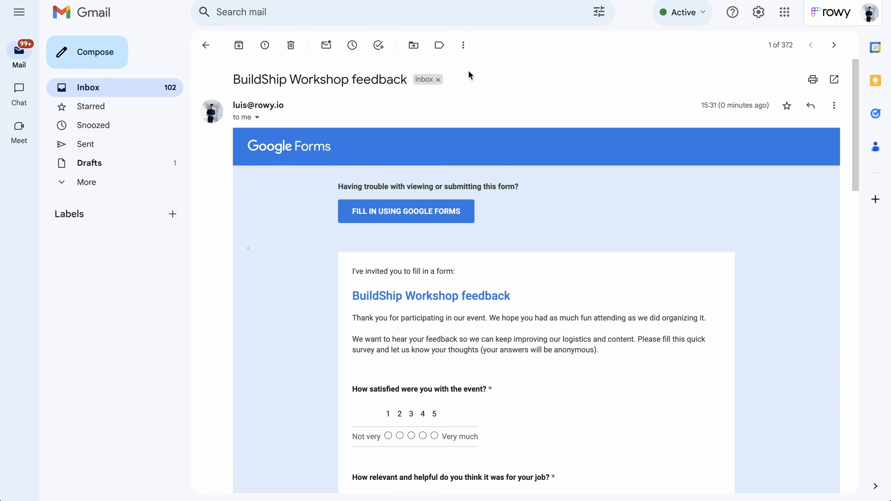
scroll(536, 222, "down", 2)
scroll(536, 222, "down", 2)
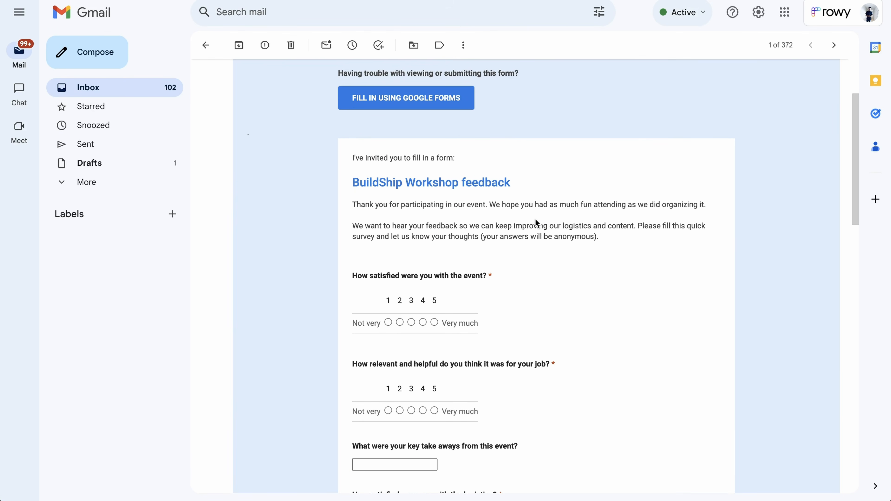
scroll(536, 221, "down", 1)
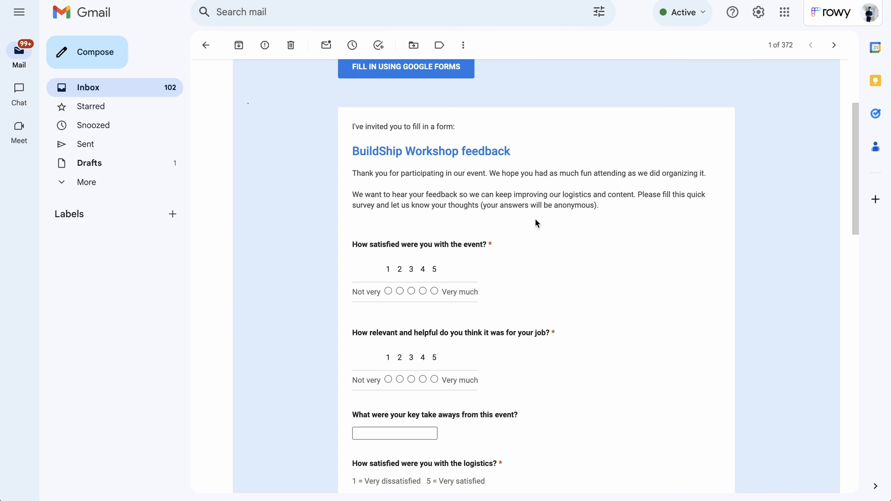
scroll(536, 223, "down", 1)
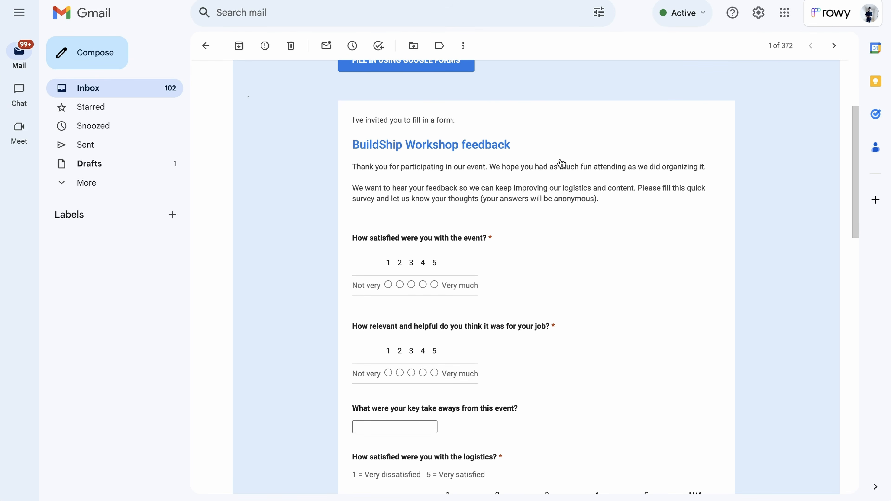
scroll(562, 164, "down", 1)
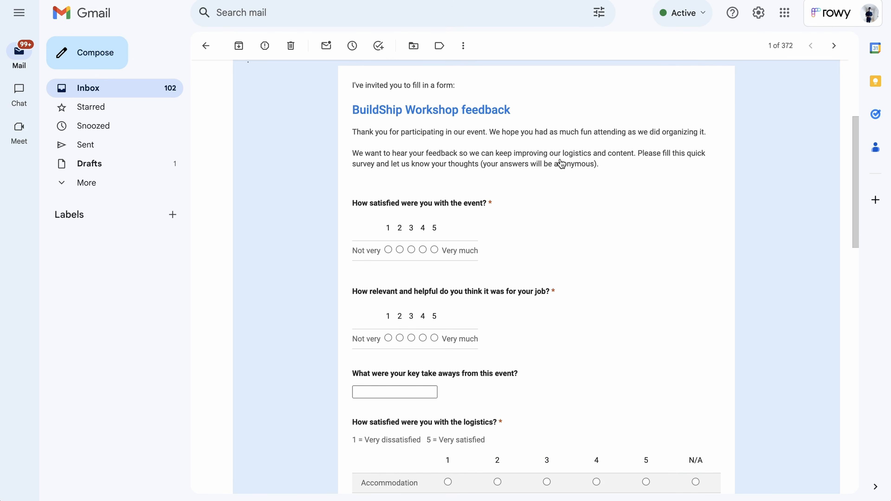
left_click(434, 249)
scroll(470, 242, "down", 2)
scroll(517, 251, "down", 2)
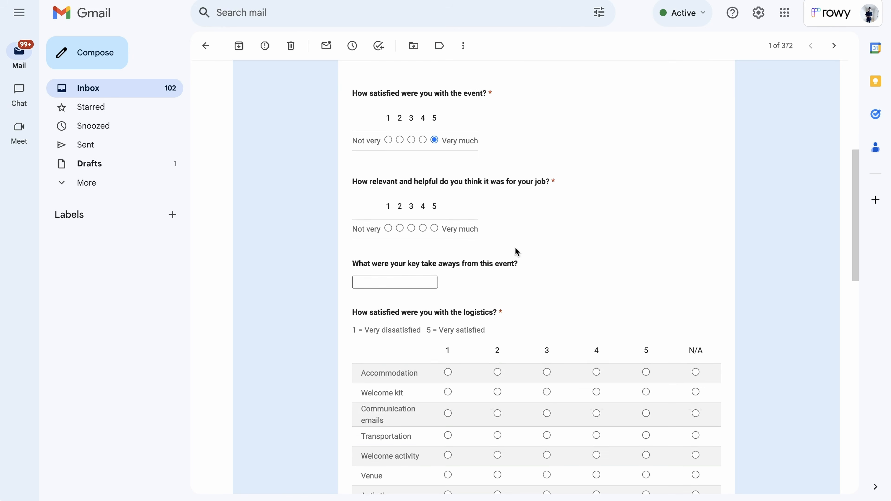
left_click(434, 218)
scroll(527, 249, "down", 2)
scroll(468, 242, "down", 3)
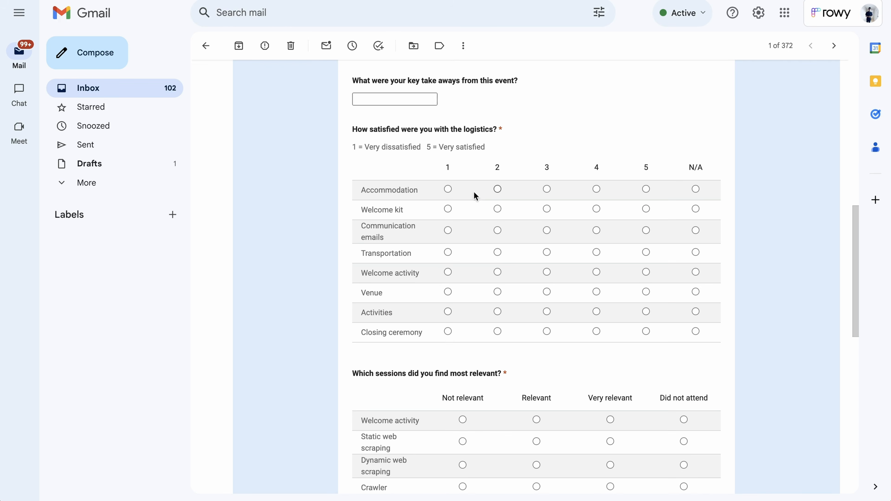
left_click(646, 189)
left_click(646, 208)
left_click(645, 230)
left_click(645, 252)
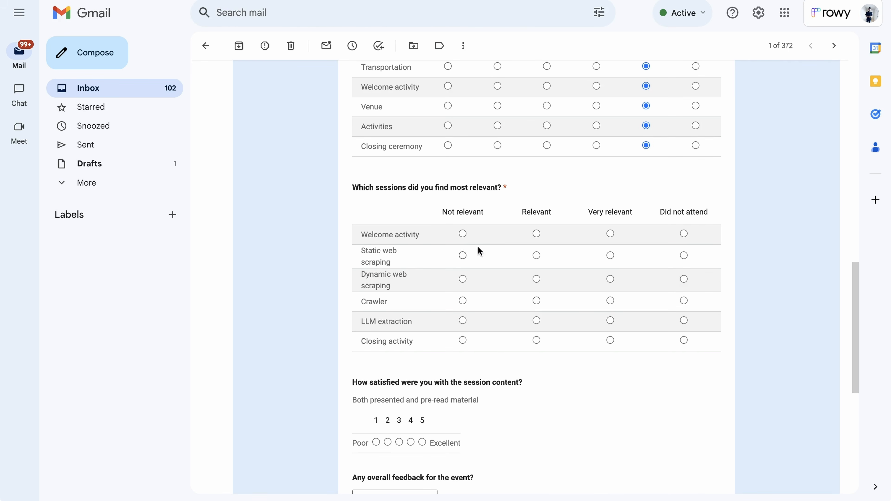
- Mark Welcome activity Not relevant, Static scraping and Crawler Very relevant, LLM extraction and Closing Relevant, then submit
left_click(462, 234)
left_click(610, 255)
left_click(611, 300)
scroll(610, 301, "down", 1)
left_click(536, 276)
left_click(536, 296)
scroll(533, 300, "down", 4)
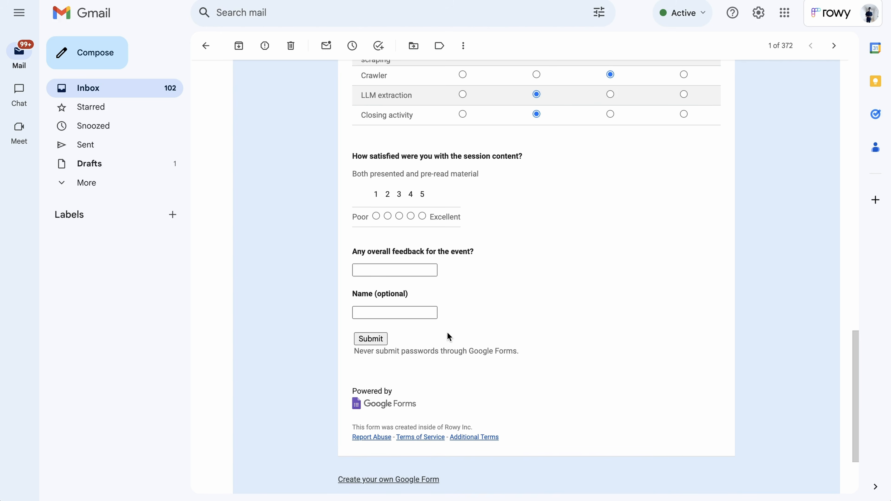
left_click(382, 341)
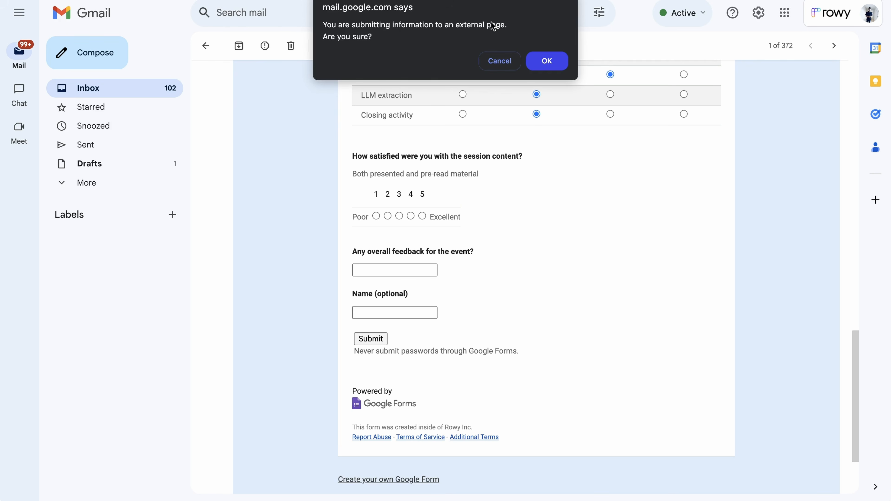
left_click(552, 59)
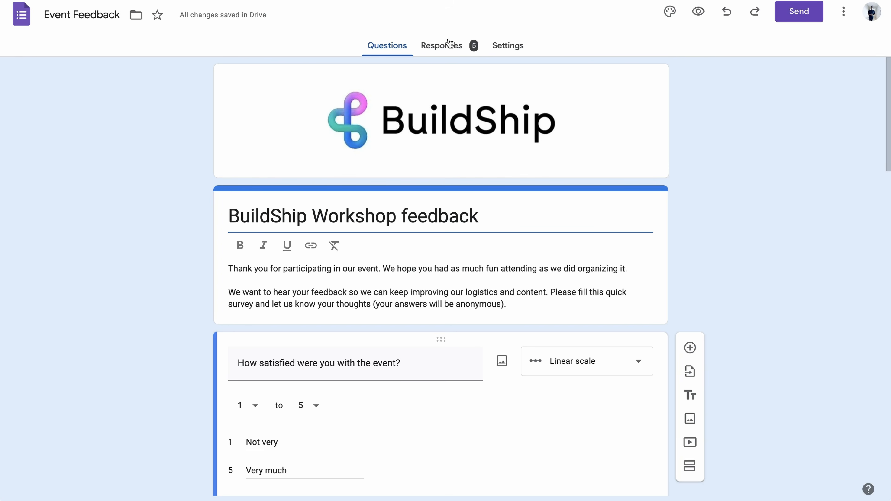
- Review the Responses summary charts for the form's 5 responses
left_click(450, 43)
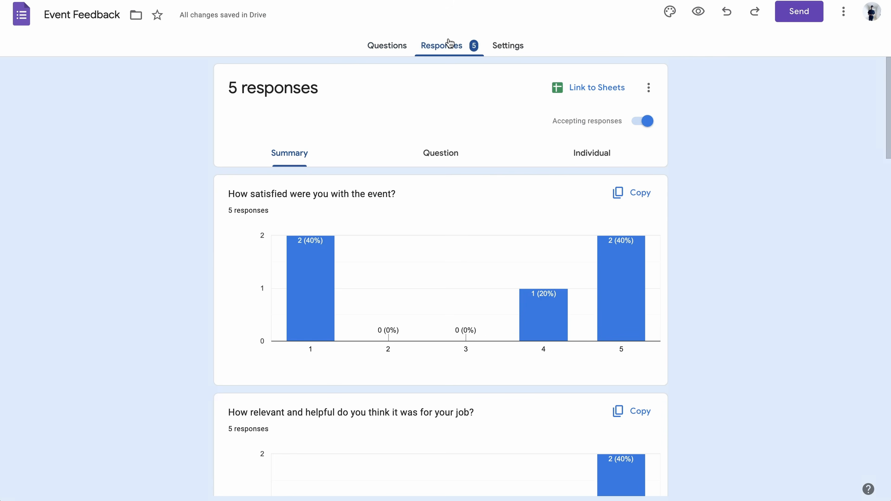
scroll(795, 189, "down", 4)
scroll(796, 189, "down", 4)
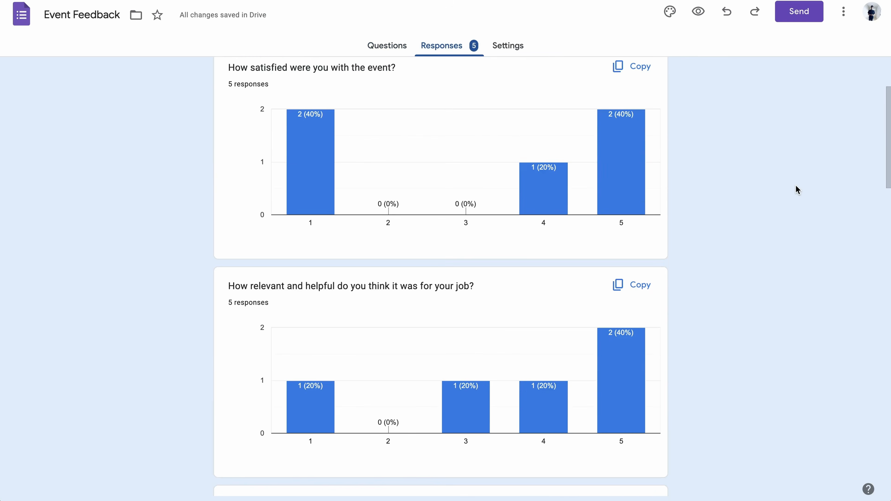
scroll(795, 186, "down", 10)
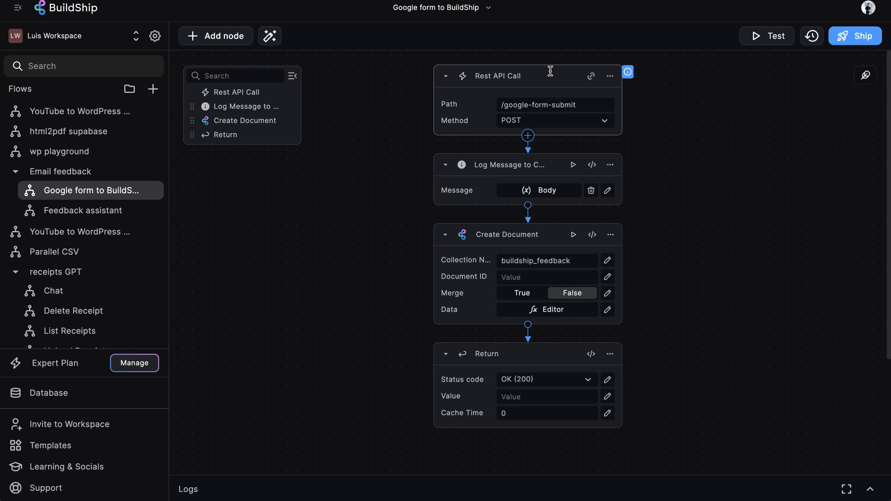
- Inspect the data the Create Document step stores, then close the code editor
scroll(675, 219, "down", 3)
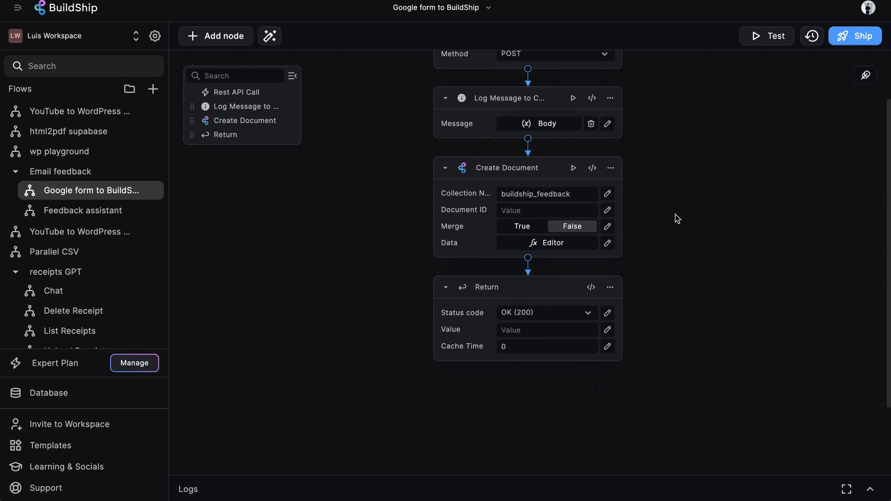
left_click(595, 208)
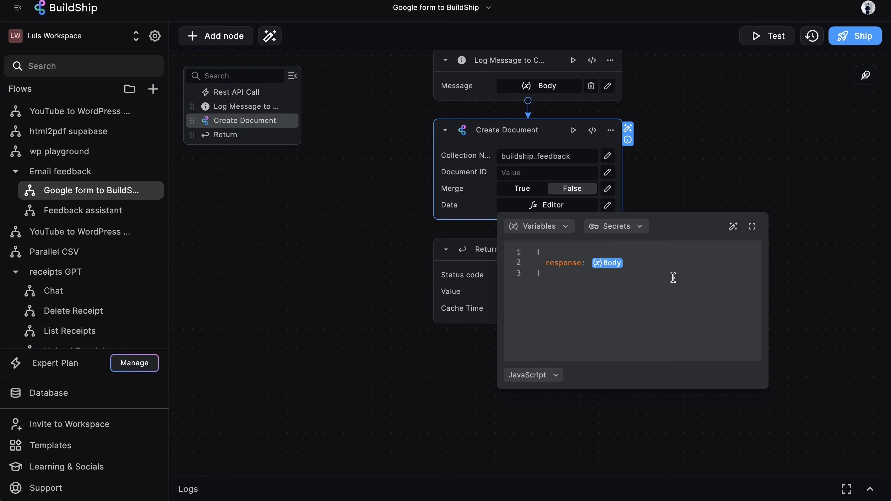
left_click(710, 128)
- Widen the Response column in the Buildship Feedback table and open the Feedback assistant flow
left_click(72, 403)
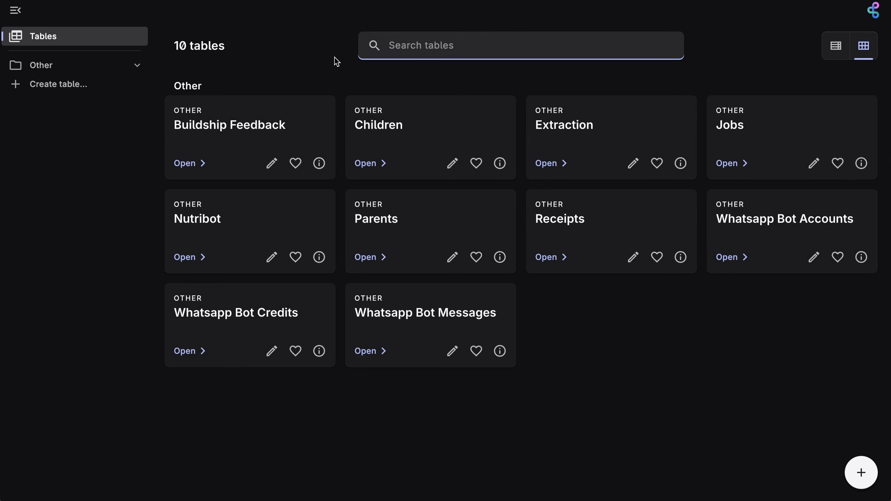
left_click(253, 116)
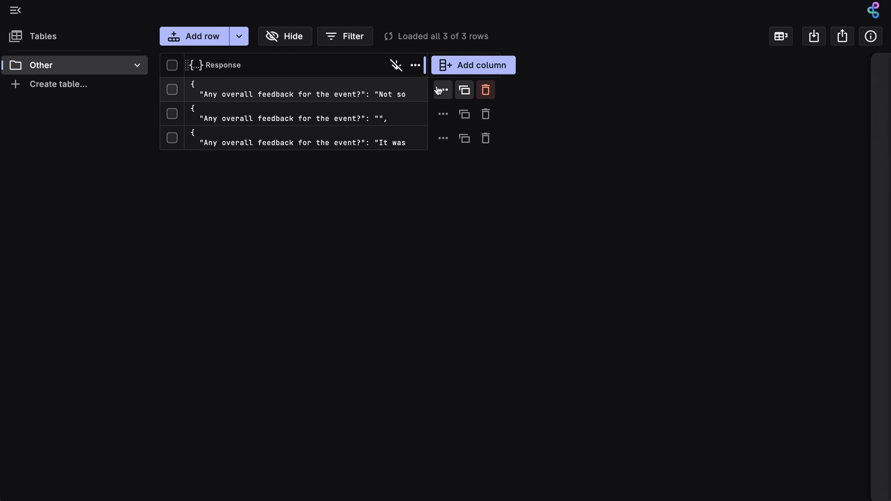
left_click_drag(425, 67, 537, 105)
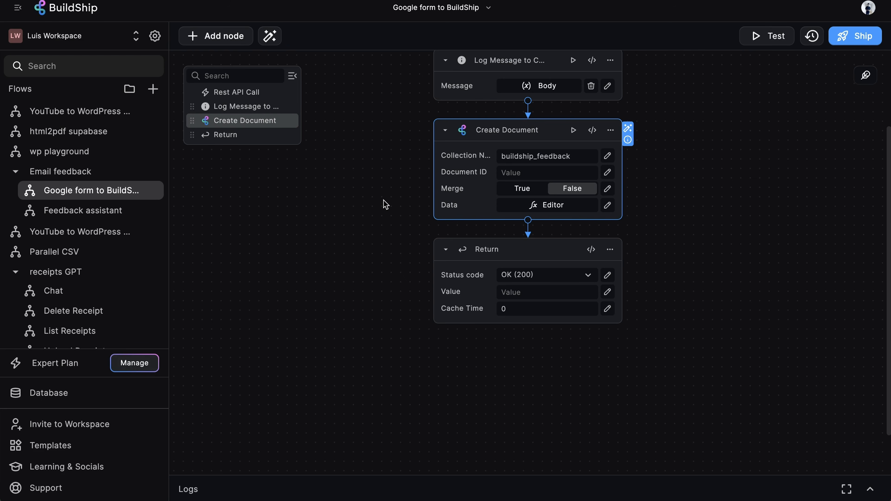
left_click(105, 210)
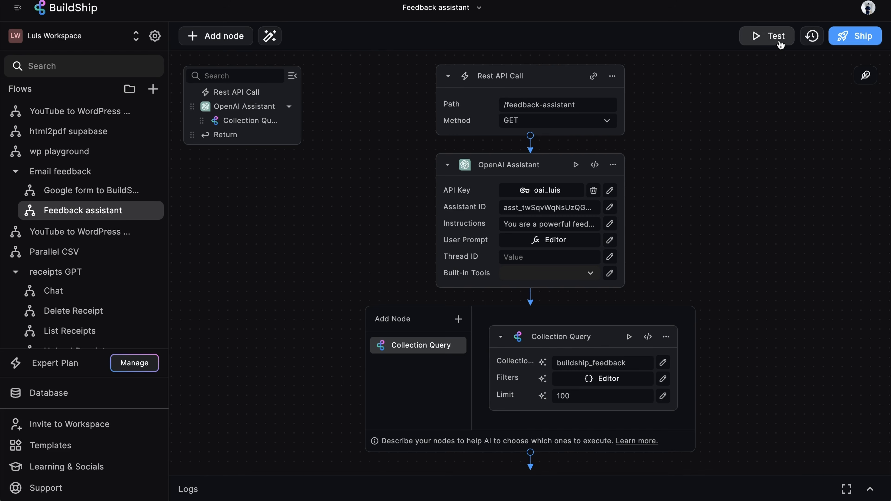
- Test-run the Feedback assistant flow with the question about what most needs improvement
left_click(766, 37)
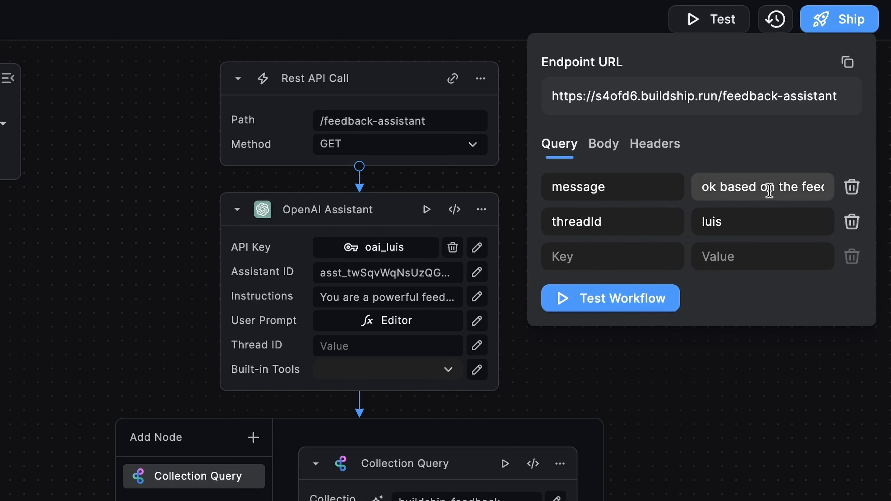
scroll(768, 191, "right", 2)
scroll(768, 191, "right", 5)
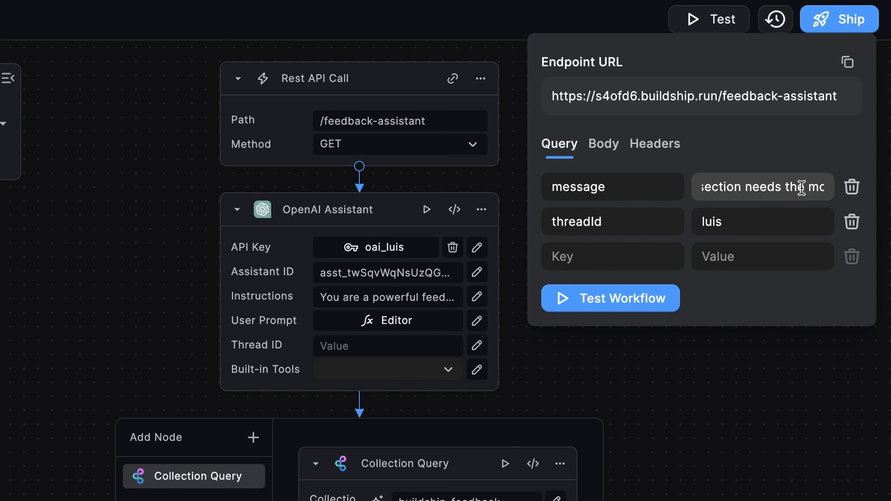
scroll(802, 188, "right", 5)
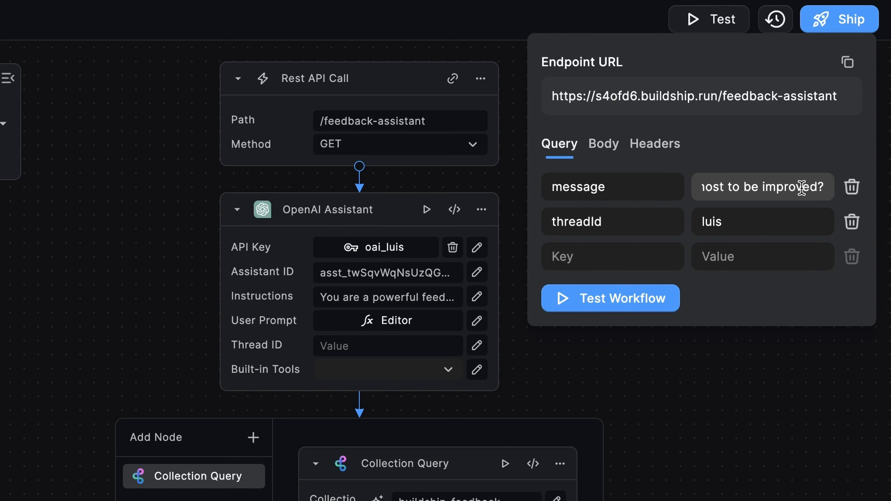
left_click(659, 305)
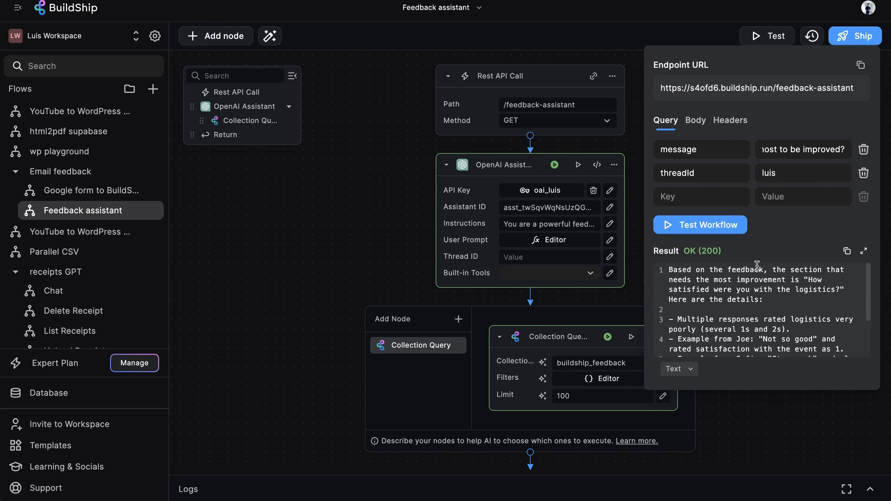
- Read the test result naming logistics satisfaction as the area needing improvement
left_click(757, 266)
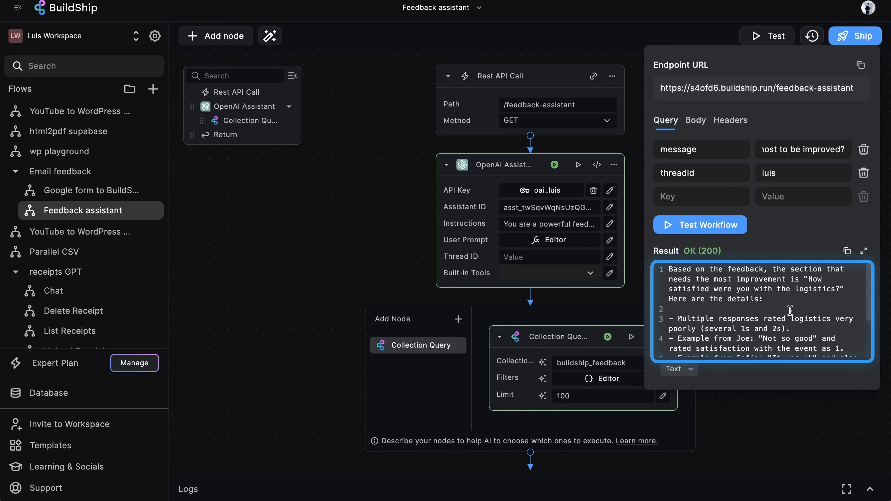
scroll(755, 292, "down", 2)
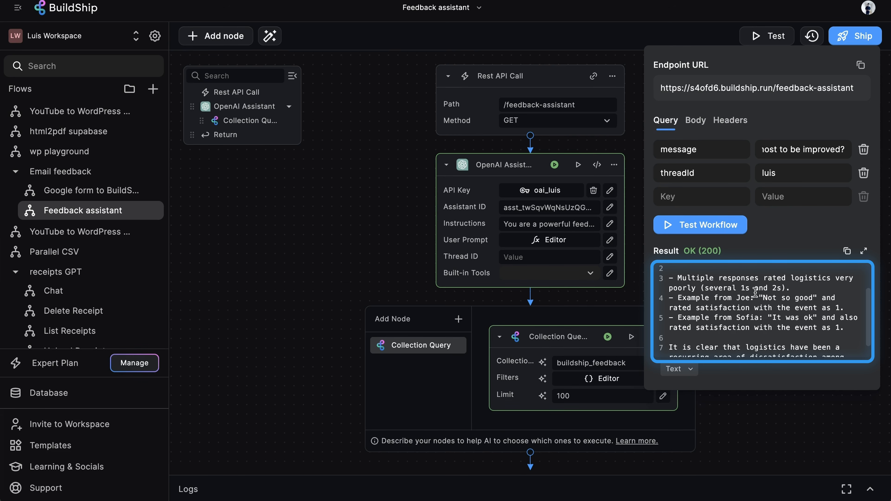
scroll(755, 291, "down", 1)
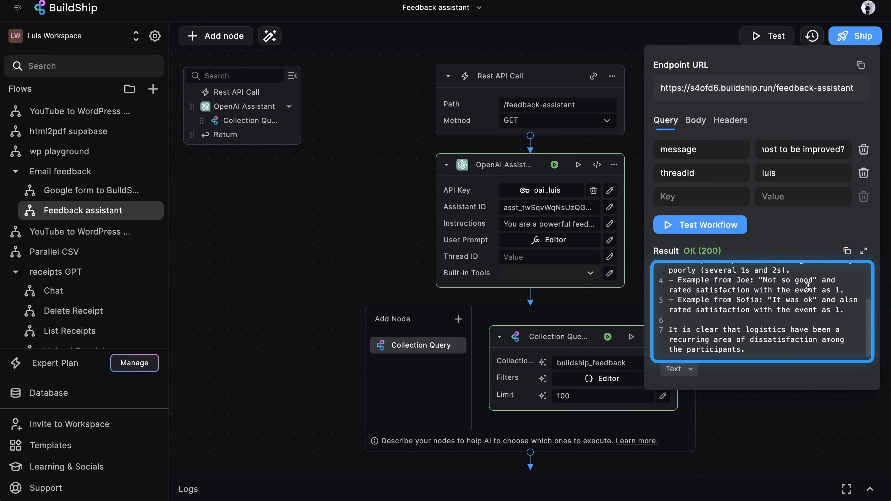
left_click_drag(843, 290, 730, 288)
left_click(730, 288)
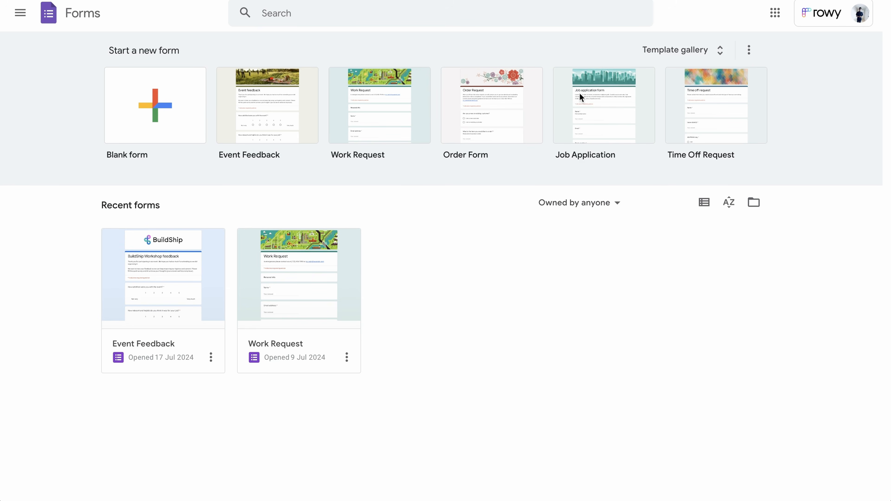
- Create a new form from the Event Feedback template in the template gallery
left_click(719, 51)
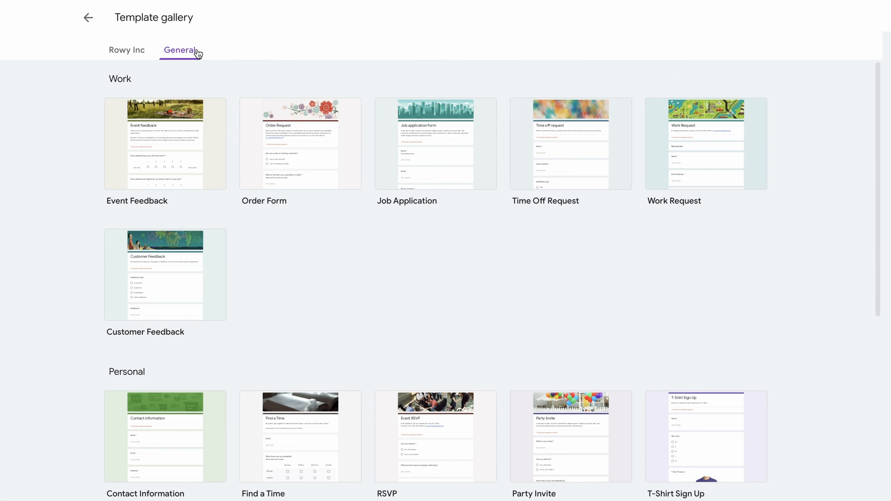
scroll(569, 309, "down", 2)
scroll(569, 310, "down", 7)
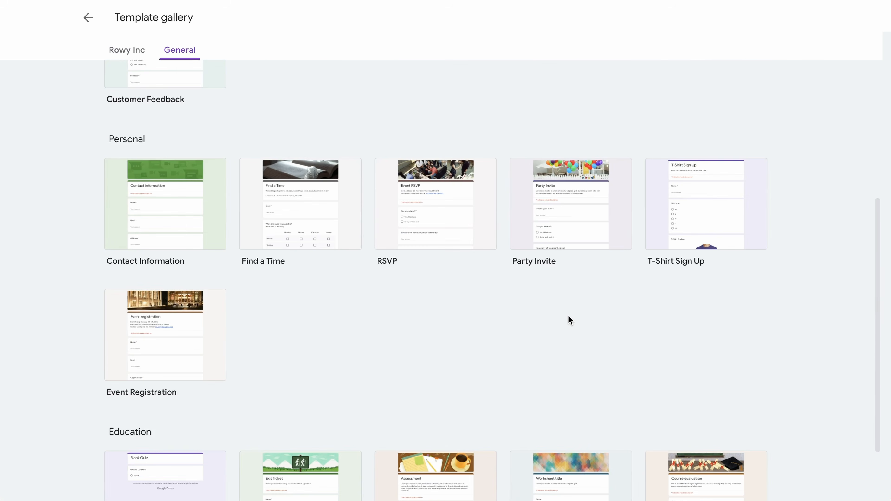
scroll(568, 316, "up", 9)
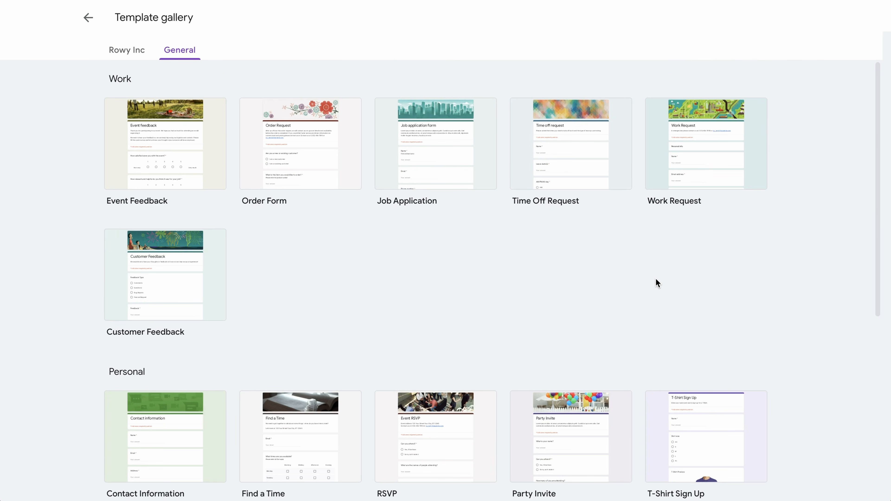
left_click(166, 159)
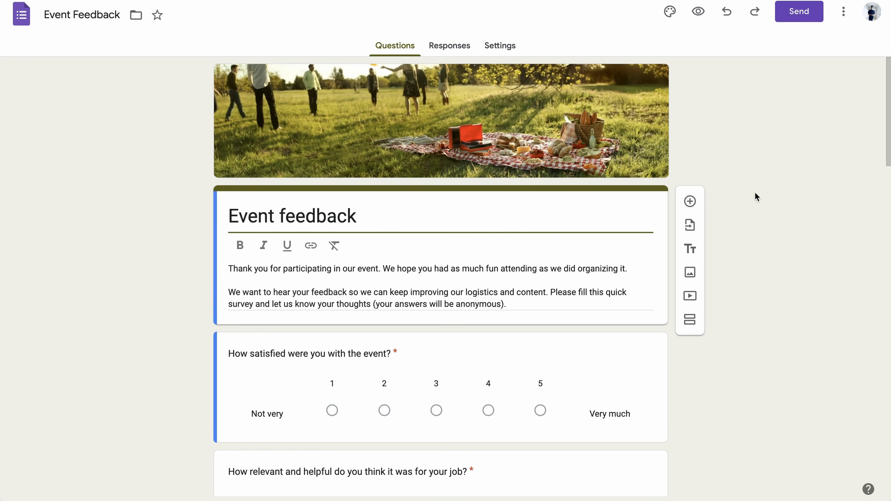
- Replace the form's picnic header photo with an uploaded BuildShip logo
scroll(755, 192, "down", 12)
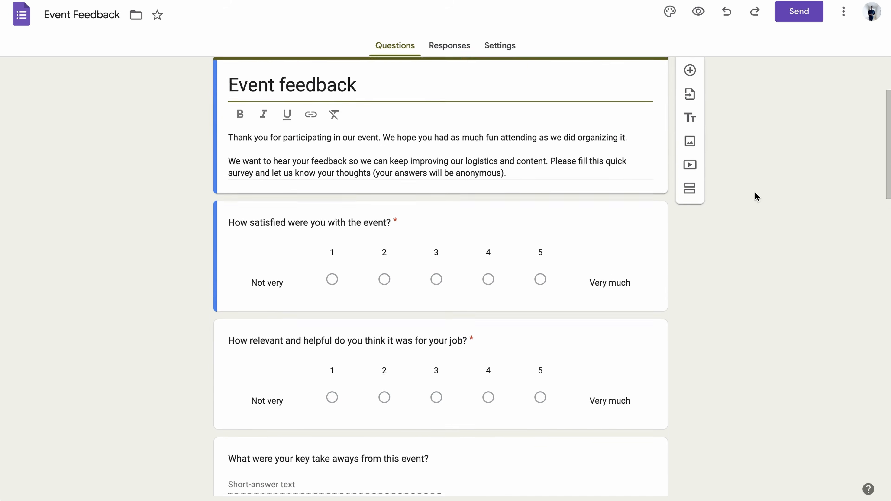
scroll(754, 193, "up", 12)
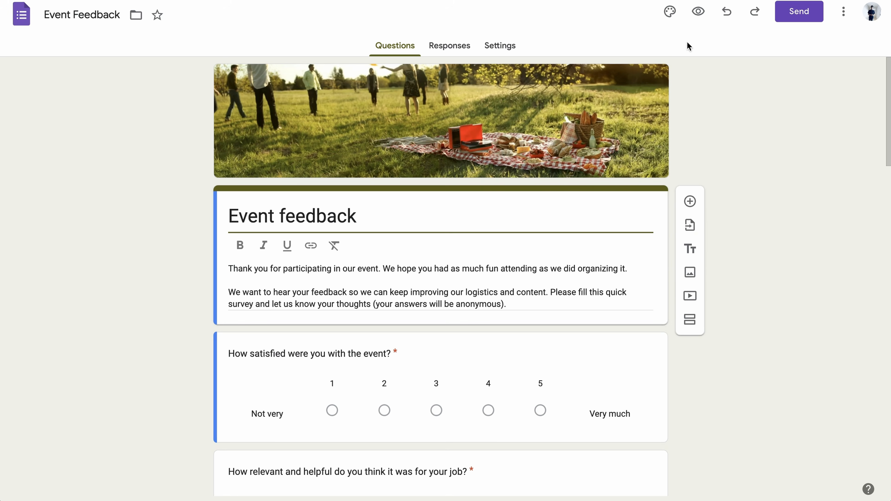
left_click(669, 12)
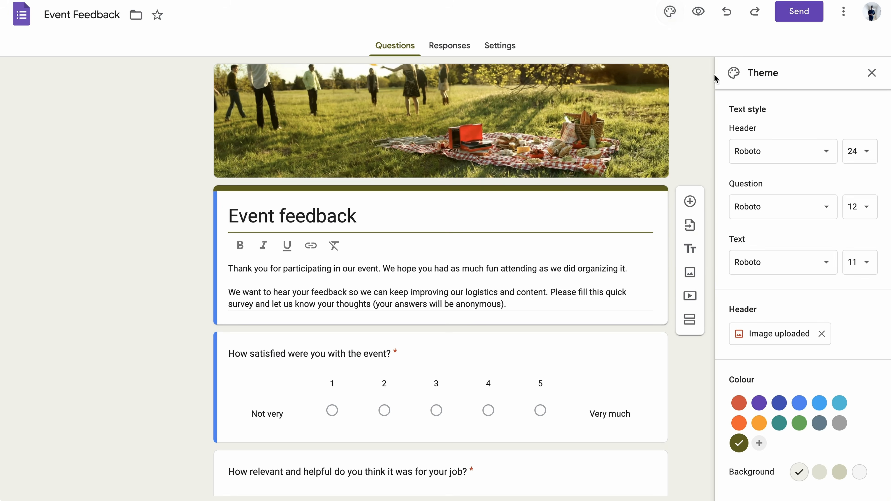
left_click(822, 335)
left_click(784, 337)
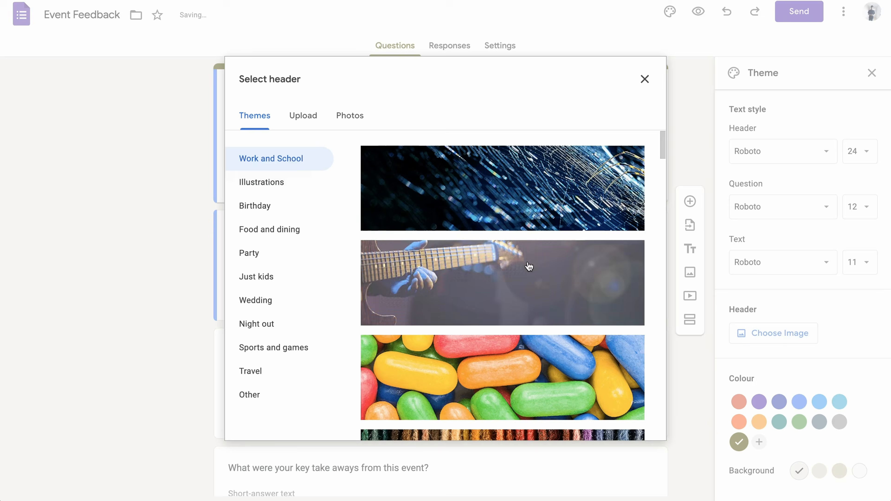
left_click(302, 124)
left_click(441, 328)
double_click(344, 176)
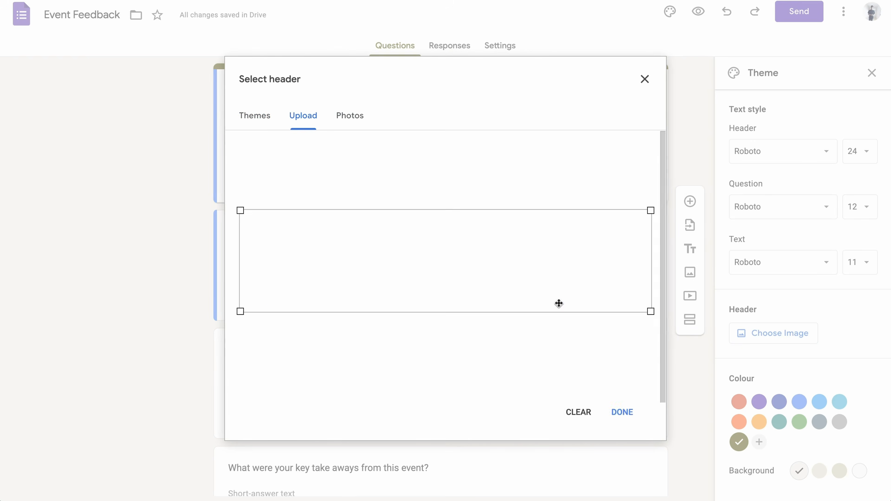
left_click(629, 415)
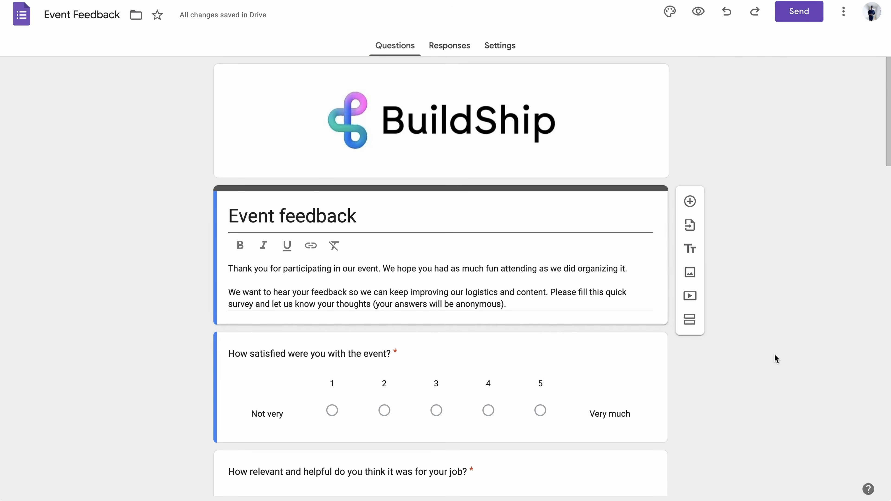
- Delete the logistics grid, sessions relevance grid and 'Additional feedback on logistics' questions
scroll(774, 354, "down", 3)
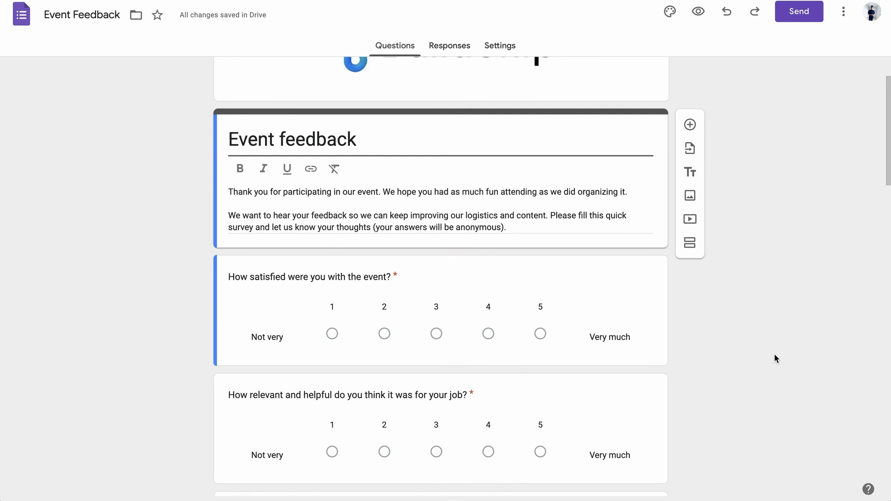
scroll(774, 354, "down", 12)
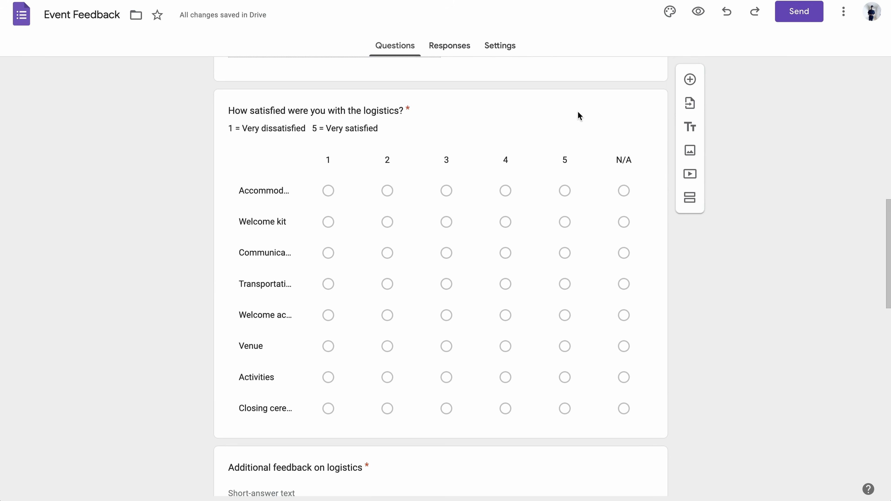
left_click(572, 101)
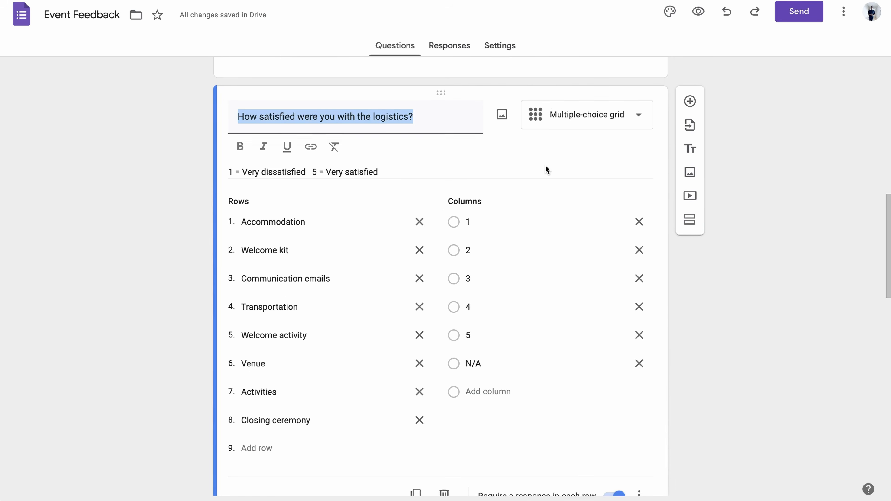
scroll(547, 169, "down", 7)
left_click(444, 232)
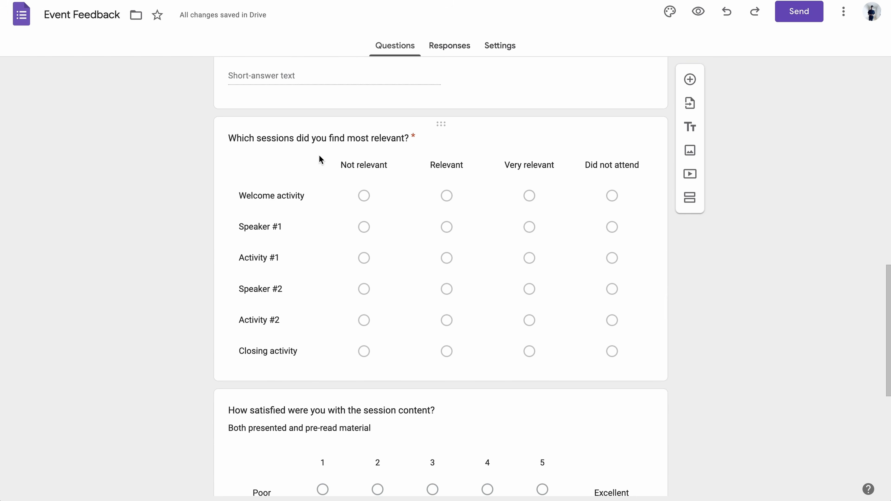
left_click(489, 128)
scroll(497, 128, "down", 2)
left_click(445, 331)
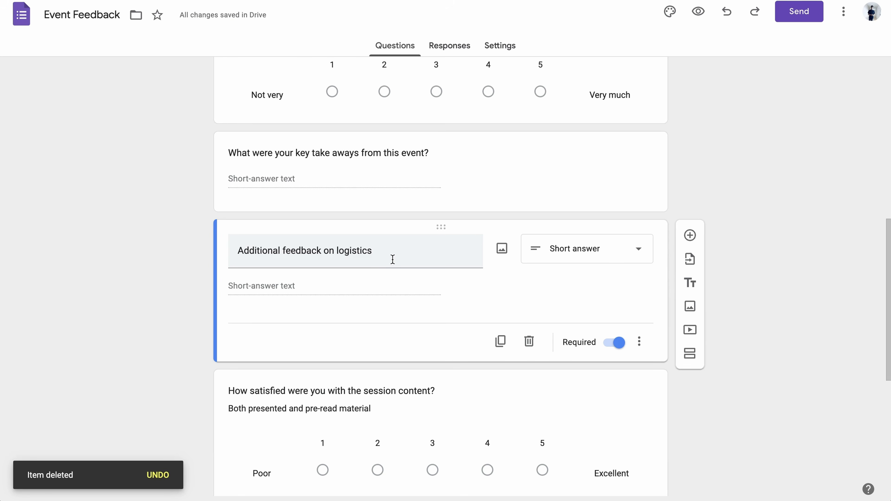
left_click(529, 342)
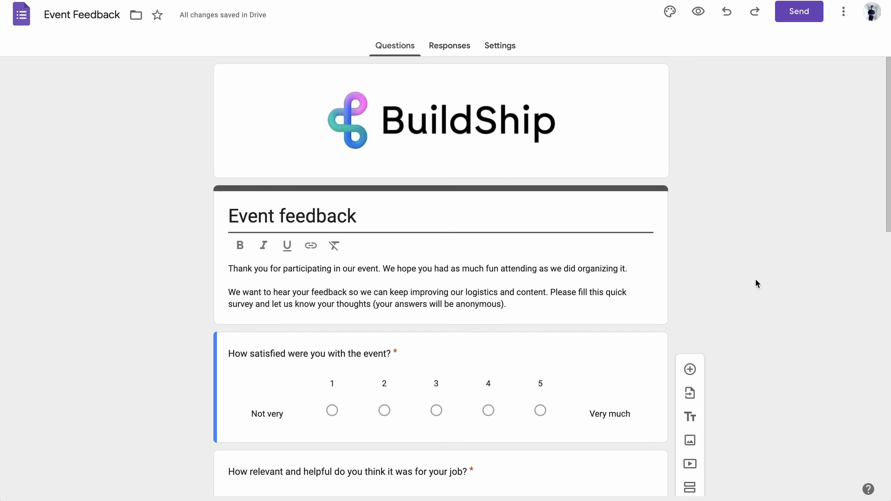
scroll(755, 279, "down", 5)
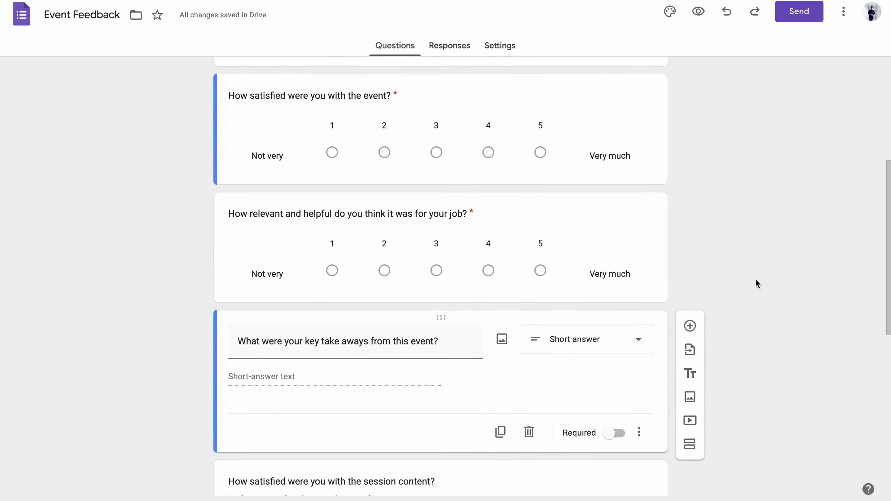
scroll(755, 279, "down", 3)
scroll(755, 278, "up", 10)
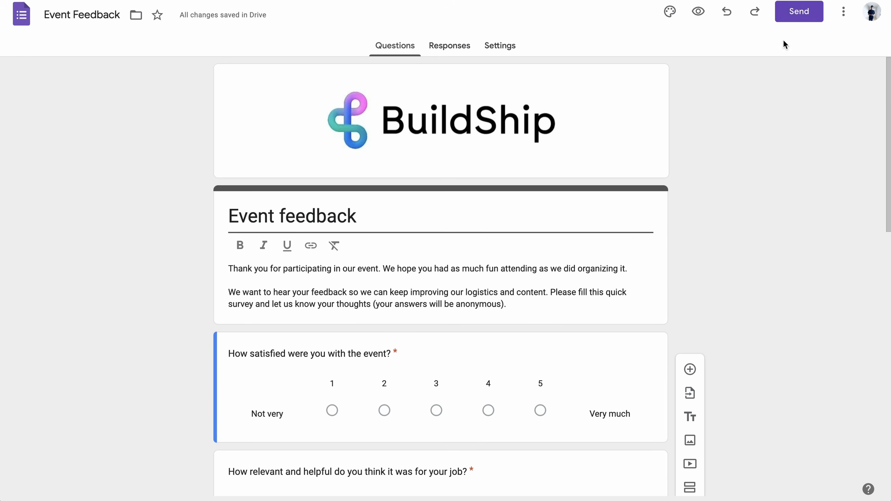
left_click(796, 20)
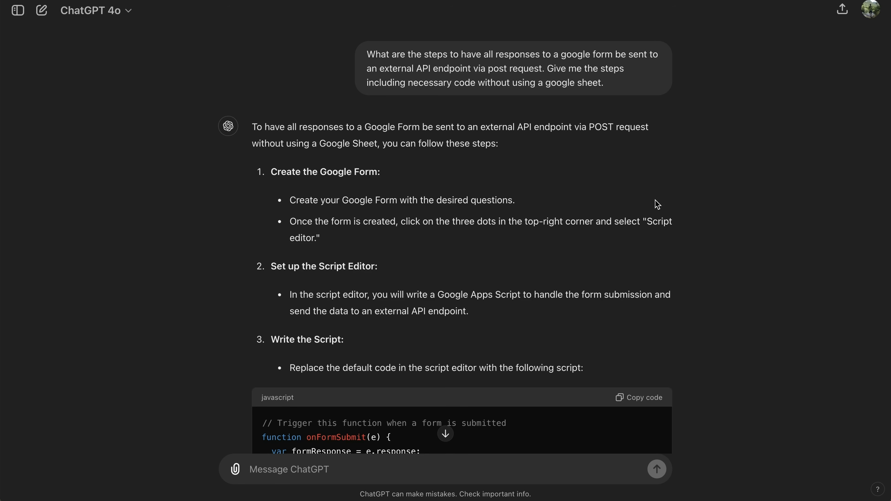
- Scroll through ChatGPT's Apps Script answer for POSTing form responses to an external API
scroll(657, 204, "down", 3)
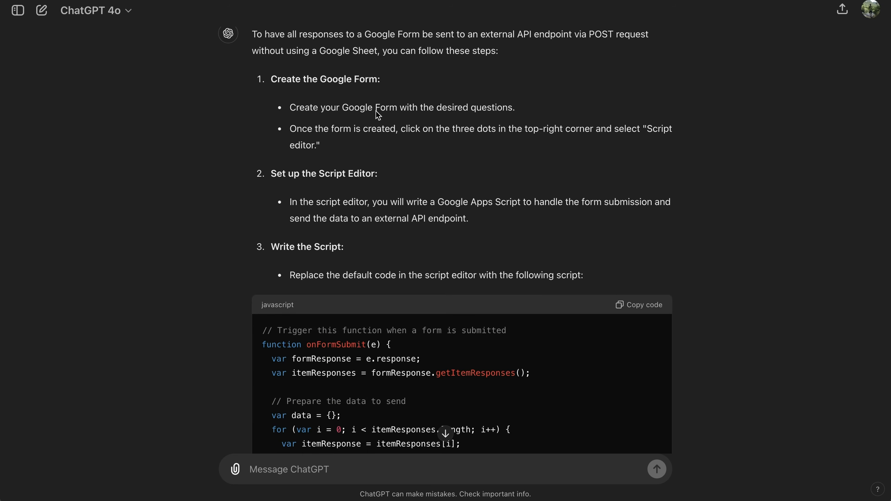
scroll(377, 113, "down", 2)
scroll(378, 115, "down", 1)
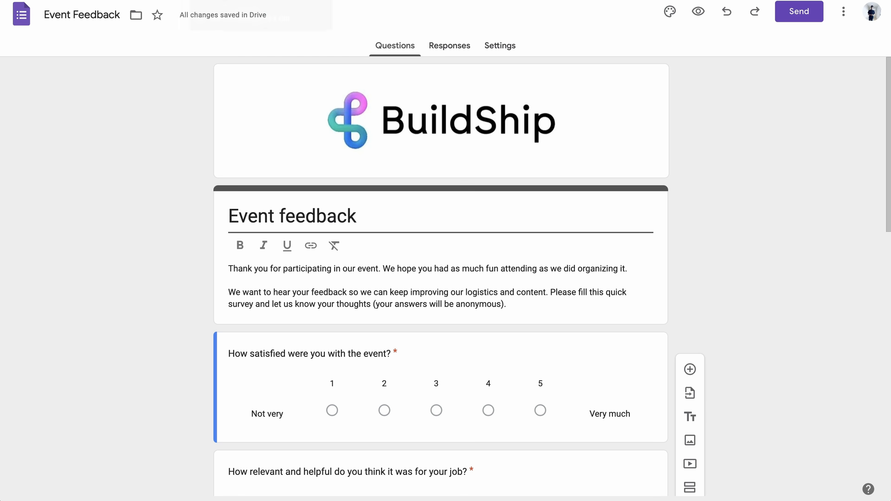
- Open the form's Script editor and replace the default Code.gs with ChatGPT's onFormSubmit script
left_click(844, 12)
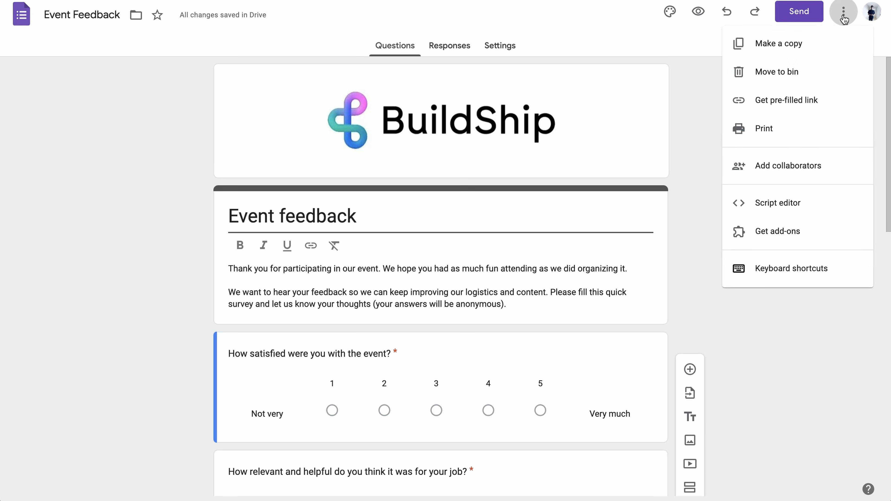
left_click(776, 207)
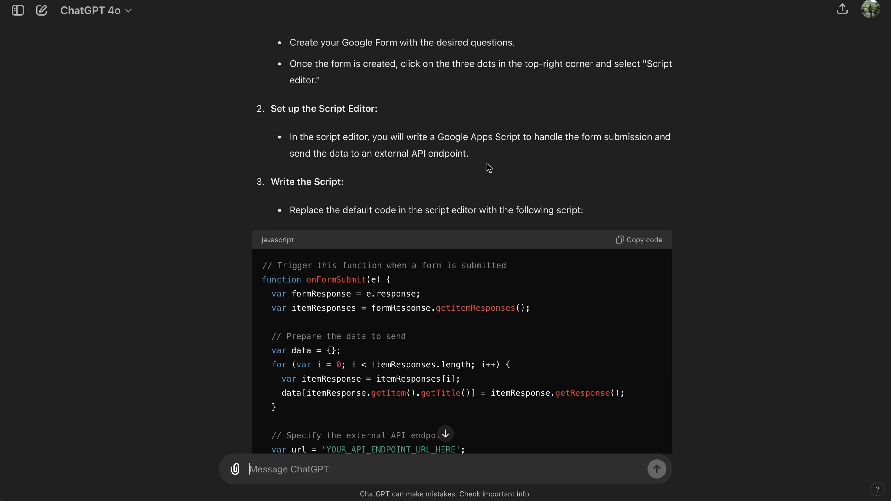
scroll(489, 168, "down", 5)
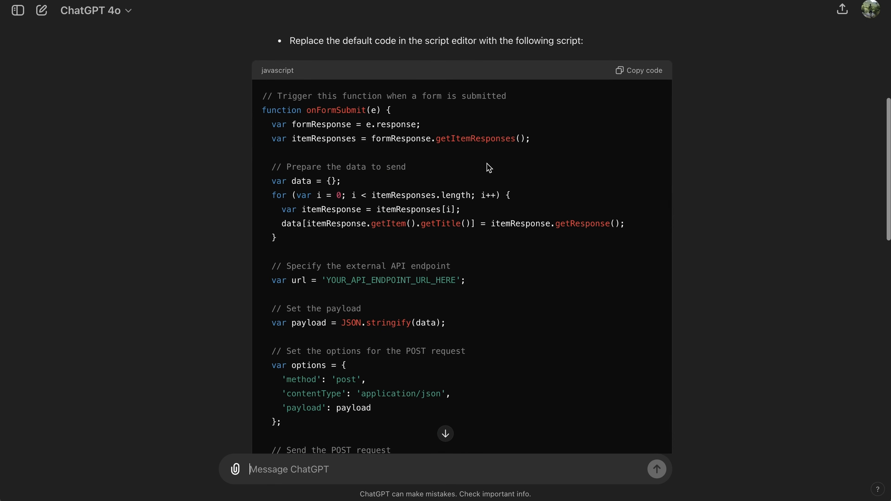
scroll(445, 191, "up", 1)
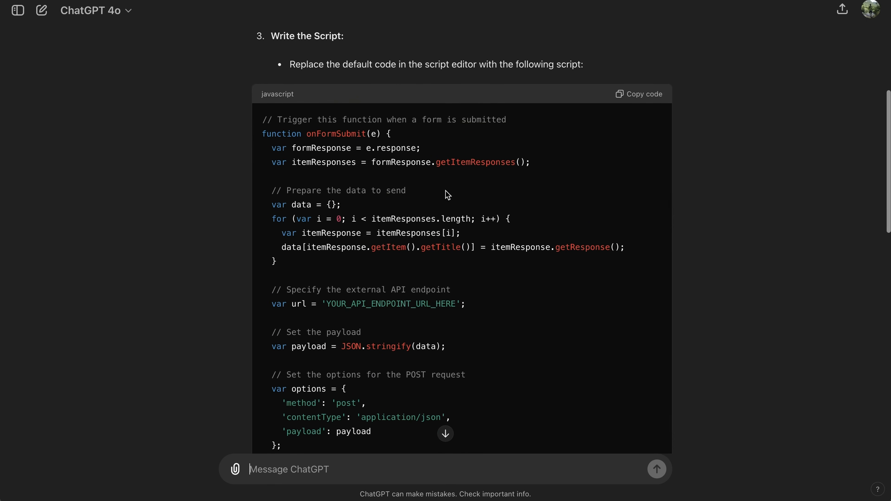
scroll(448, 195, "down", 2)
left_click(645, 56)
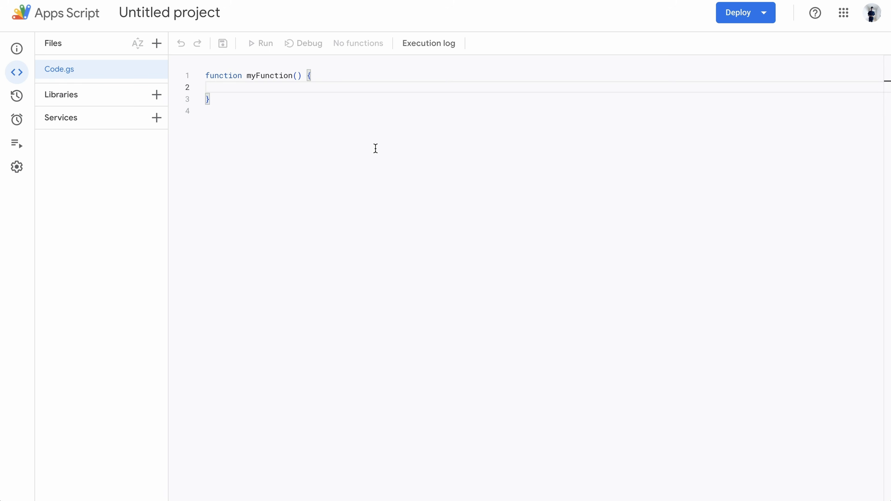
key("ctrl+a")
- Paste the copied script into the editor and review the block that collects form answers
key("ctrl+v")
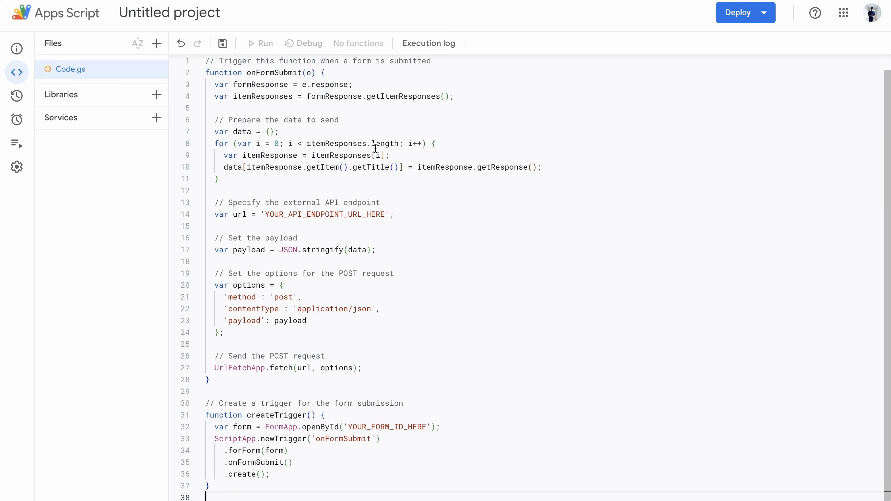
left_click(450, 144)
scroll(491, 183, "up", 1)
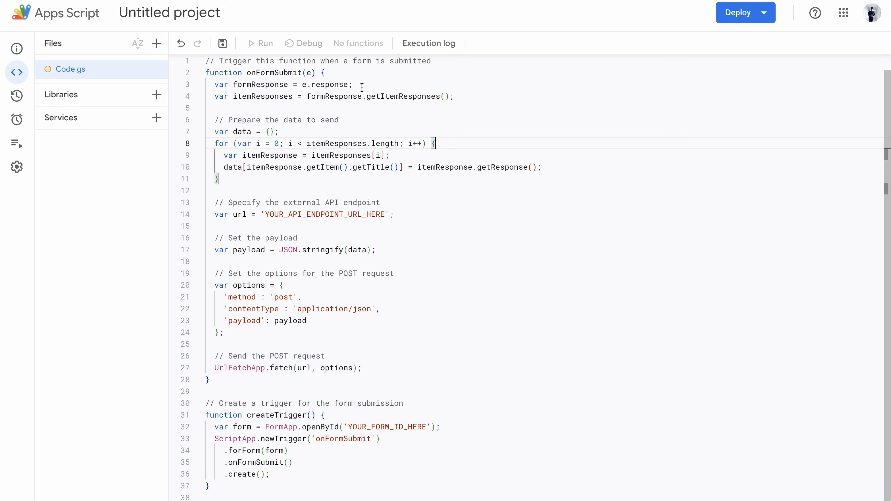
scroll(361, 88, "up", 1)
scroll(361, 87, "down", 1)
left_click_drag(232, 183, 209, 131)
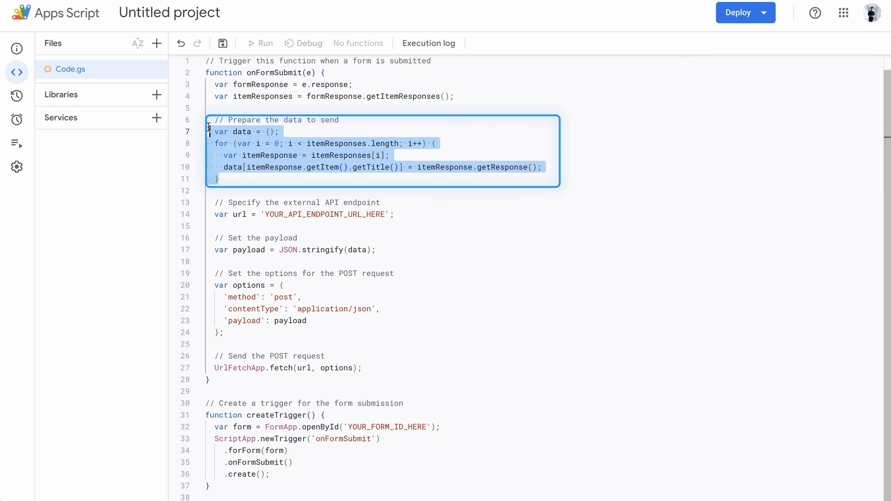
scroll(321, 182, "up", 1)
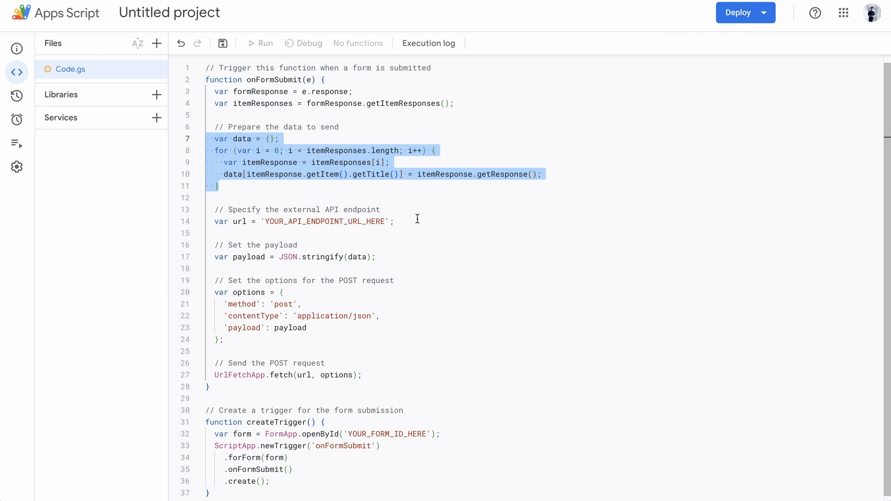
- Check the endpoint URL placeholder and POST payload code, and select YOUR_FORM_ID_HERE on line 32
double_click(344, 220)
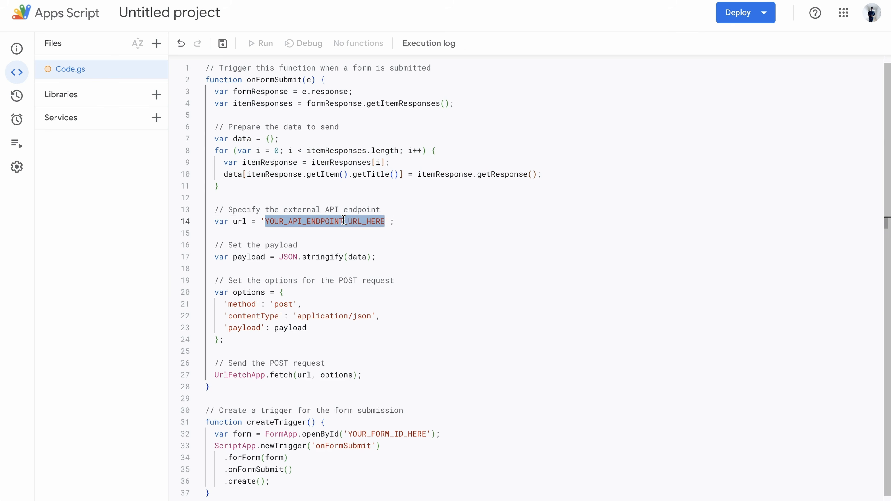
scroll(344, 220, "down", 1)
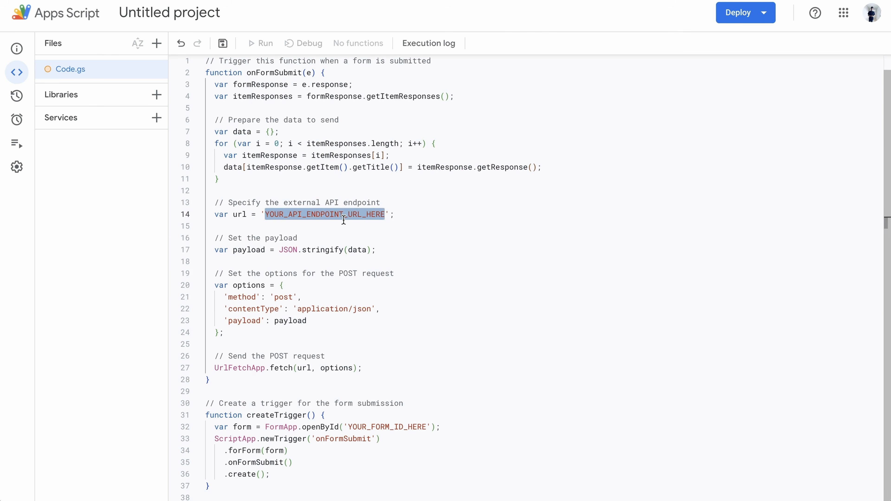
mouse_move(363, 368)
left_mouse_down()
mouse_move(213, 333)
mouse_move(207, 249)
left_mouse_up()
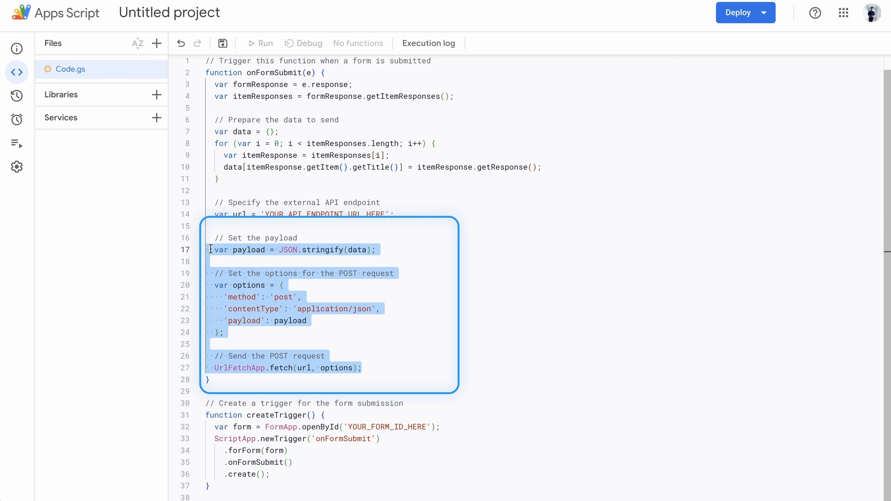
left_click(378, 297)
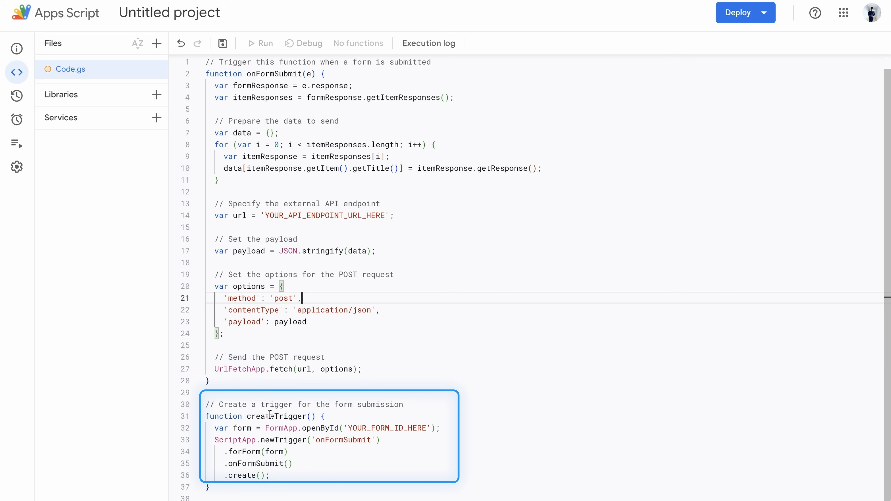
scroll(558, 273, "up", 1)
left_click(558, 273)
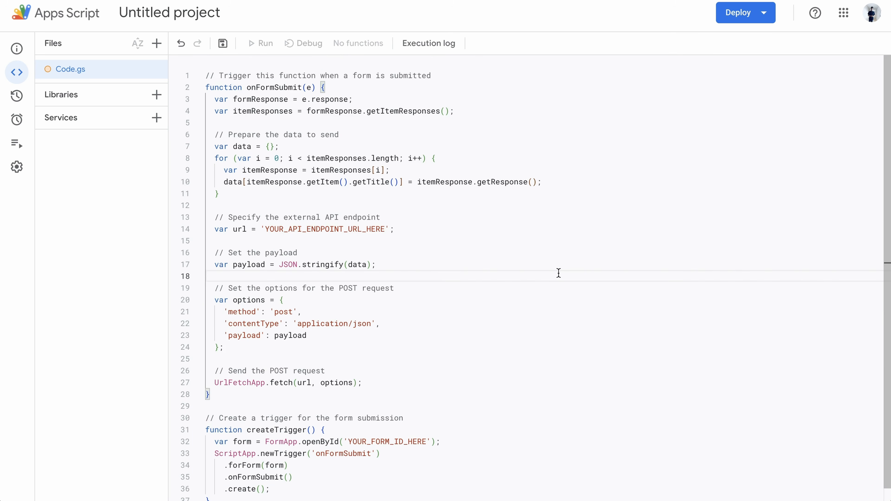
scroll(558, 273, "down", 1)
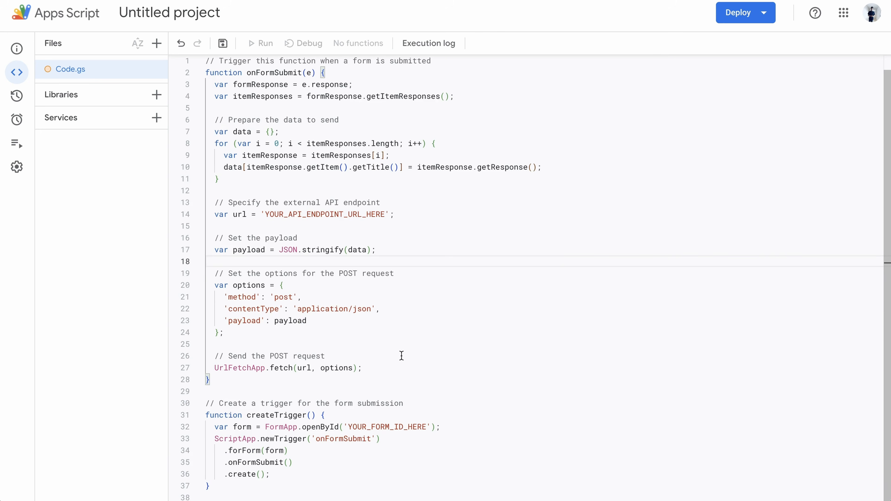
double_click(402, 427)
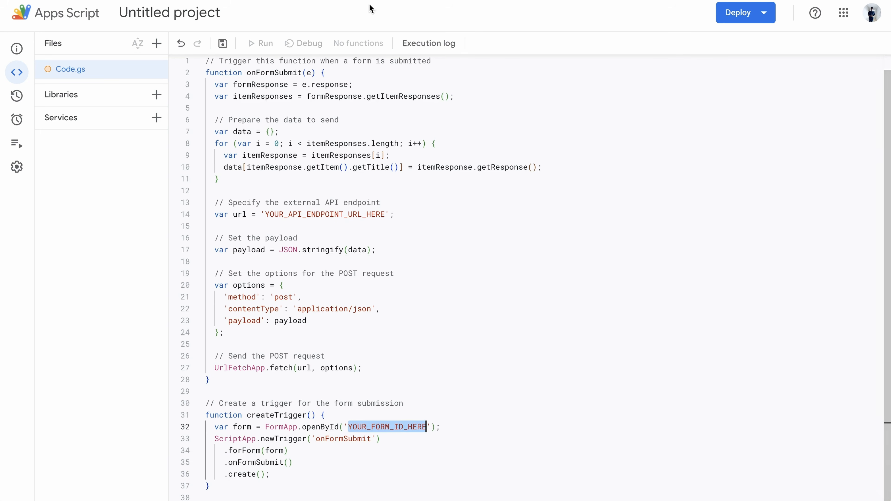
left_click(358, 1)
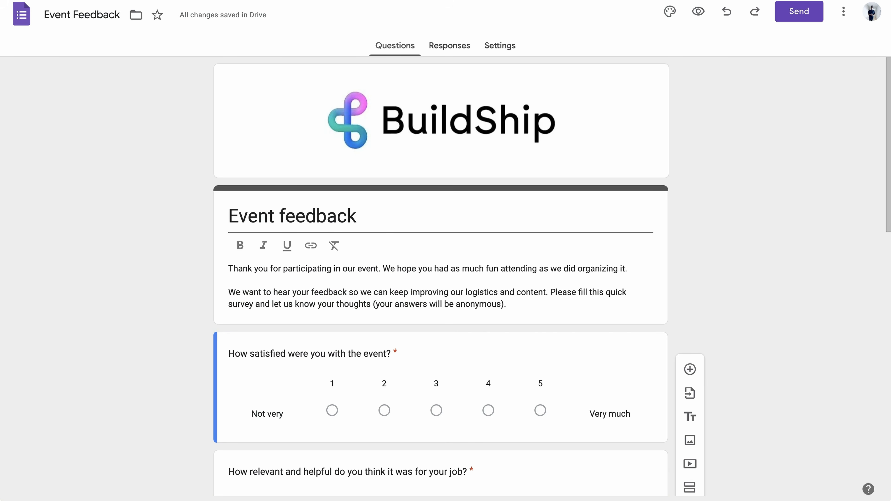
- Replace YOUR_FORM_ID_HERE in line 32's openById with the copied Event feedback form ID
left_click(445, 0)
key("BackSpace")
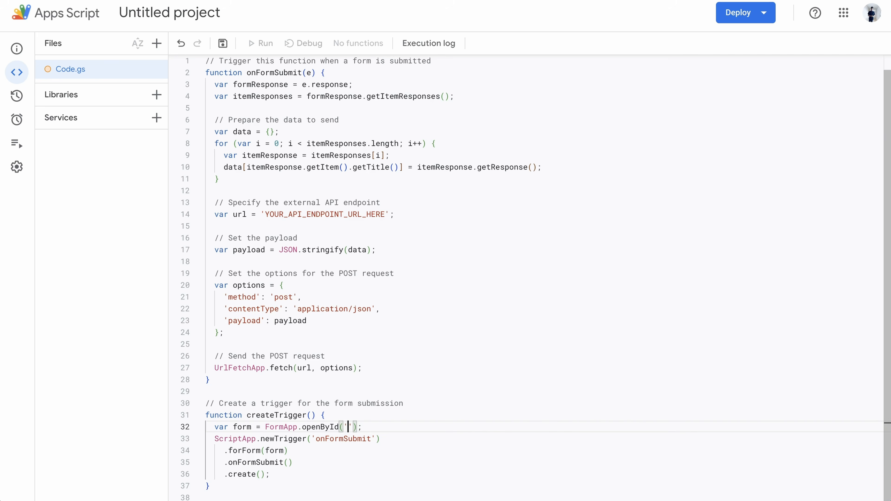
key("ctrl+v")
key("Left")
scroll(602, 294, "up", 1)
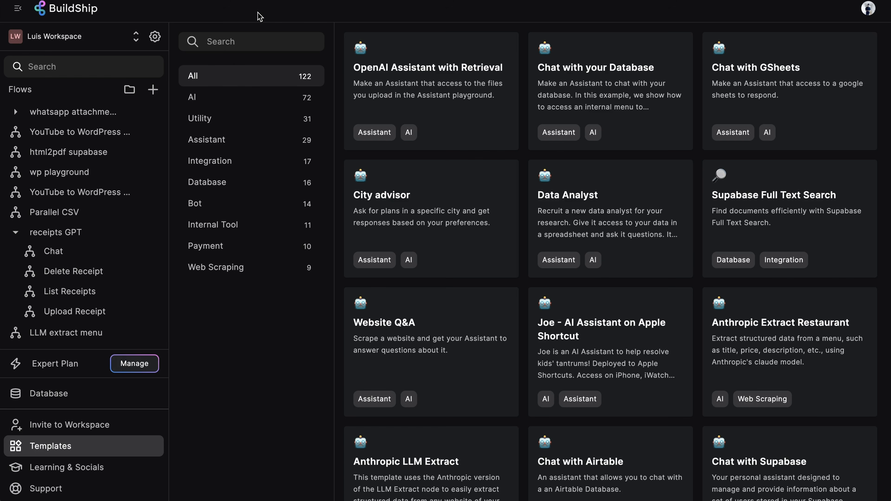
- Create a new flow folder named 'Google forms handler'
left_click(130, 89)
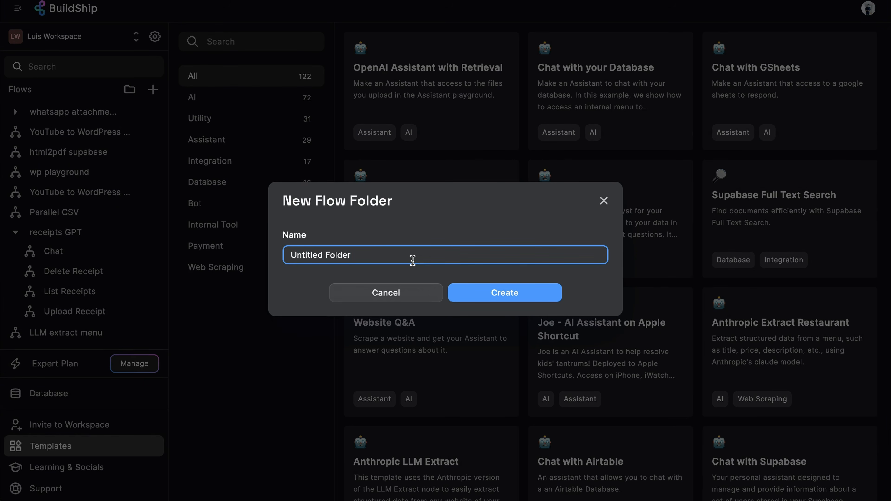
left_click_drag(392, 255, 233, 257)
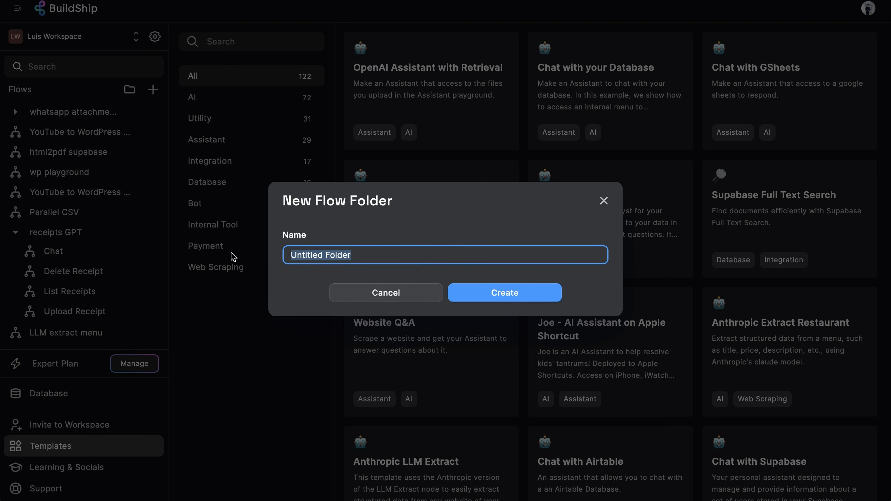
type("Google fo")
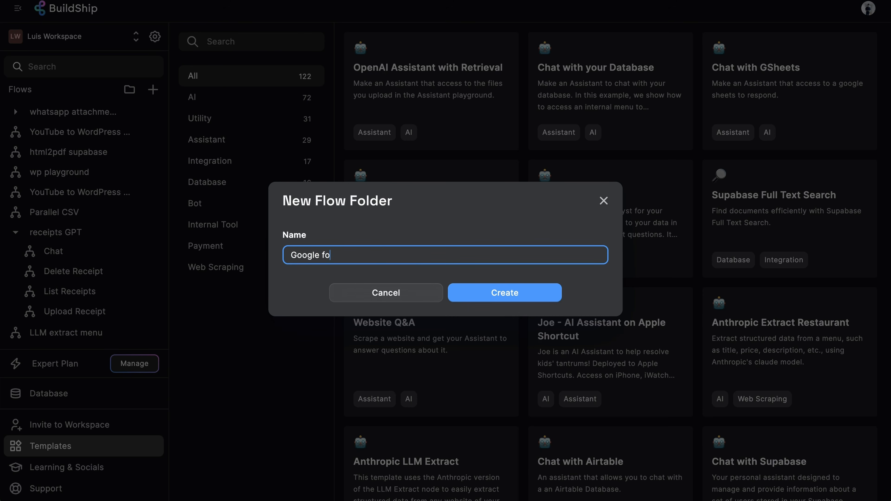
type("rms handler")
left_click(496, 294)
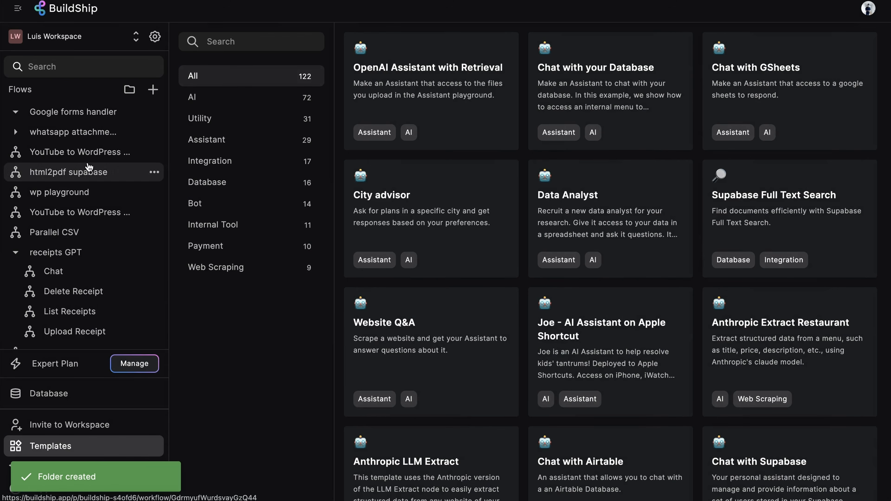
- Add a flow named 'Save Google Form Response' inside the folder and bring up its trigger list
mouse_move(130, 114)
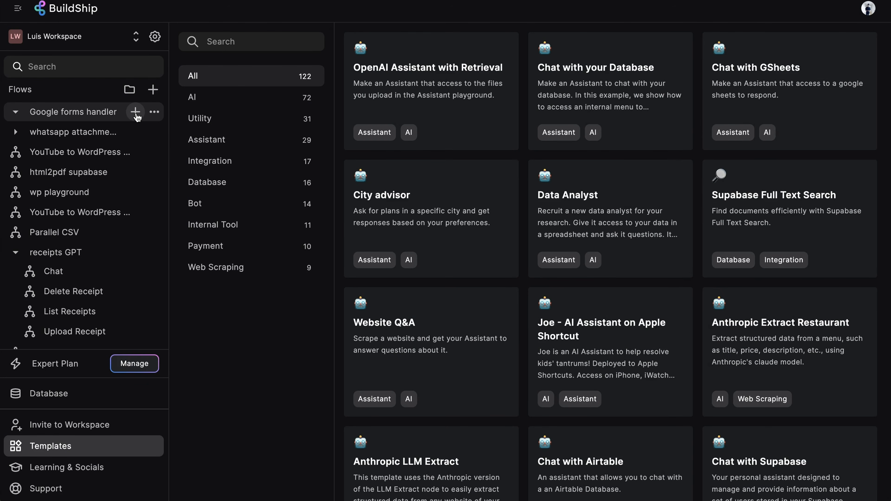
left_click(136, 112)
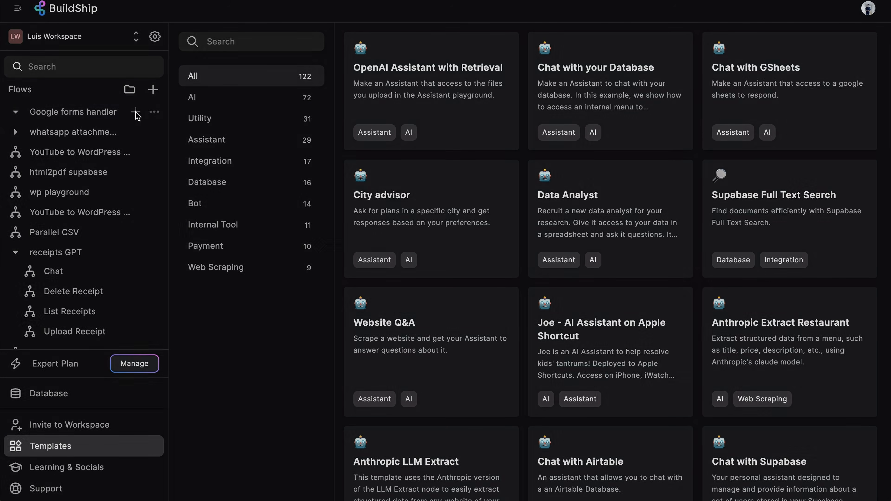
type("Save ")
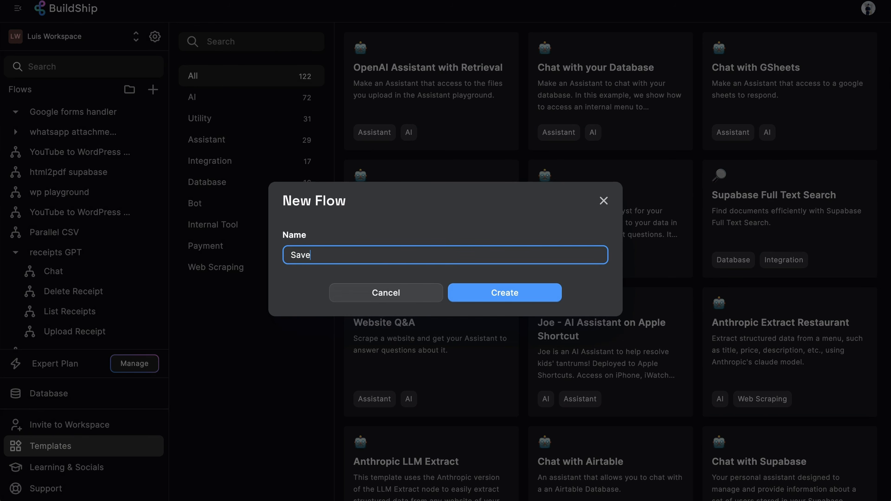
type("Google Form res")
key("BackSpace")
key("BackSpace")
key("BackSpace")
key("BackSpace")
type("Response")
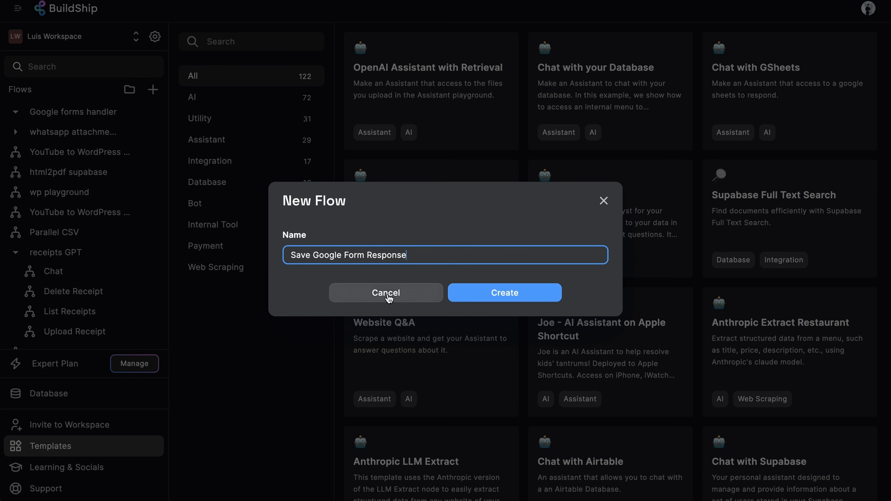
left_click(488, 300)
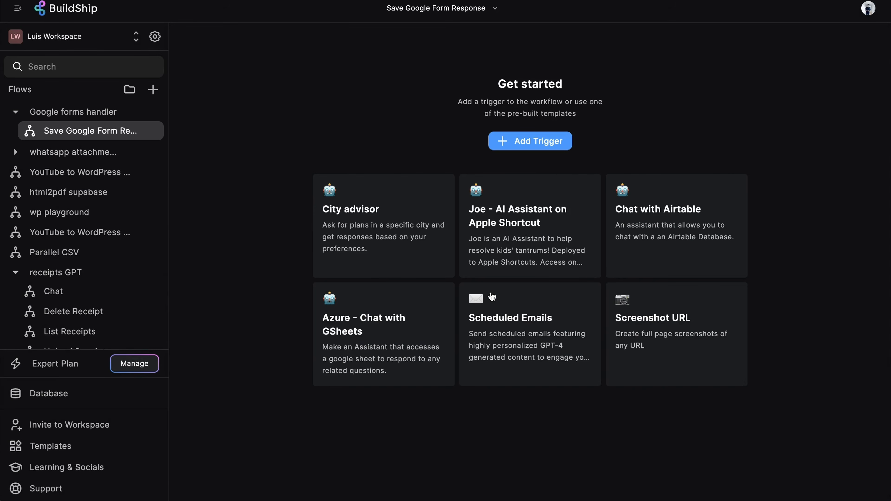
left_click(547, 144)
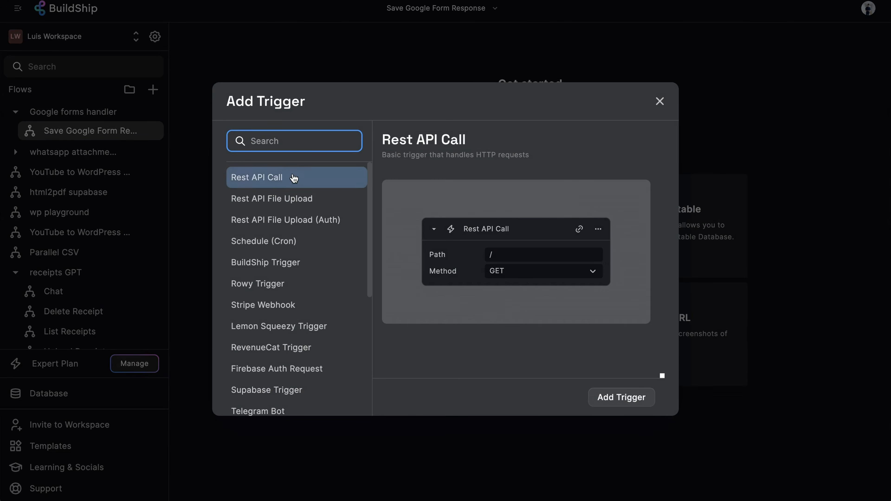
- Add a Rest API Call trigger using the POST method on path /save-form-response
left_click(636, 397)
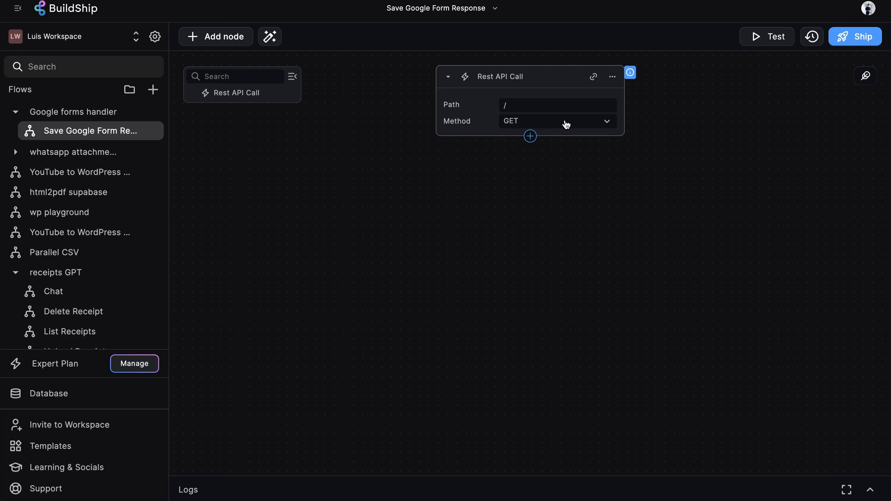
left_click(566, 124)
left_click(546, 158)
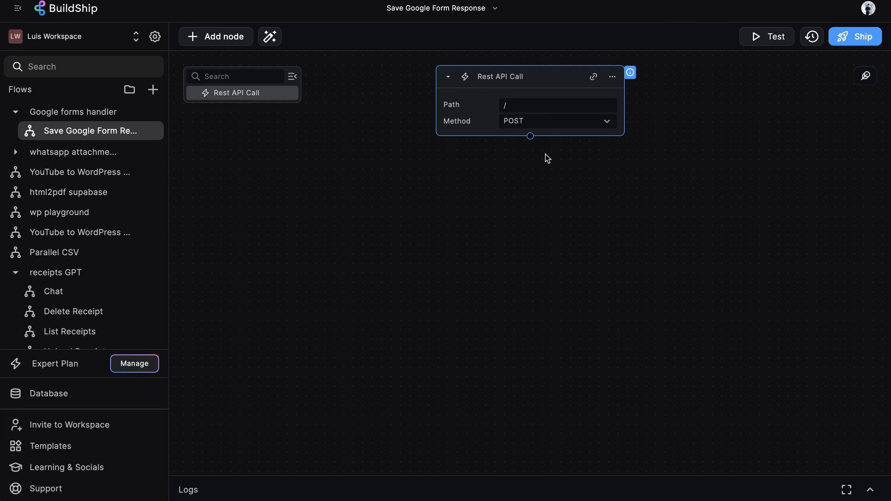
left_click(556, 106)
type("save")
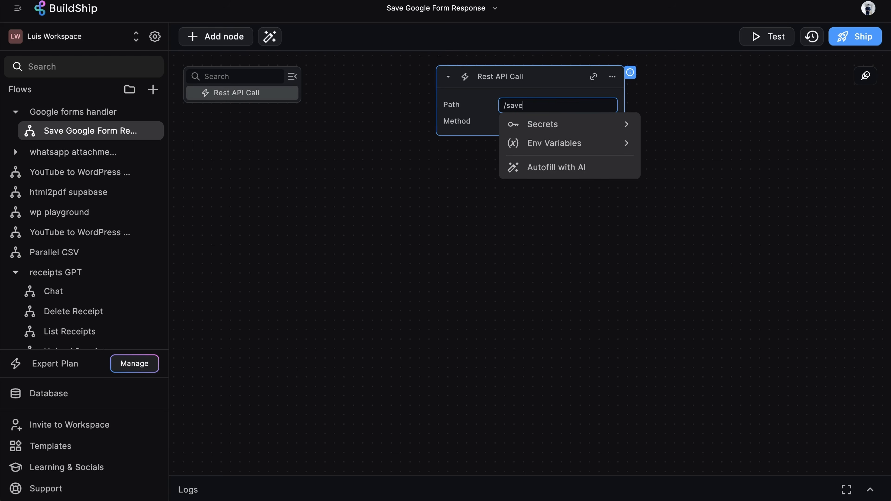
type("-form-re")
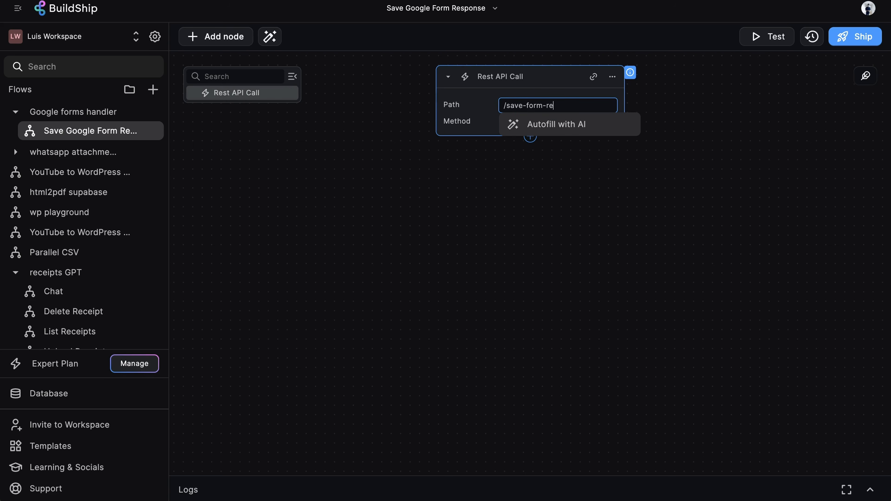
type("sponse")
left_click(630, 228)
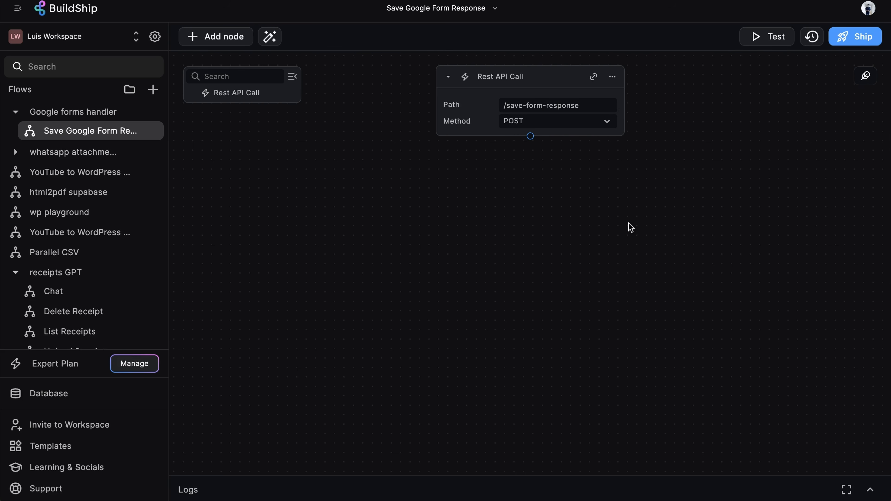
left_click(530, 137)
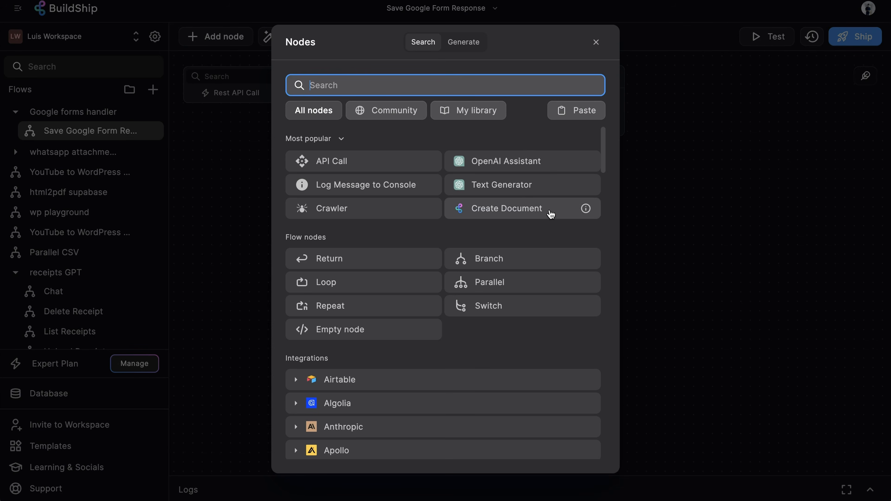
- Add a Create Document node that saves to the google_form_responses collection
left_click(551, 214)
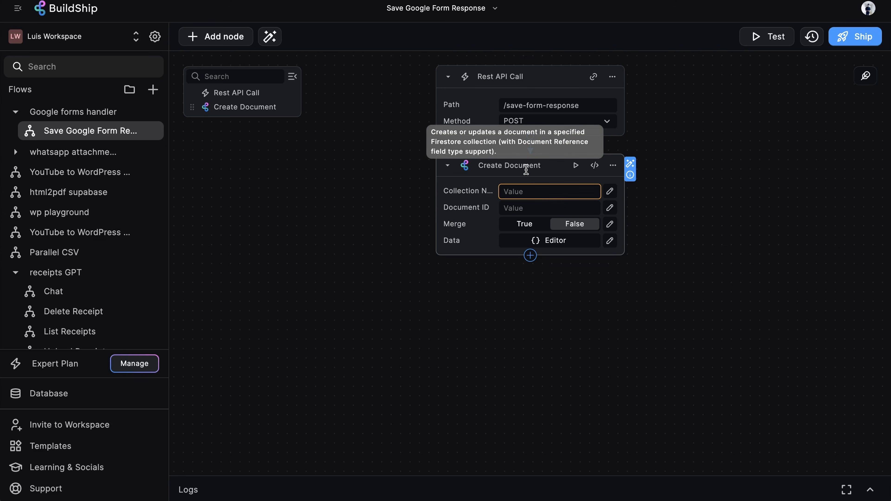
left_click(565, 192)
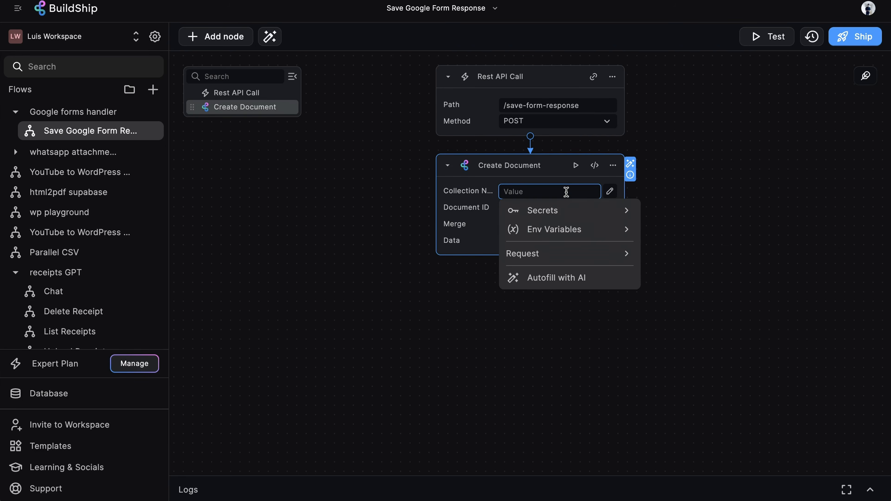
type("google_")
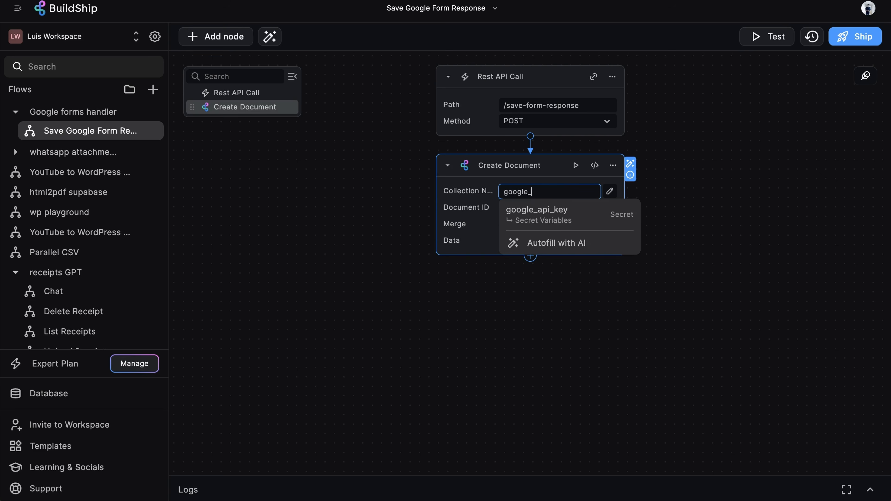
type("form_responses")
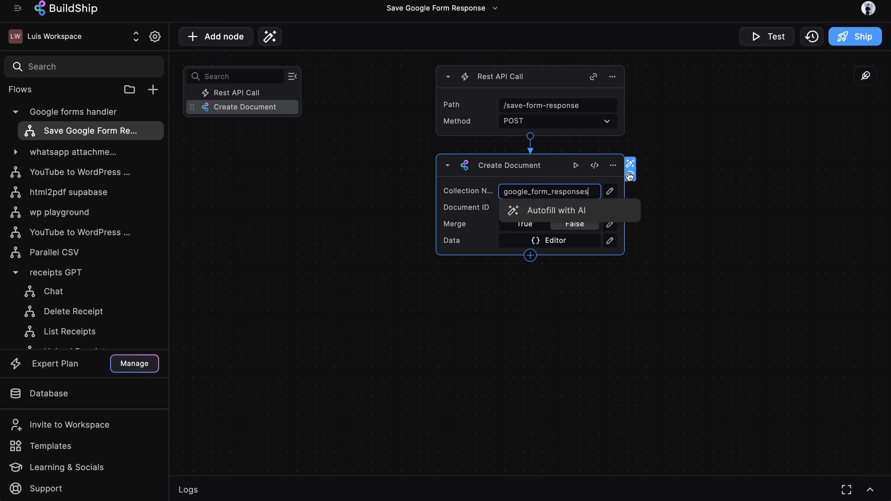
left_click(660, 190)
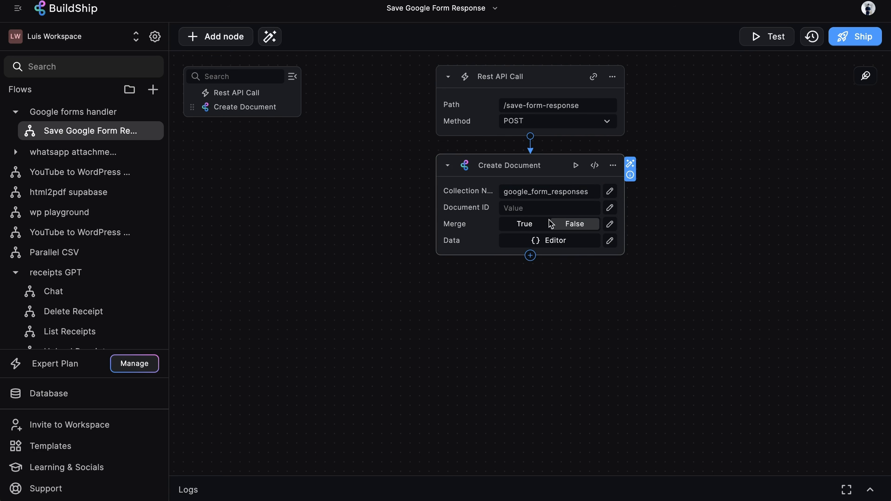
- Set the document Data to { responses: } holding the request Body variable
left_click(549, 242)
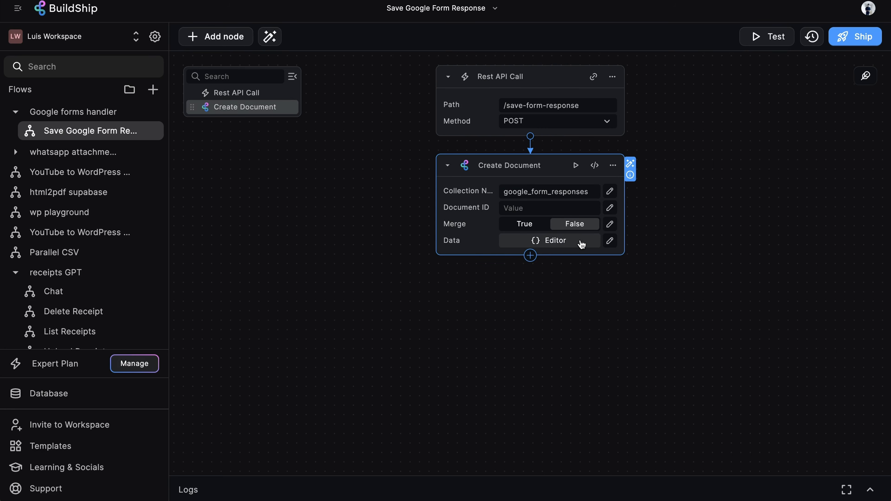
left_click(564, 242)
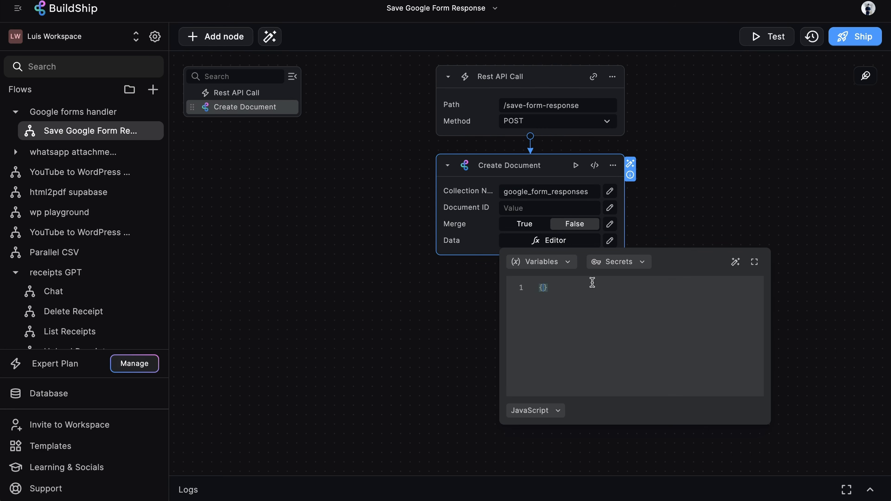
type("{")
key("Return")
type("response")
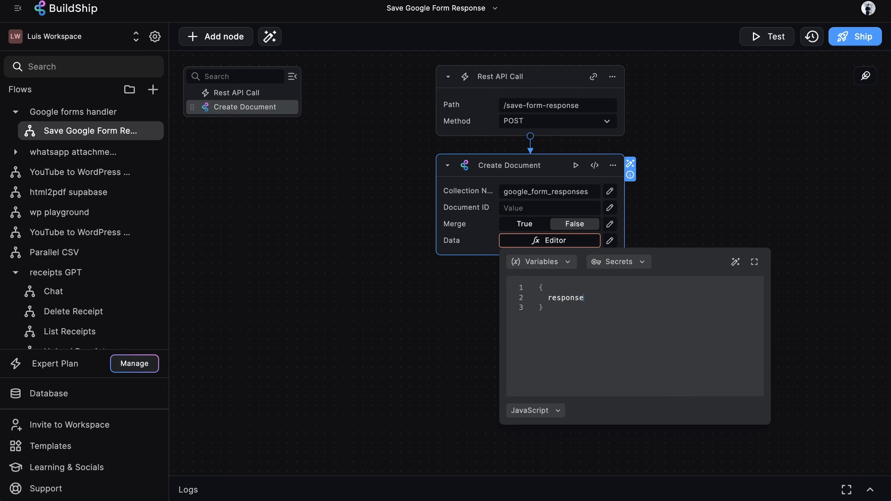
type("s:")
left_click(556, 267)
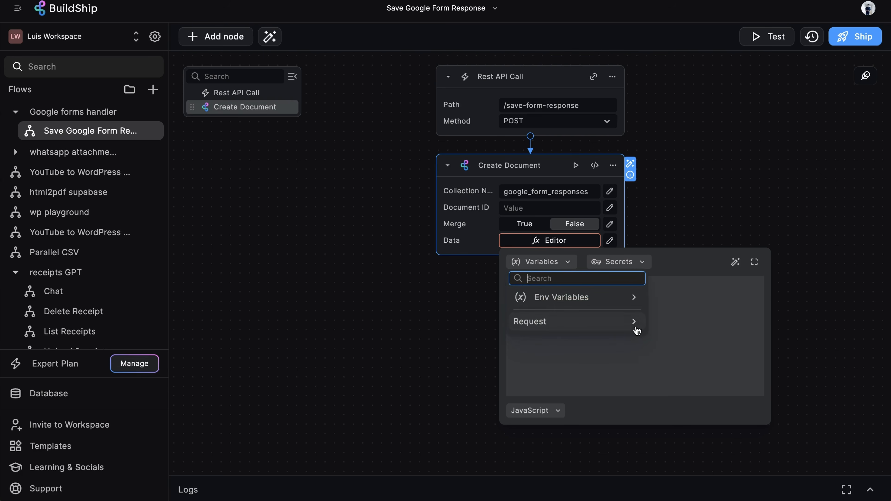
left_click(635, 329)
left_click(575, 377)
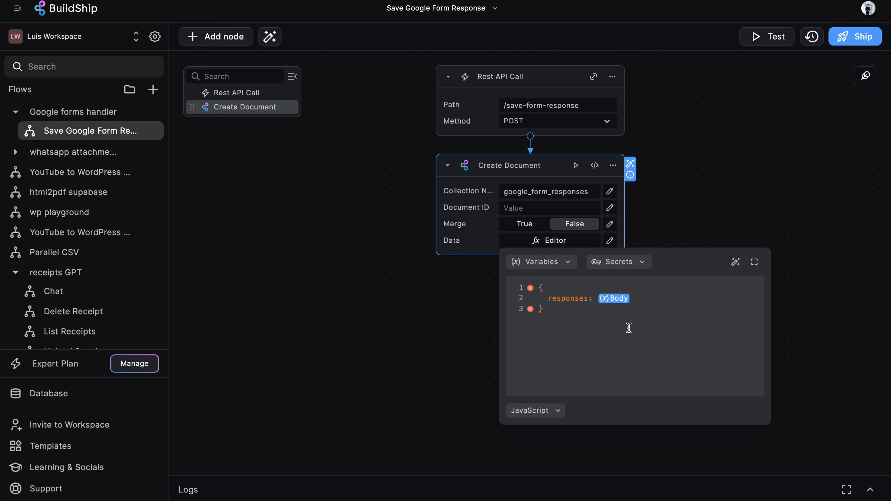
left_click(679, 190)
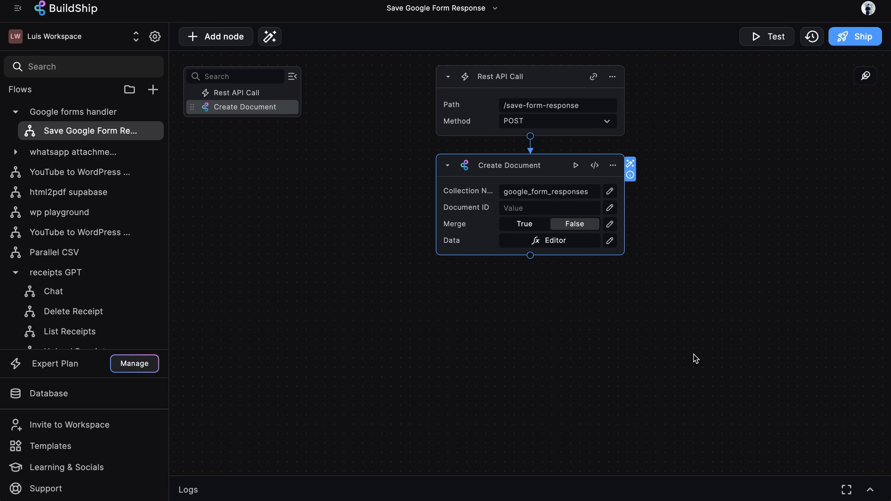
- Append a Return node below Create Document and Ship the Save Google Form Response flow
left_click(528, 257)
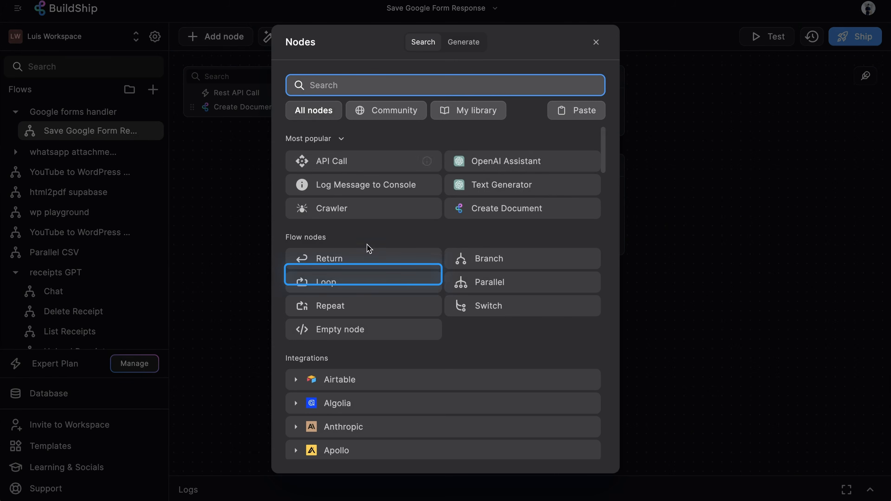
left_click(354, 267)
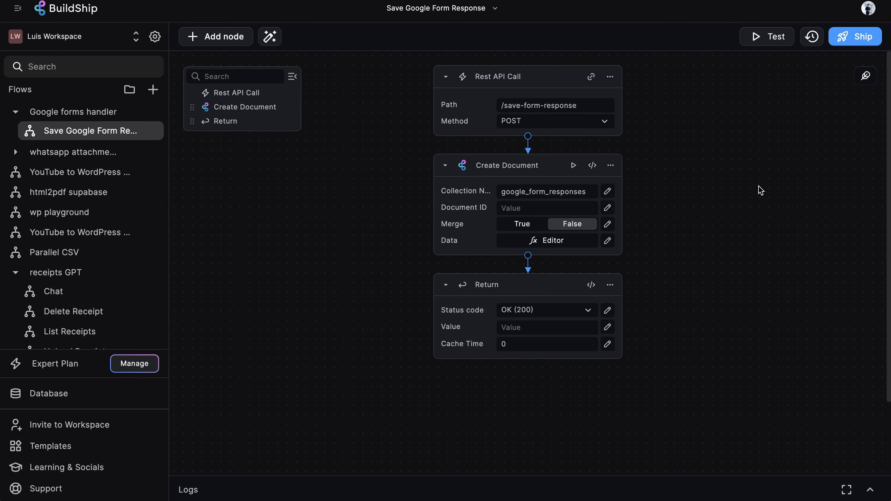
left_click(850, 36)
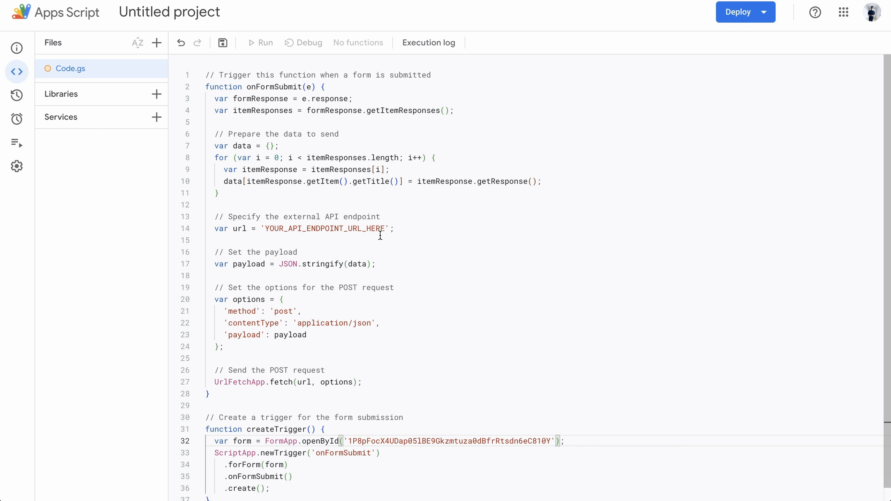
- Replace YOUR_API_ENDPOINT_URL_HERE on line 14 with the BuildShip endpoint URL
double_click(331, 230)
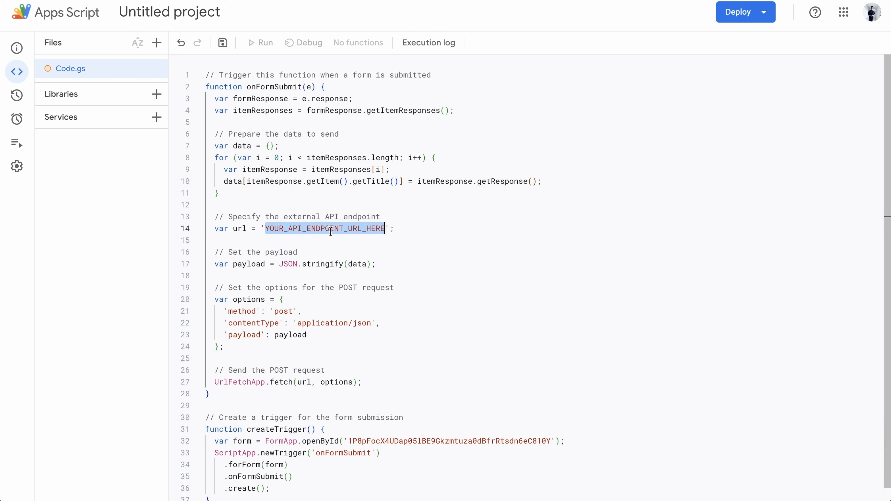
key("BackSpace")
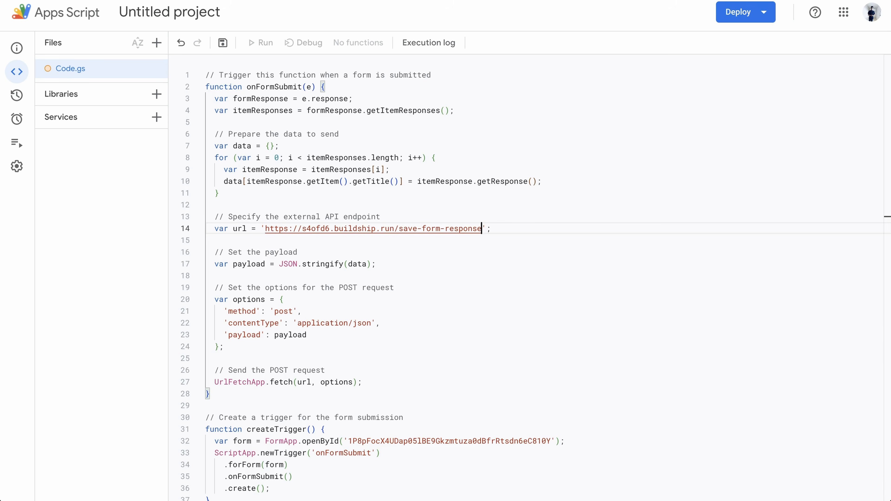
key("super+Tab")
scroll(634, 173, "down", 2)
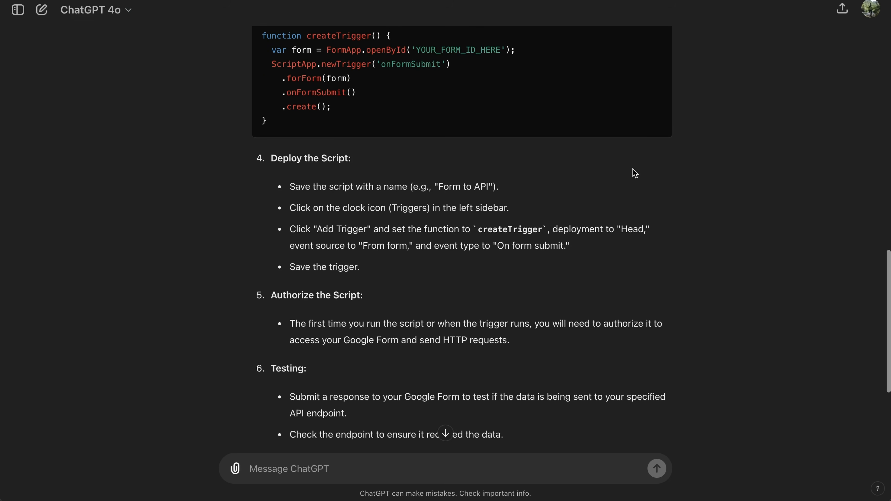
scroll(347, 177, "down", 1)
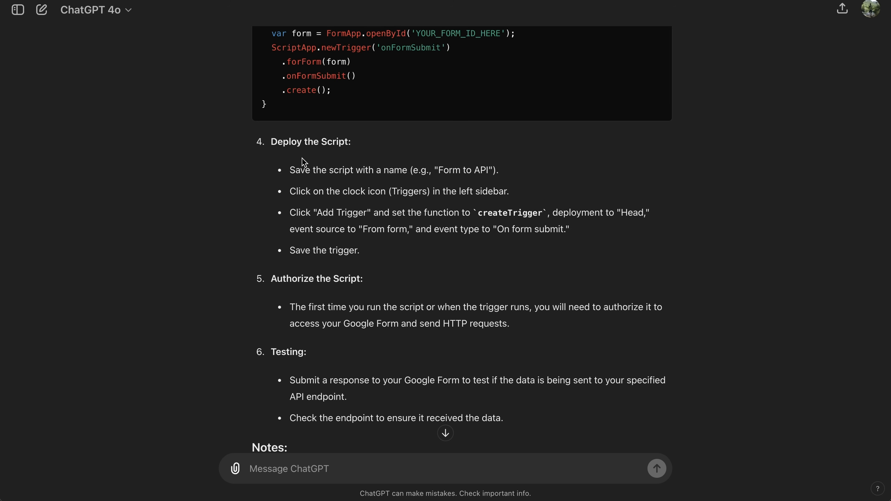
key("super+Tab")
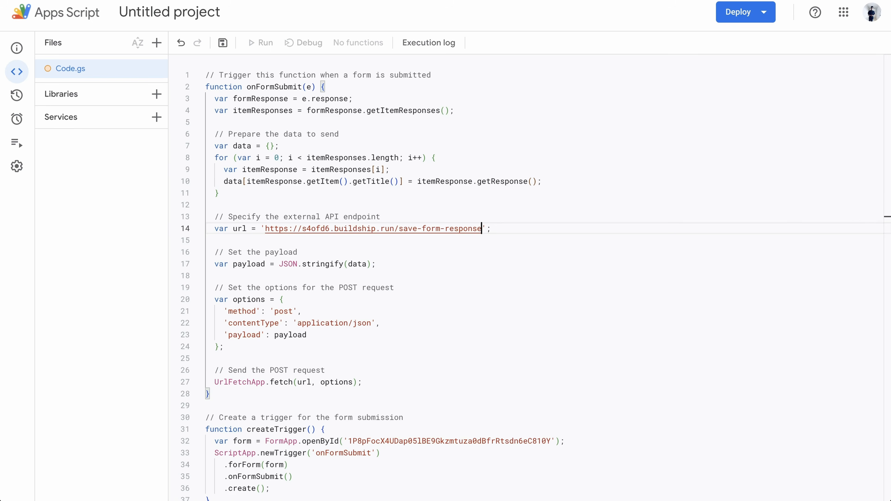
- Rename the Apps Script project to 'Form To BuildShip' and save it
left_click(208, 15)
type("Form ")
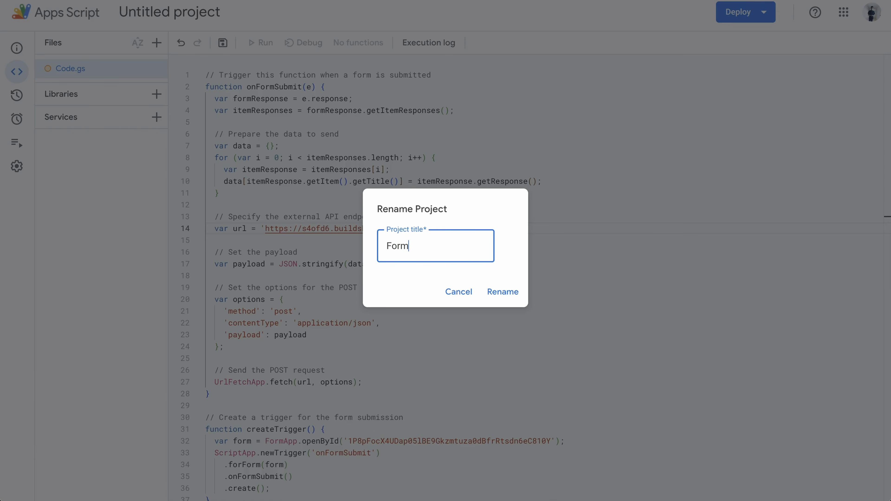
type("To B")
type("uildShip")
left_click(507, 293)
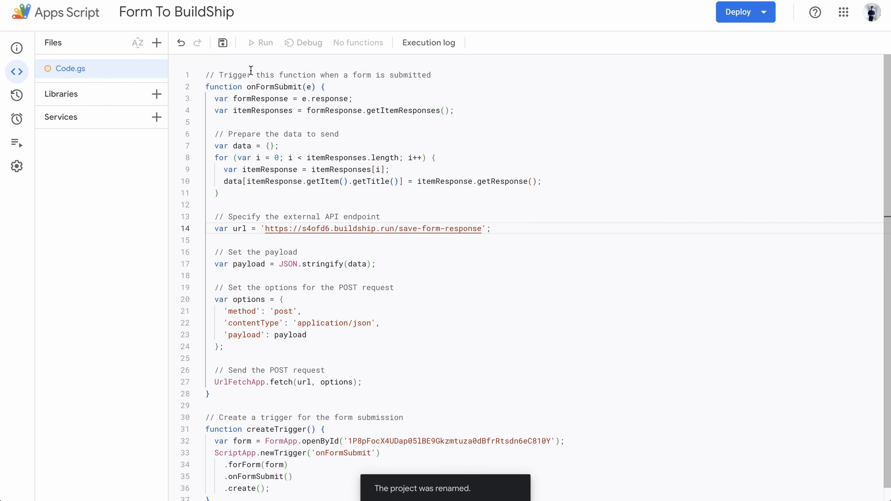
left_click(226, 50)
left_click(518, 0)
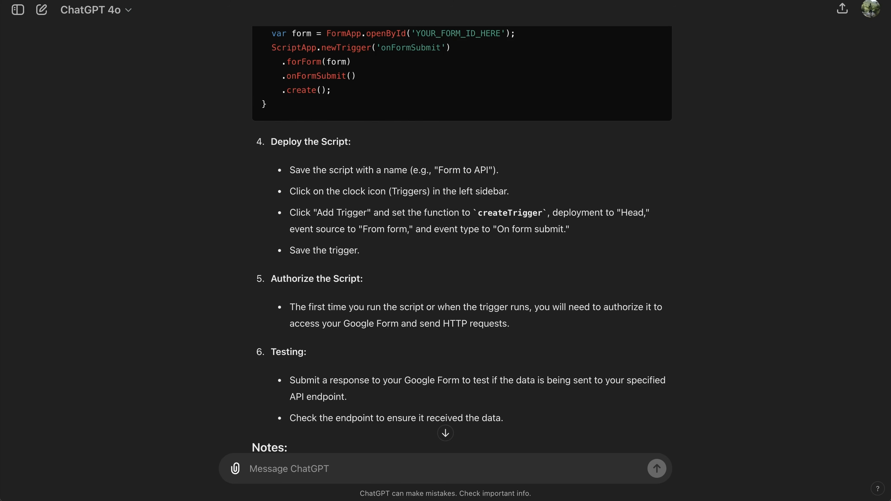
- Follow ChatGPT's trigger steps to start a new trigger, checking its createTrigger and Head defaults
left_click_drag(368, 250, 291, 209)
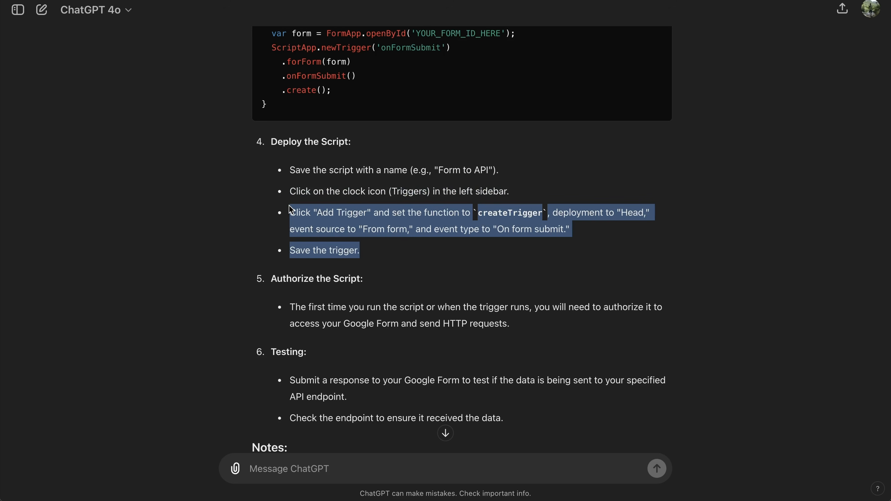
left_click(450, 209)
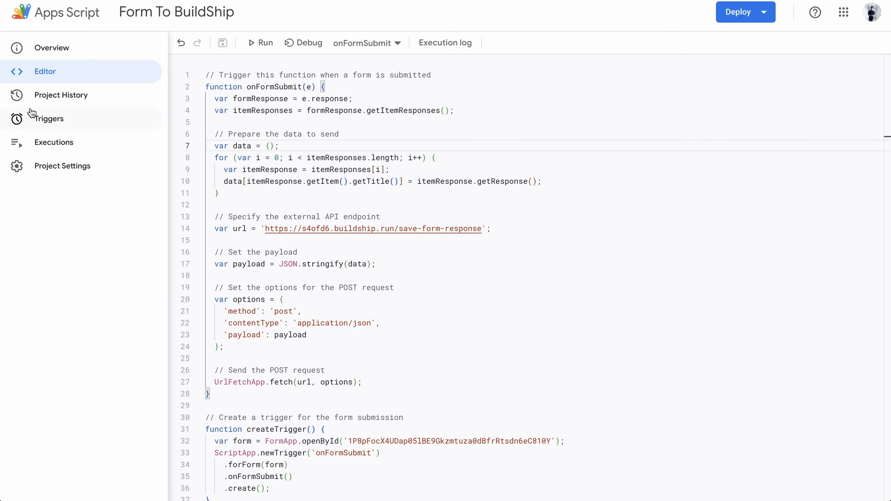
left_click(33, 113)
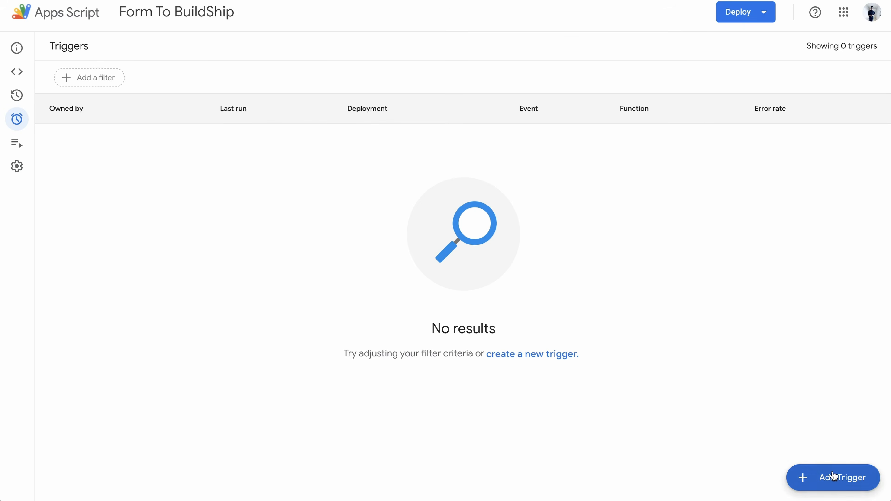
left_click(834, 477)
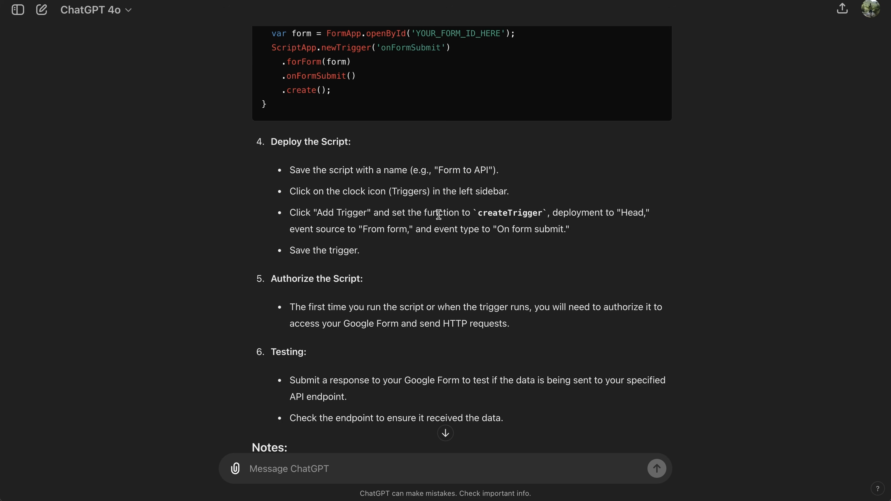
double_click(516, 212)
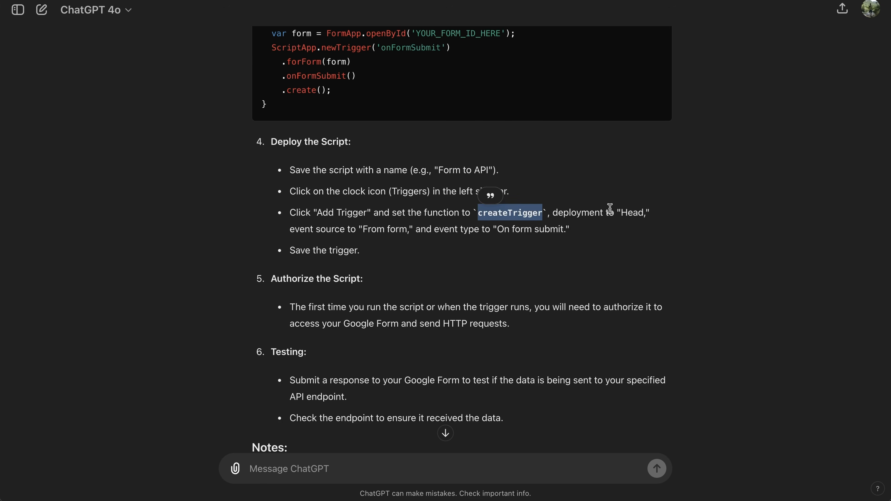
double_click(632, 213)
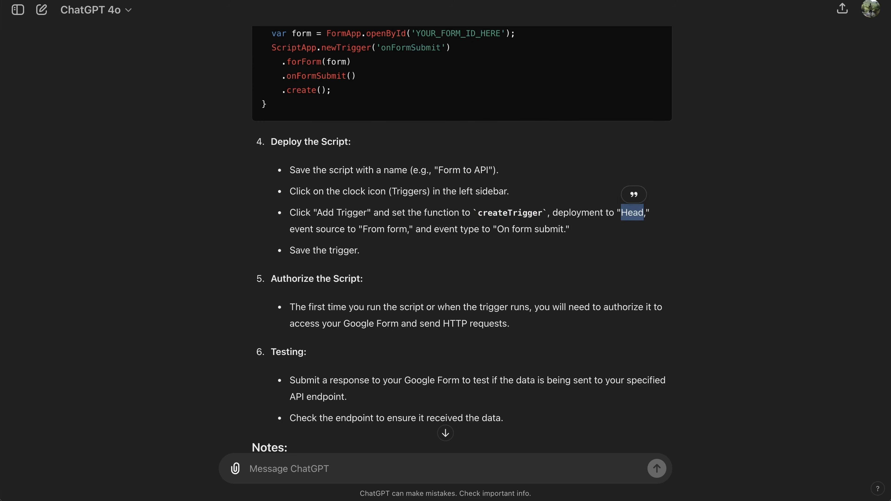
left_click(386, 1)
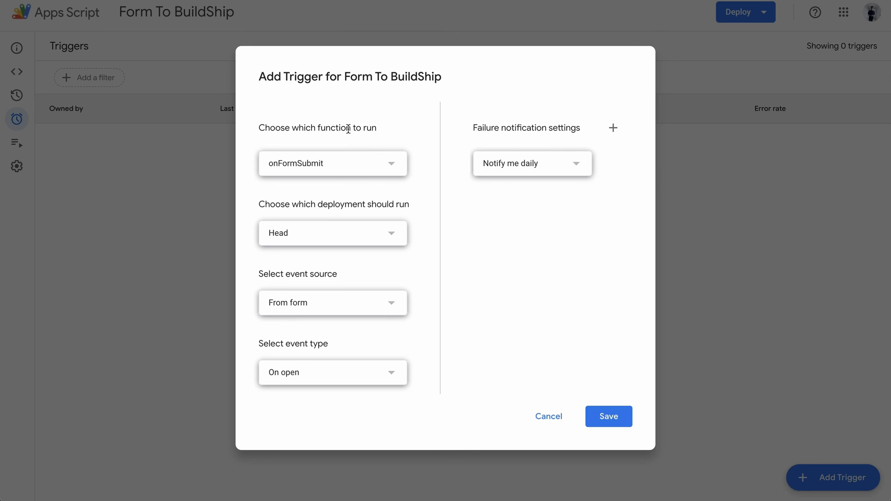
- Choose createTrigger as the function and On form submit as the event type
left_click(333, 171)
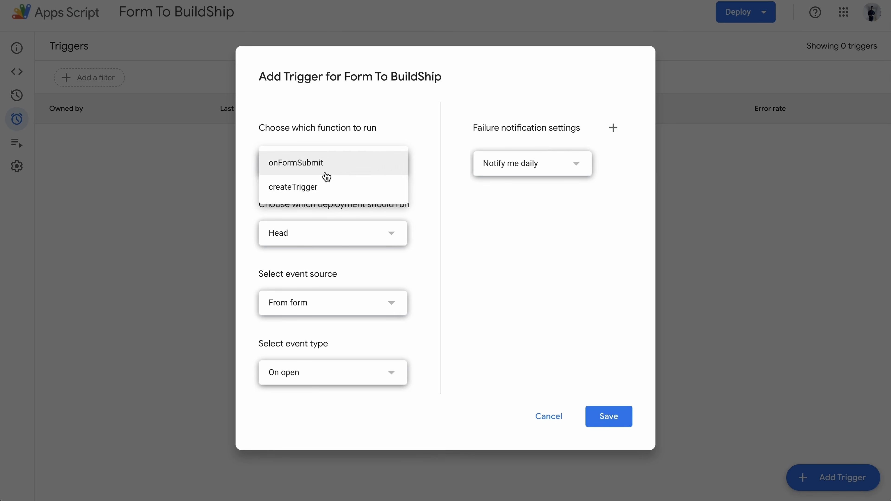
left_click(343, 189)
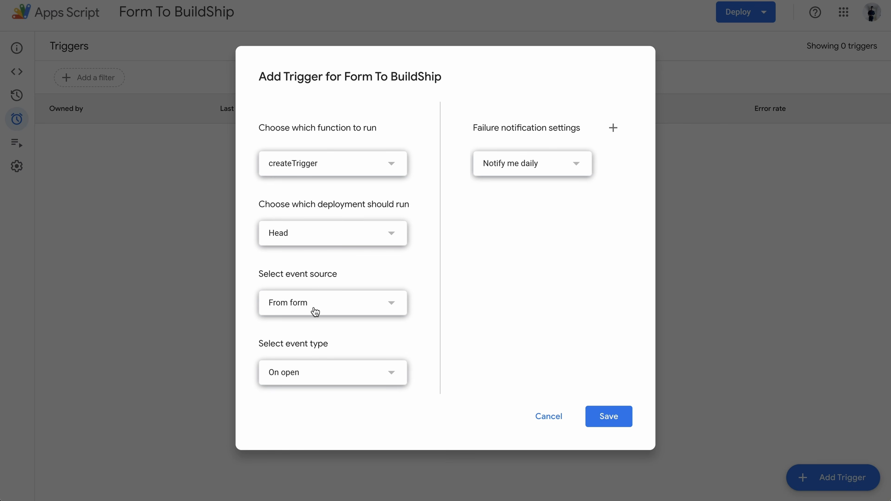
left_click(333, 374)
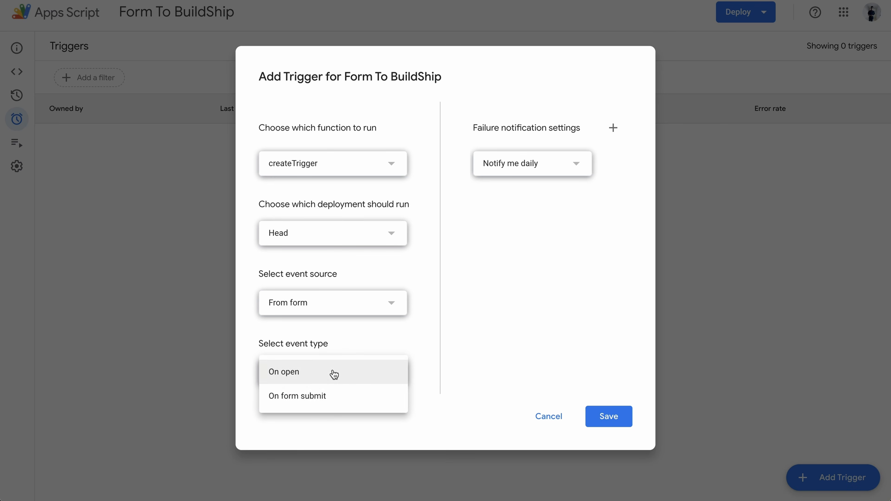
left_click(336, 400)
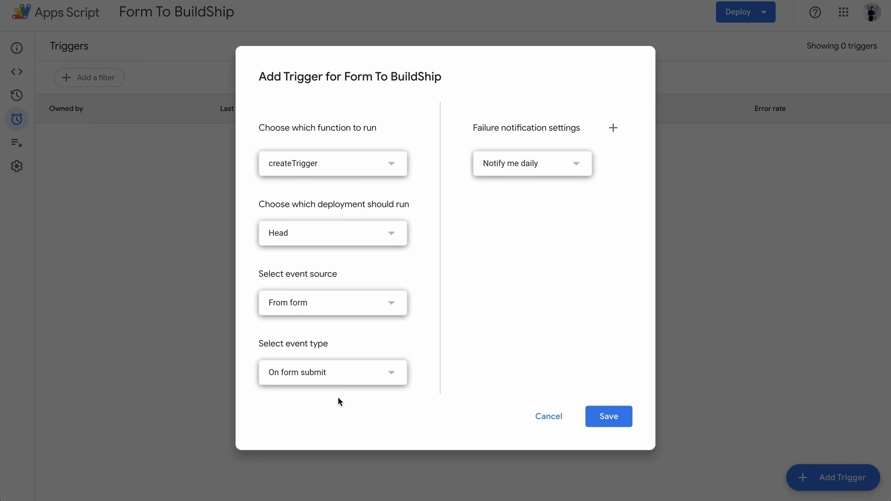
- Save the trigger and authorize the script with the Google account's permissions
left_click(610, 409)
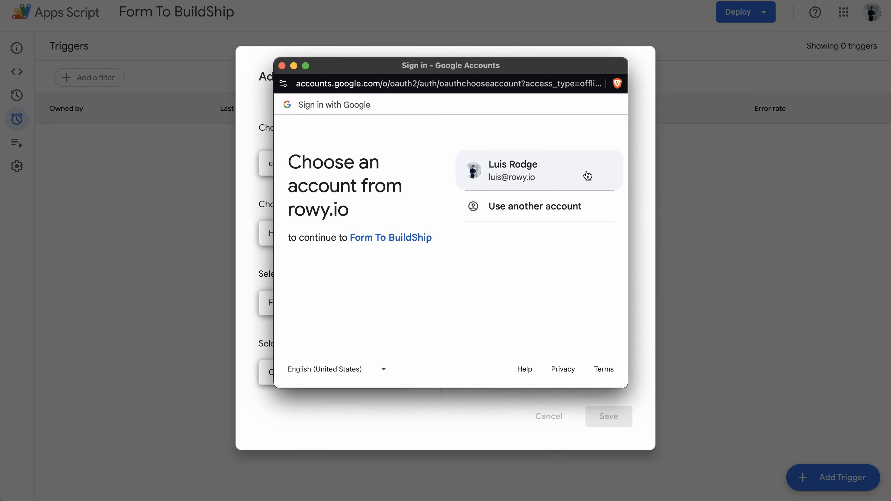
left_click(524, 178)
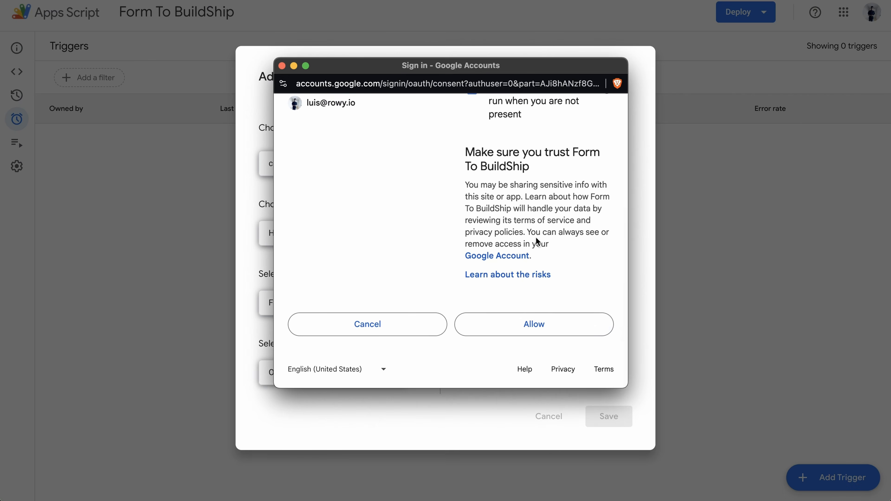
left_click(573, 324)
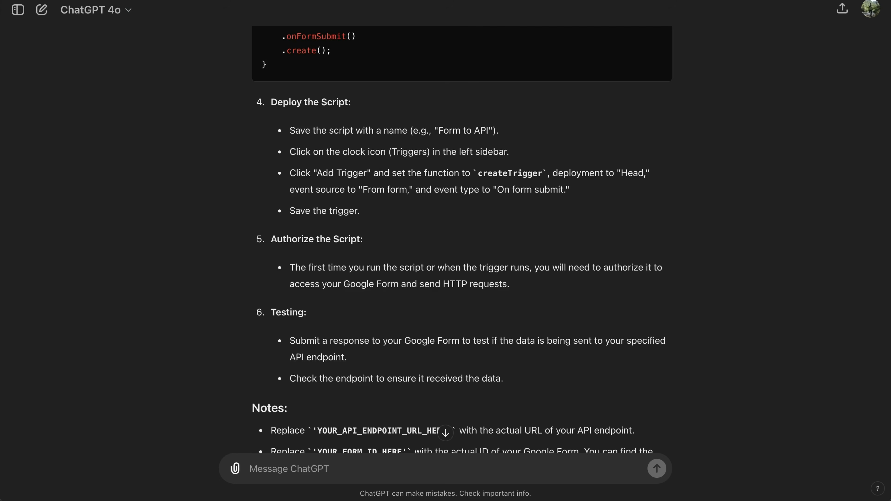
scroll(490, 231, "down", 2)
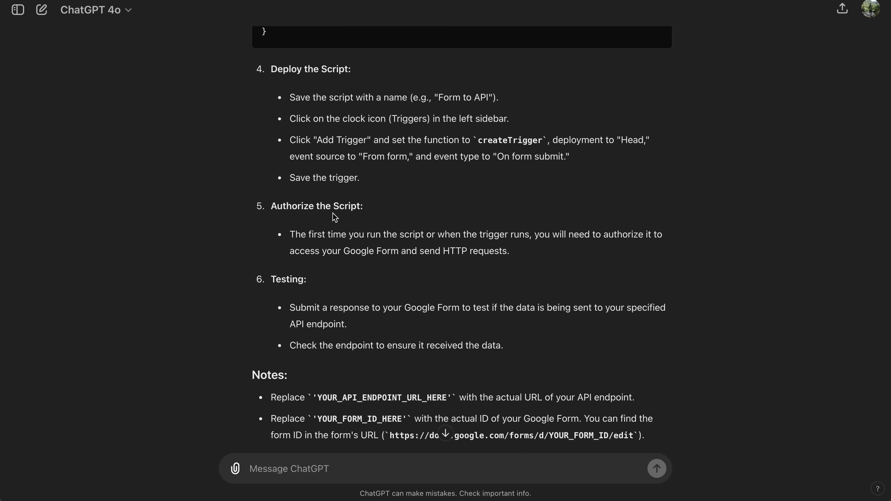
left_click_drag(373, 210, 271, 207)
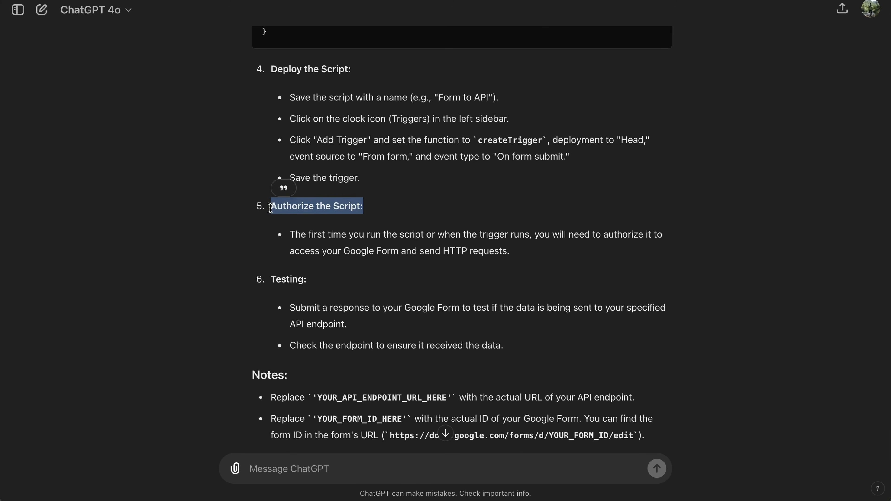
left_click(445, 223)
scroll(445, 225, "down", 1)
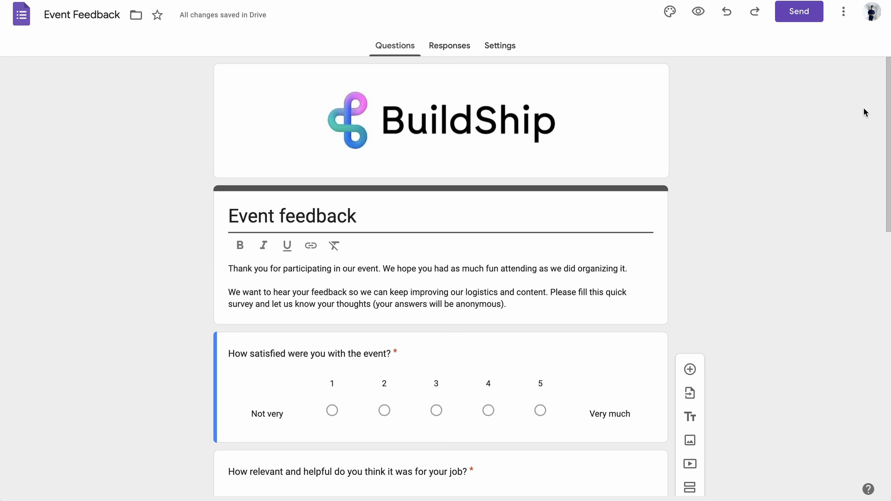
- Send the Event feedback form to a suggested contact with 'Include form in email' ticked
left_click(799, 13)
left_click(378, 197)
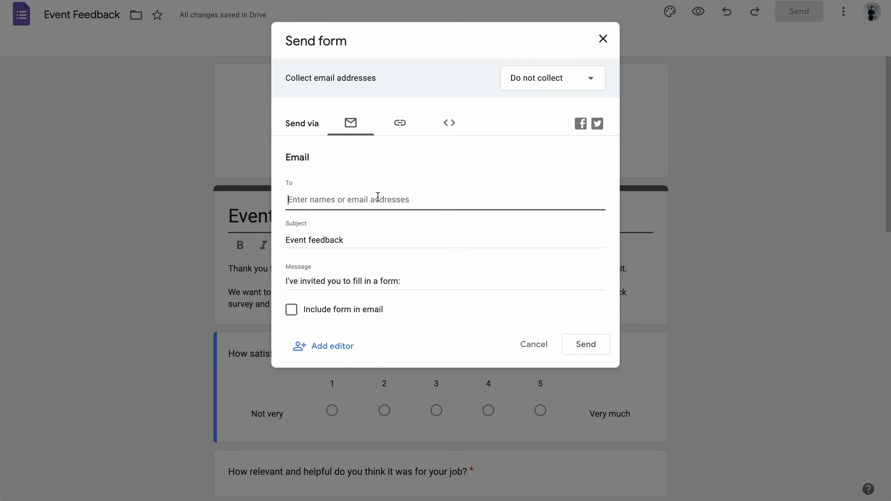
type("luis")
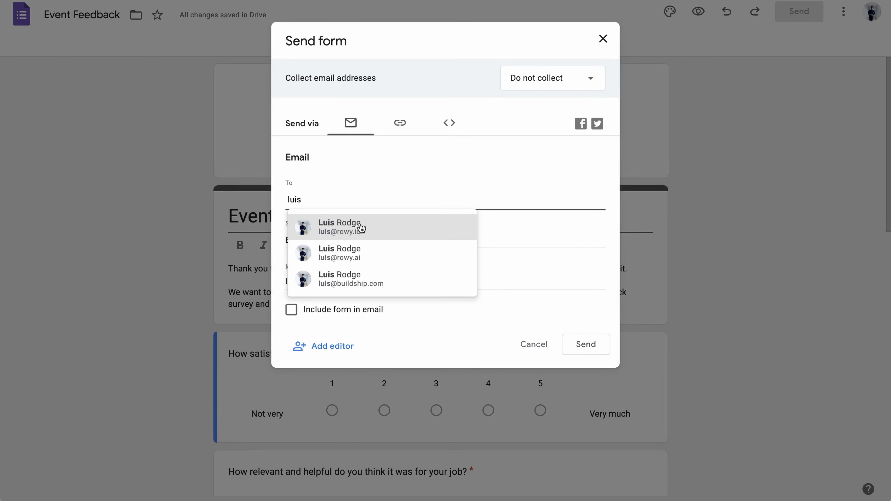
left_click(333, 229)
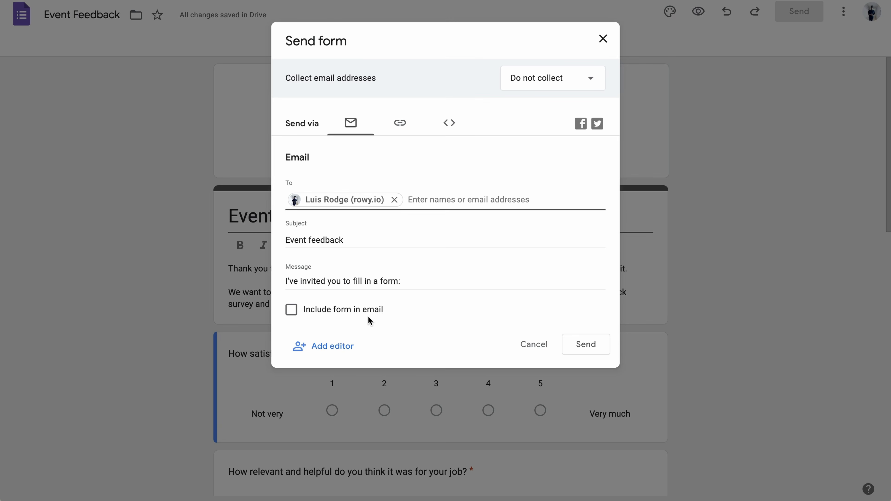
left_click(347, 309)
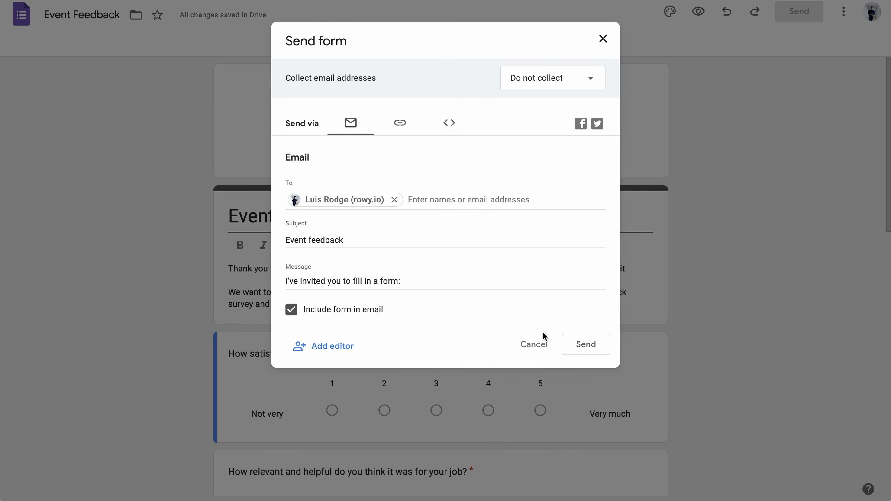
left_click(594, 347)
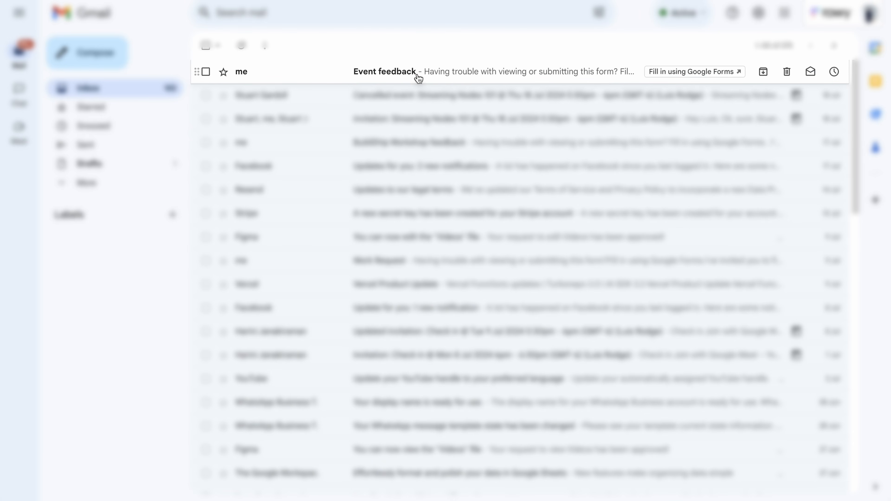
- In the Event feedback email, rate event satisfaction 5 and enter the take-away 'Buildship is awesome'
left_click(456, 74)
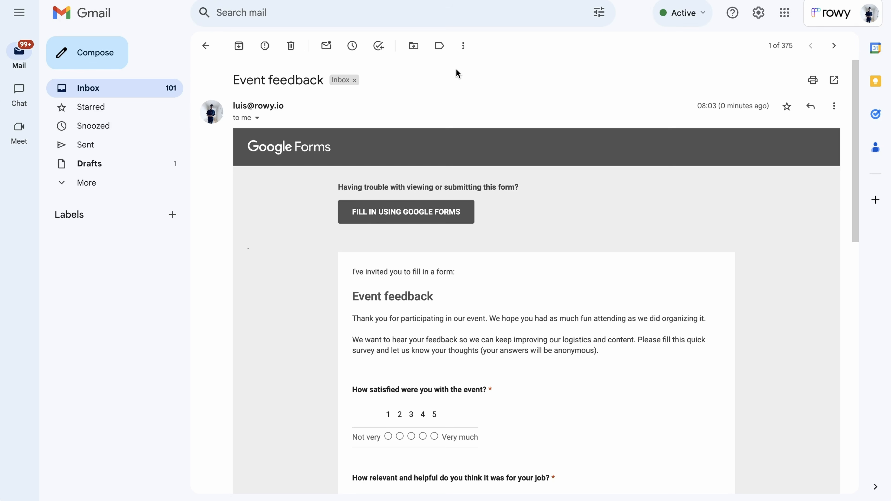
scroll(538, 225, "down", 3)
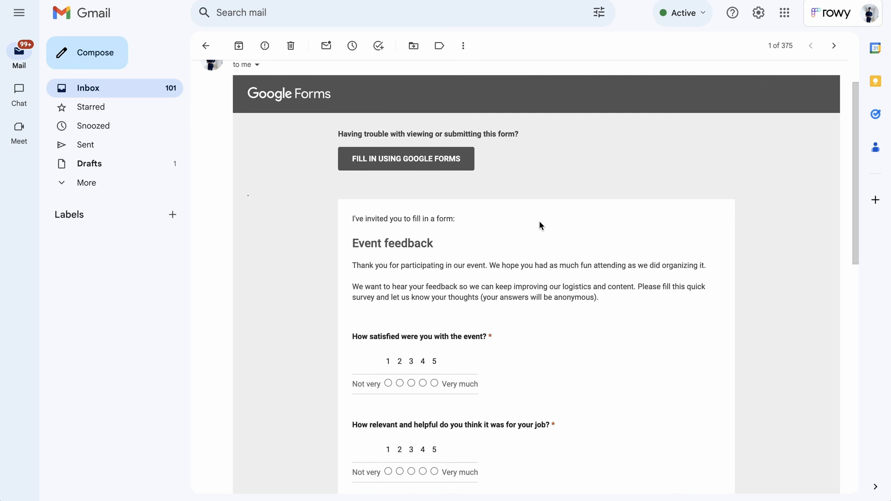
scroll(539, 224, "down", 3)
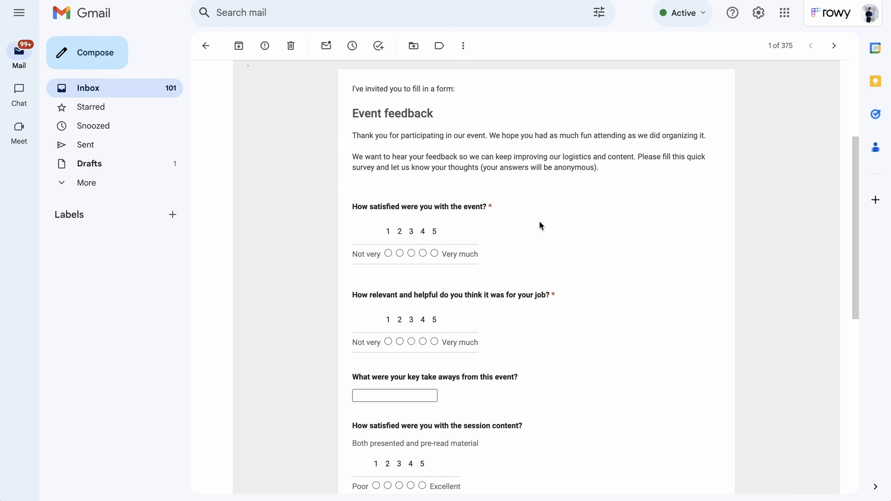
scroll(540, 225, "up", 2)
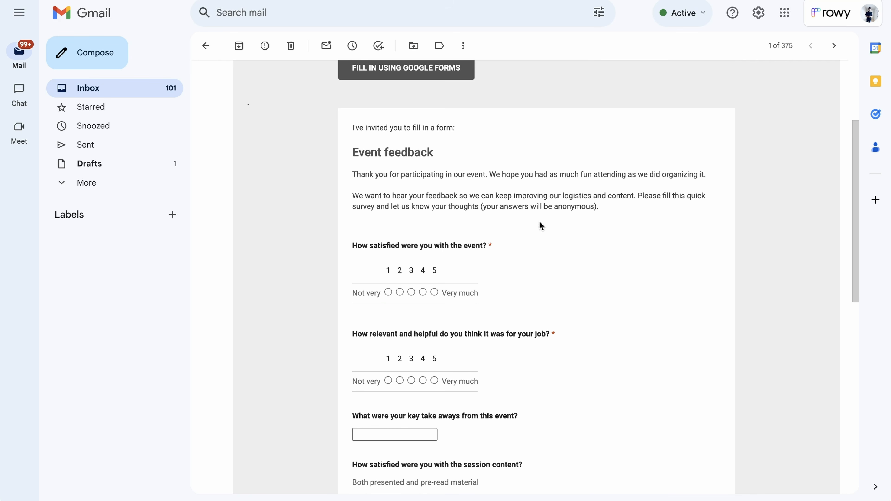
scroll(539, 223, "down", 1)
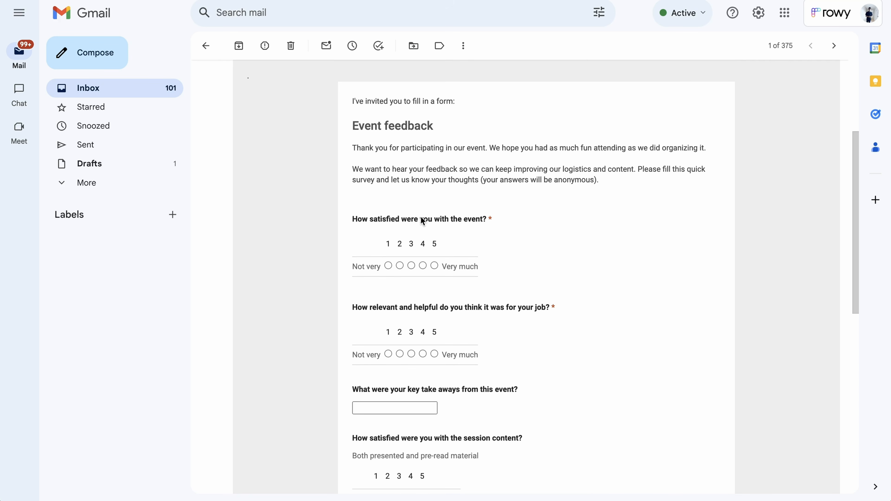
left_click(434, 266)
scroll(496, 286, "down", 3)
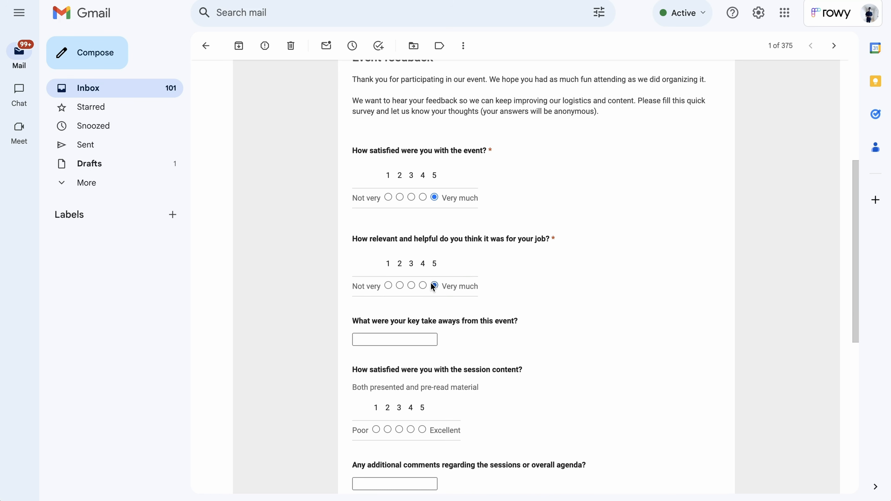
left_click(399, 336)
type("Buildsh")
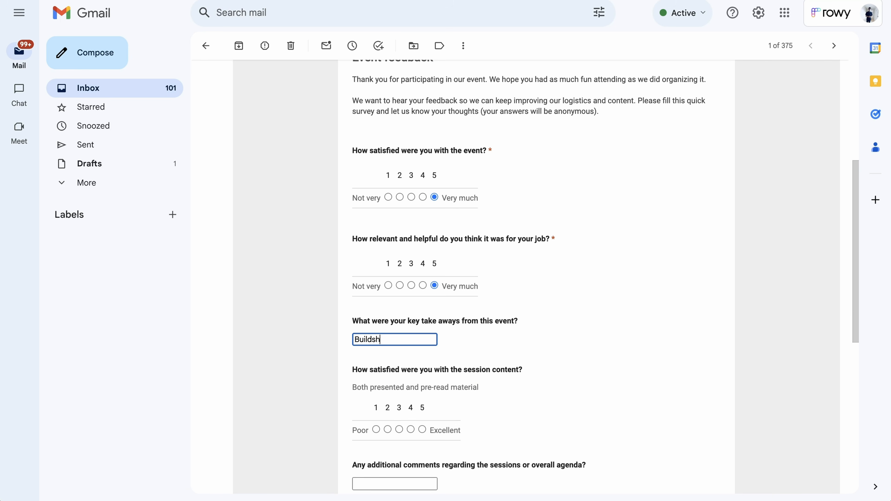
type("ip is awesome")
- Rate the session content 5, add the respondent's name, and submit the response
scroll(618, 330, "down", 2)
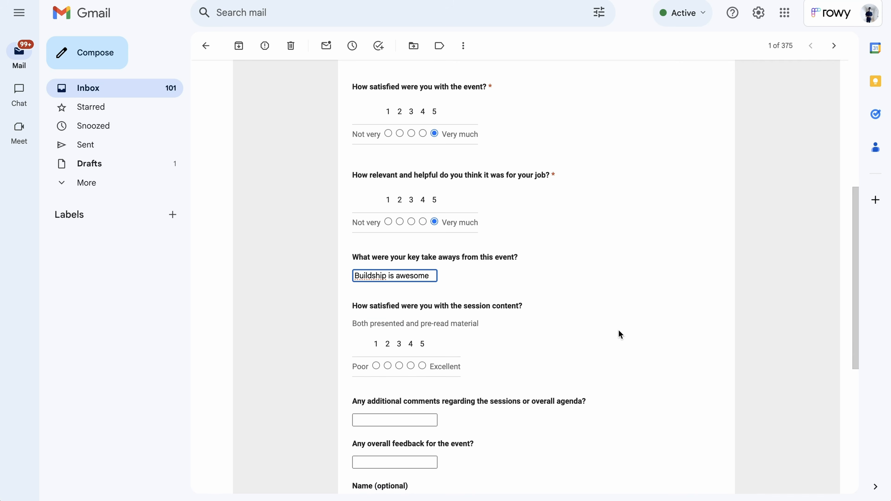
left_click(423, 366)
scroll(562, 366, "down", 3)
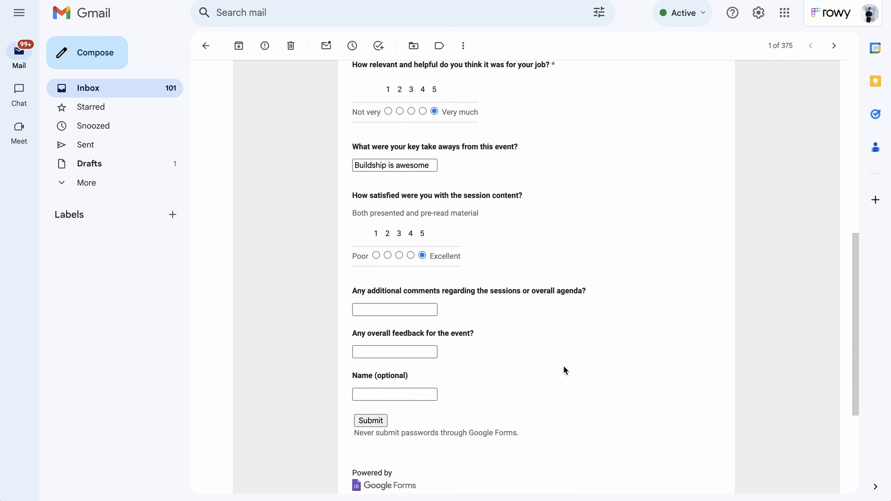
scroll(563, 366, "down", 2)
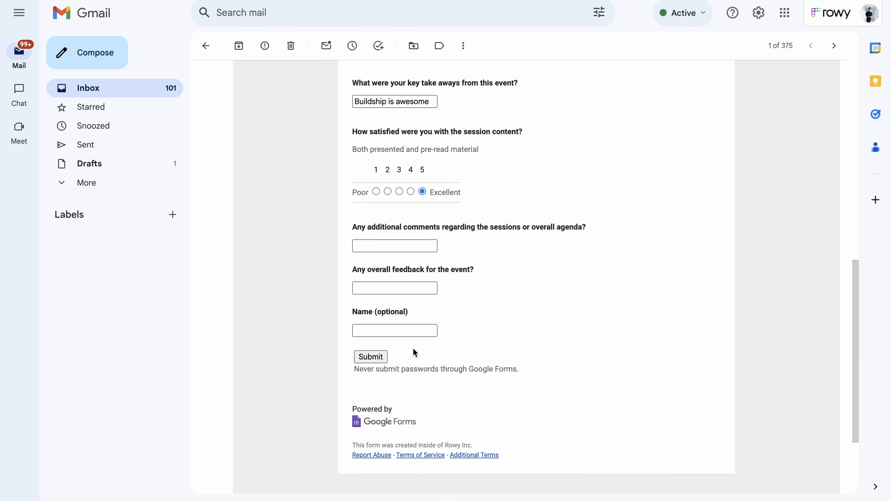
left_click(399, 330)
type("Luis")
left_click(378, 356)
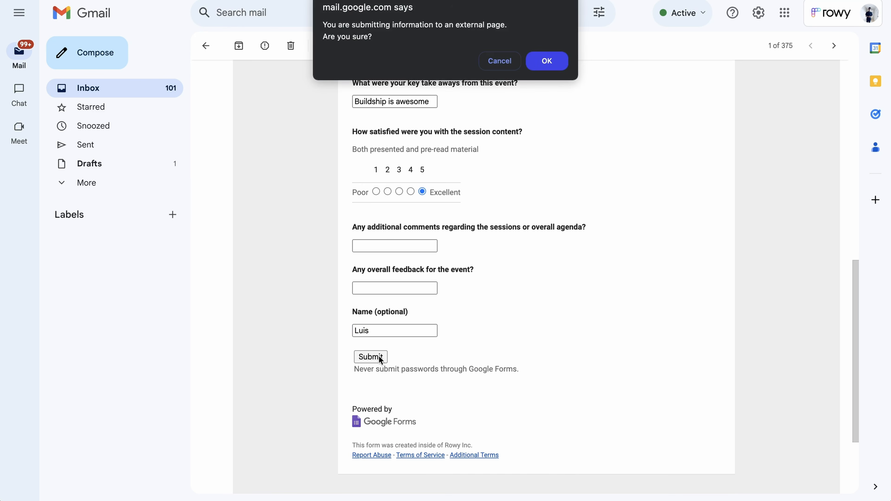
left_click(556, 60)
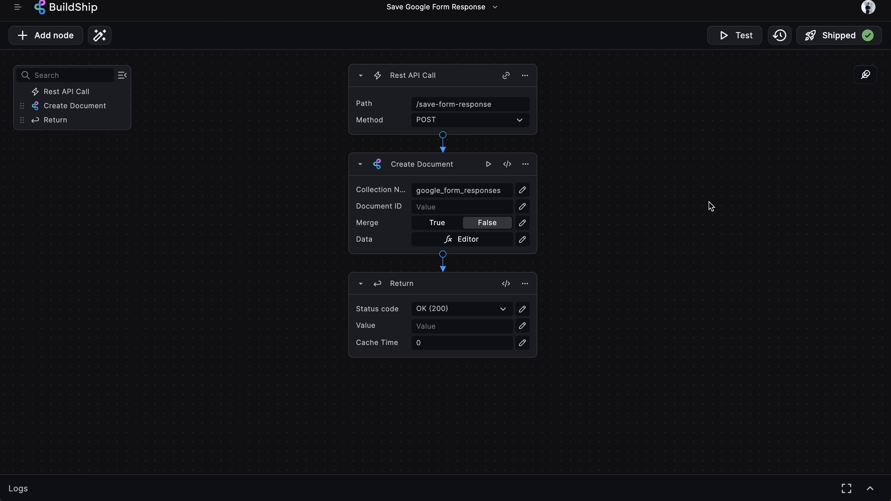
- Check the latest successful run's logs down to Create Document > Input > data > responses
left_click(524, 75)
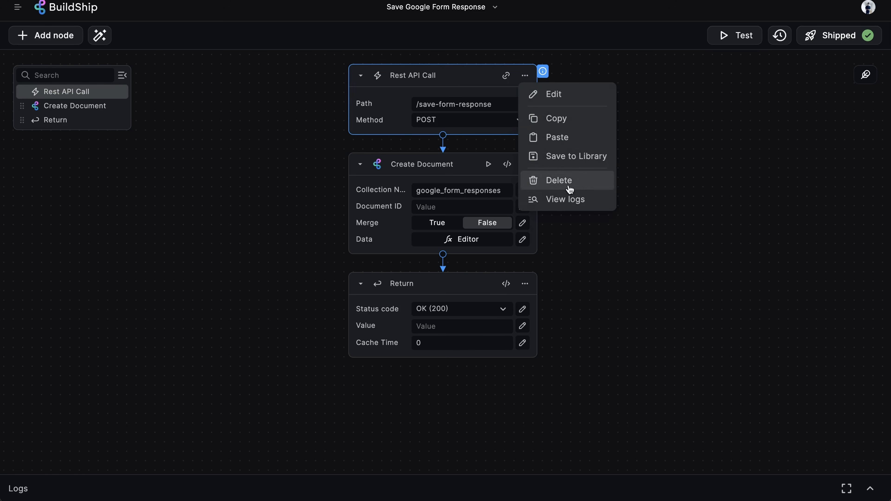
left_click(565, 199)
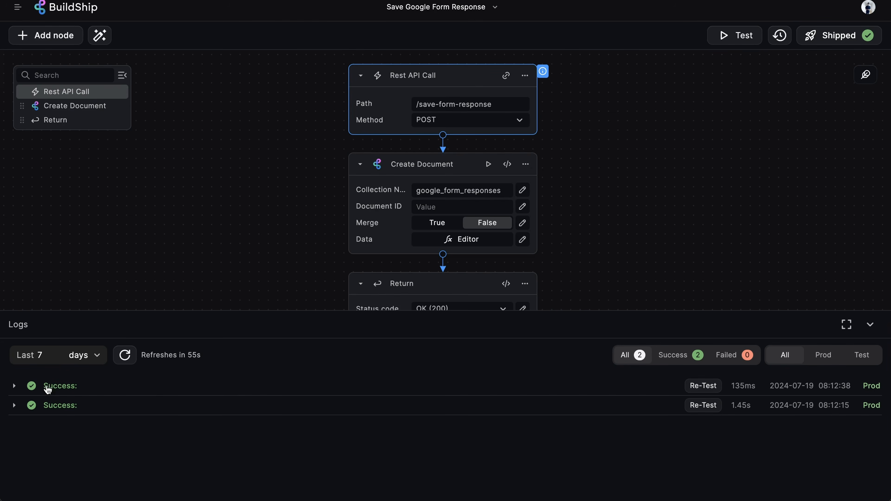
left_click(71, 385)
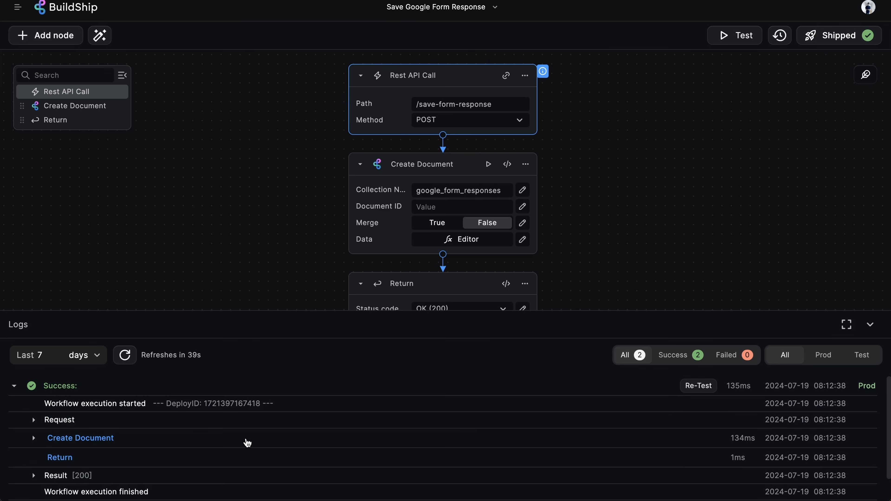
left_click(32, 440)
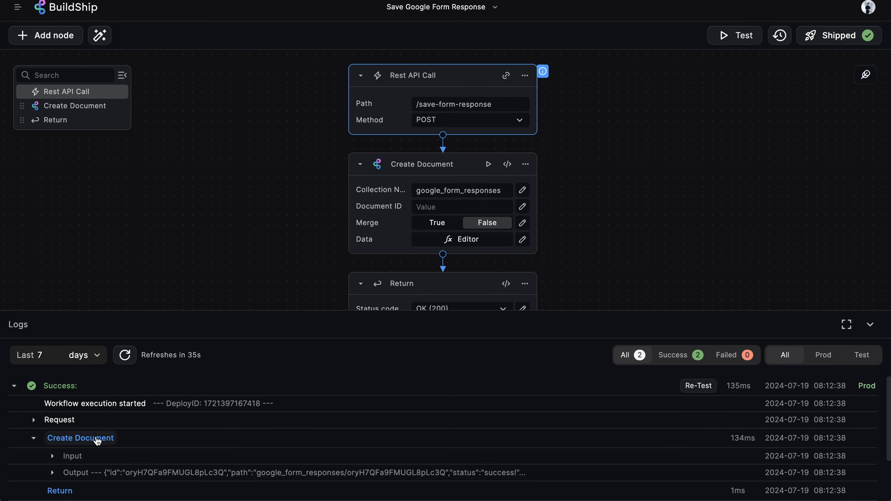
scroll(102, 440, "down", 1)
left_click(52, 445)
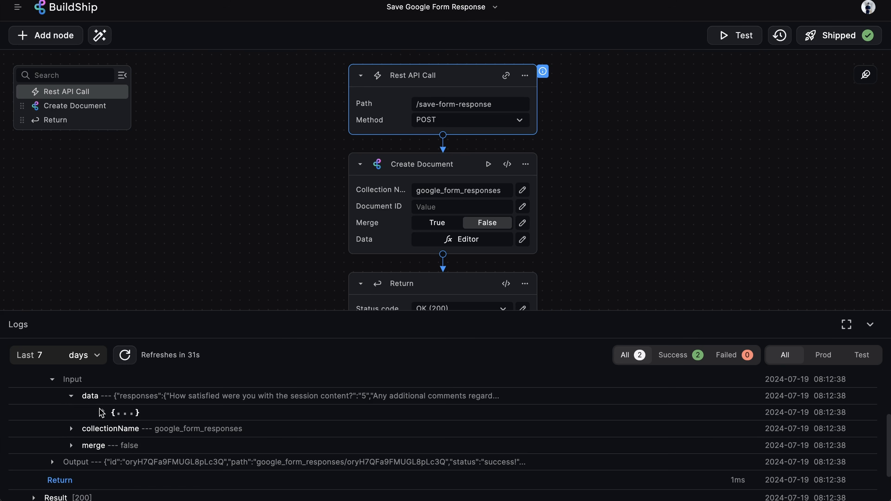
left_click(87, 412)
left_click(119, 399)
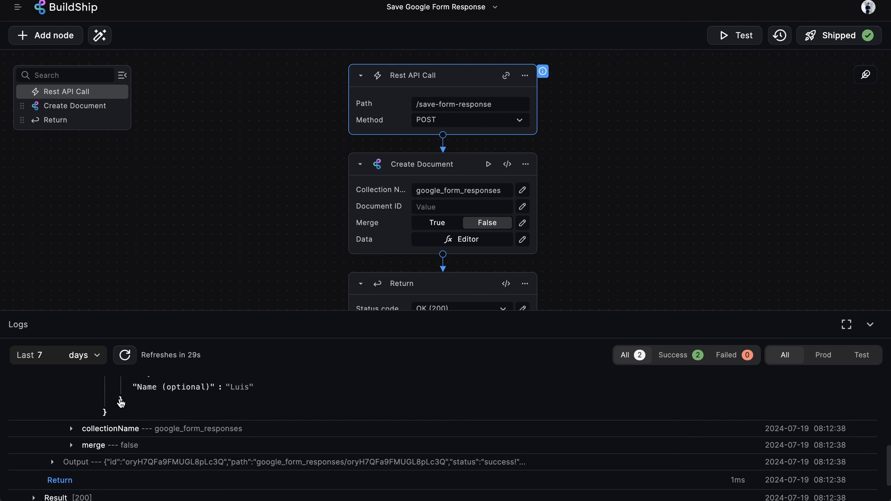
scroll(195, 411, "up", 4)
scroll(195, 411, "up", 2)
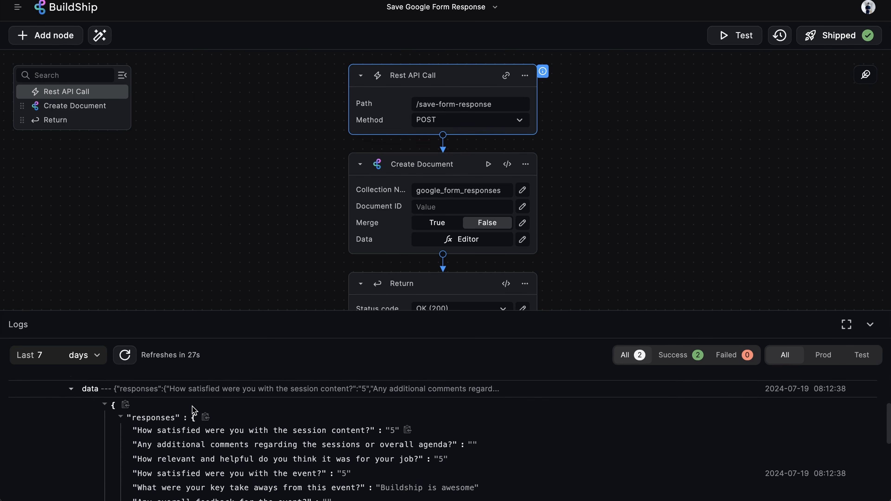
scroll(306, 446, "down", 1)
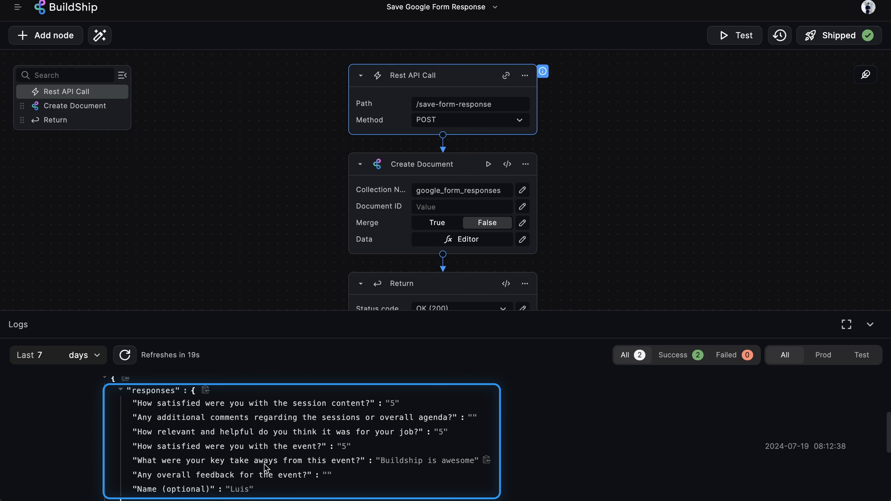
left_click(870, 324)
- In the workspace database, create a google_form_responses table
left_click(18, 7)
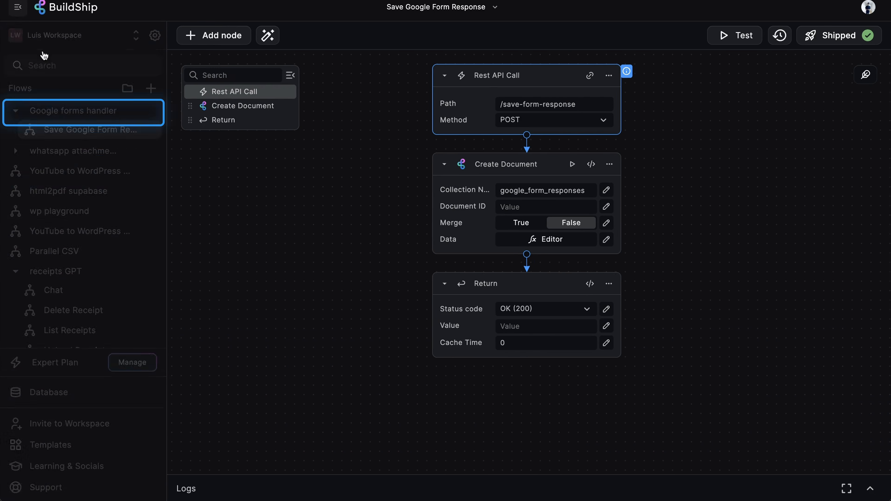
left_click(75, 393)
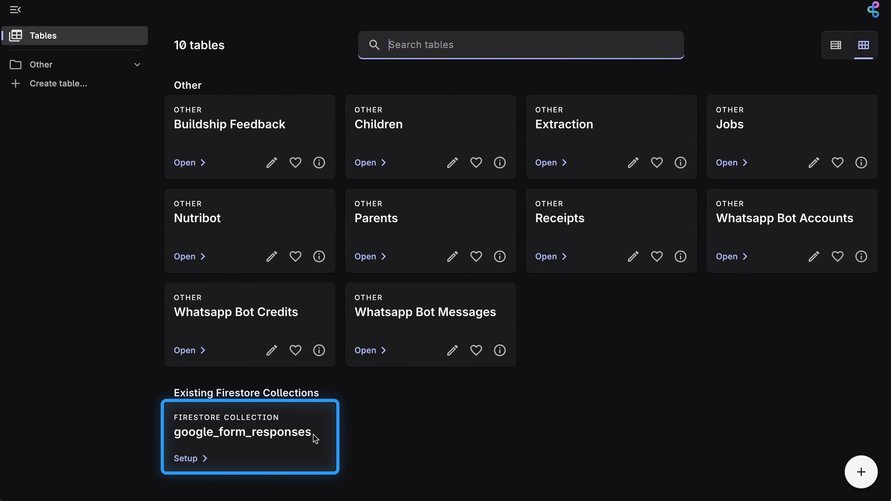
left_click(198, 456)
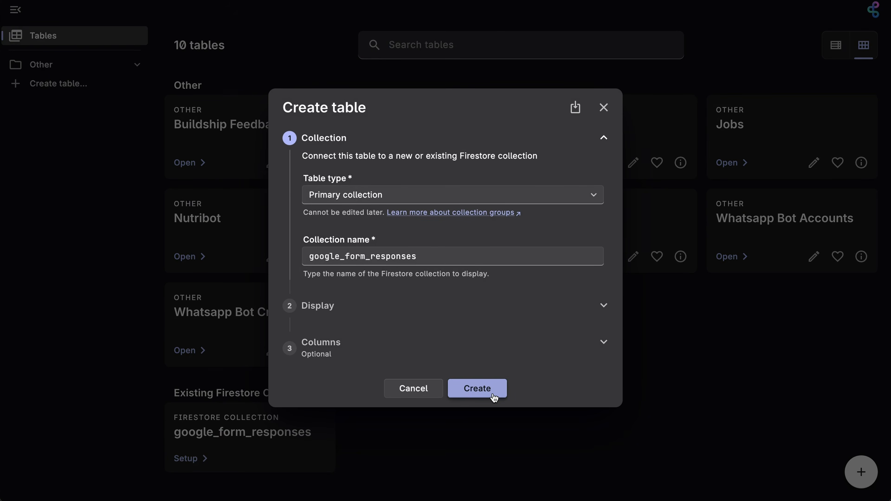
left_click(495, 395)
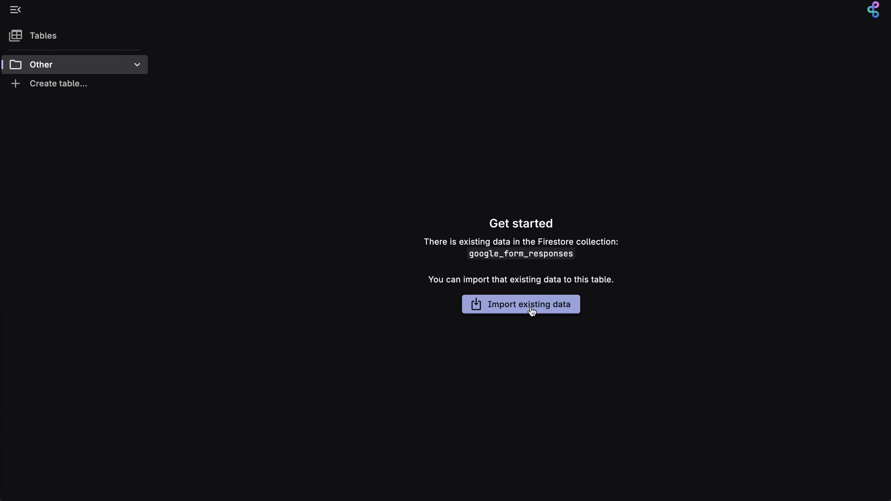
- Import the collection's existing data, including the responses column as JSON
left_click(533, 310)
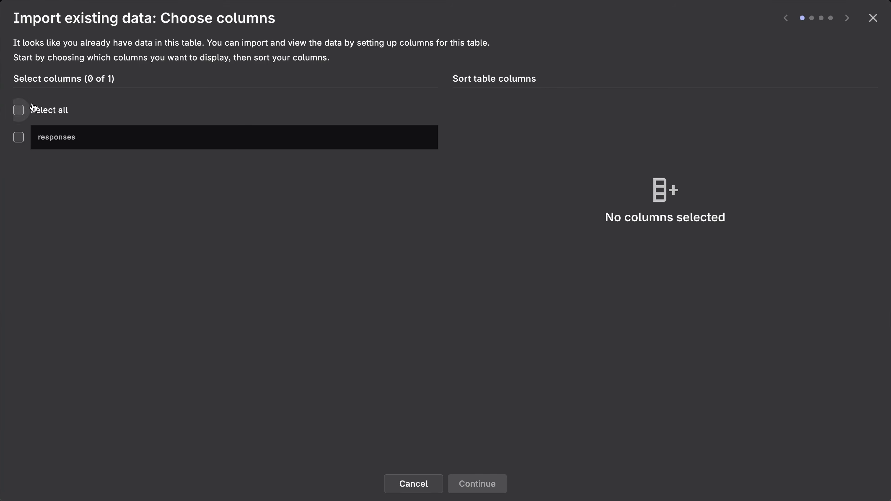
left_click(53, 113)
left_click(501, 485)
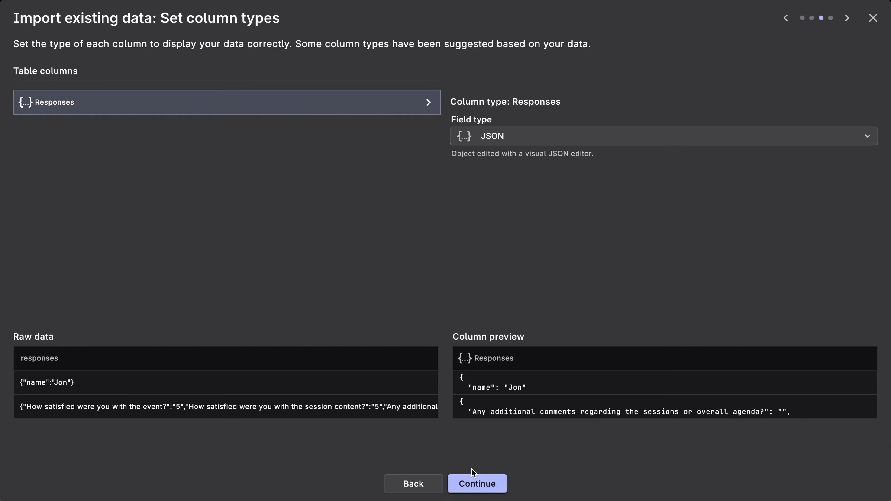
left_click(494, 486)
left_click(494, 486)
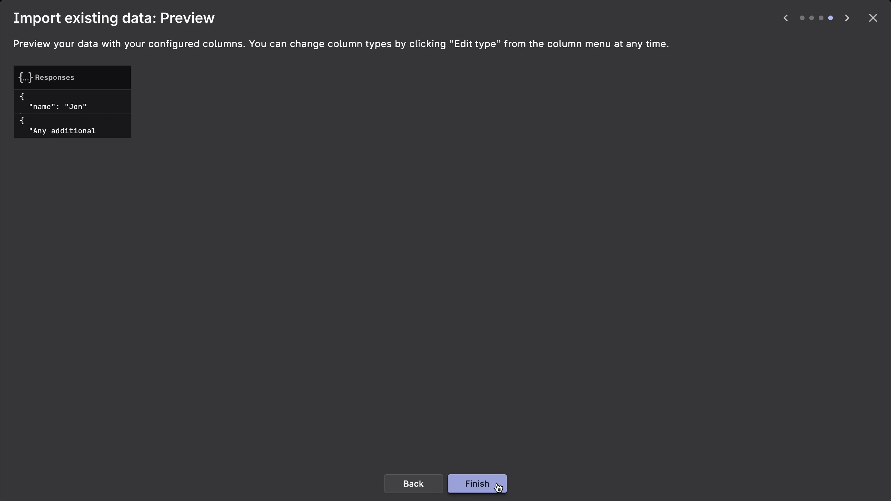
- Inspect the second stored response's full JSON contents
left_click(466, 118)
left_click(466, 117)
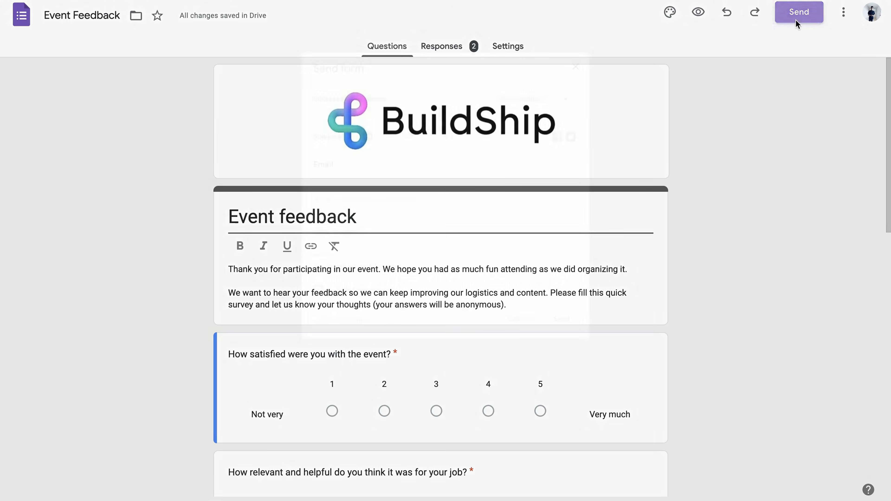
left_click(797, 18)
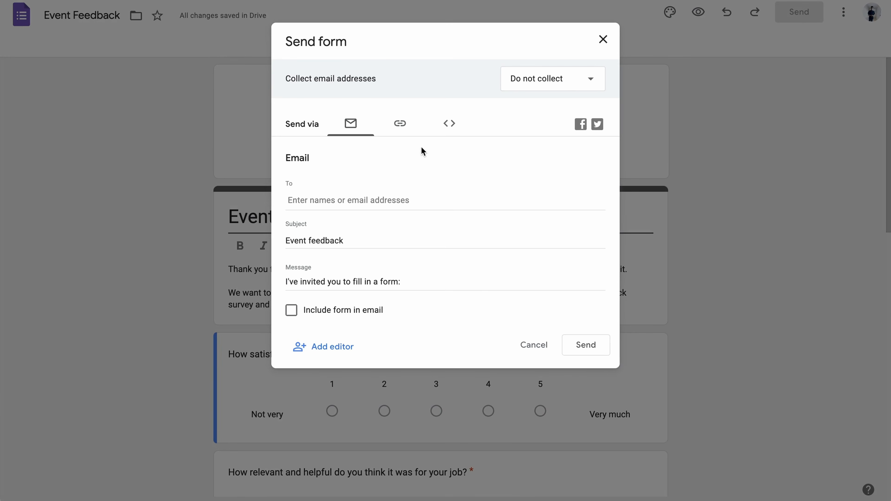
- Email the Event Feedback form to the suggested contact with the form embedded in the message
left_click(302, 200)
type("luis")
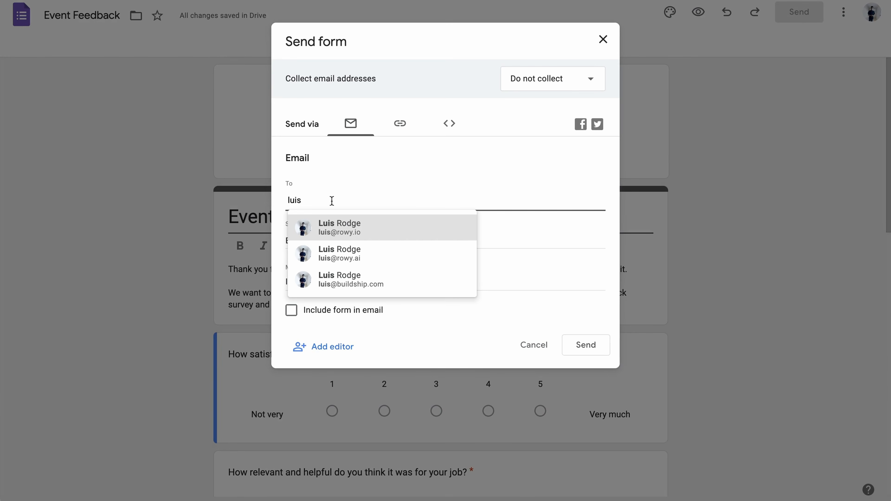
left_click(355, 233)
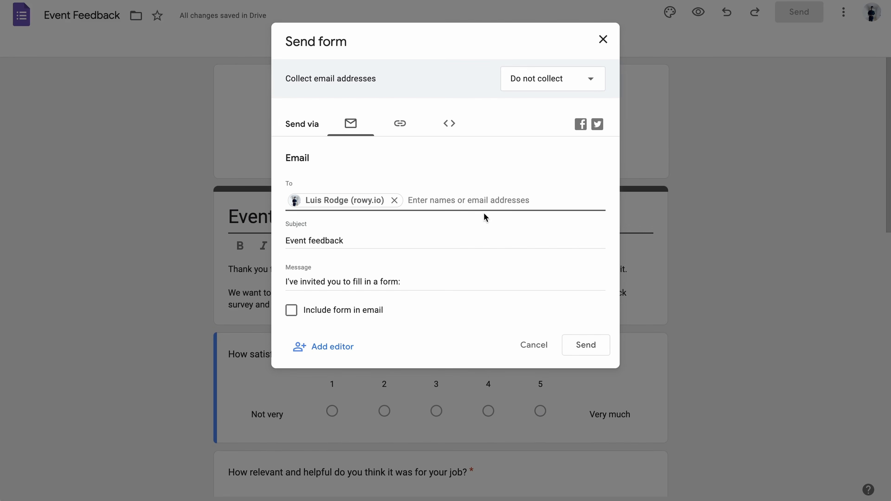
left_click(291, 310)
left_click(582, 346)
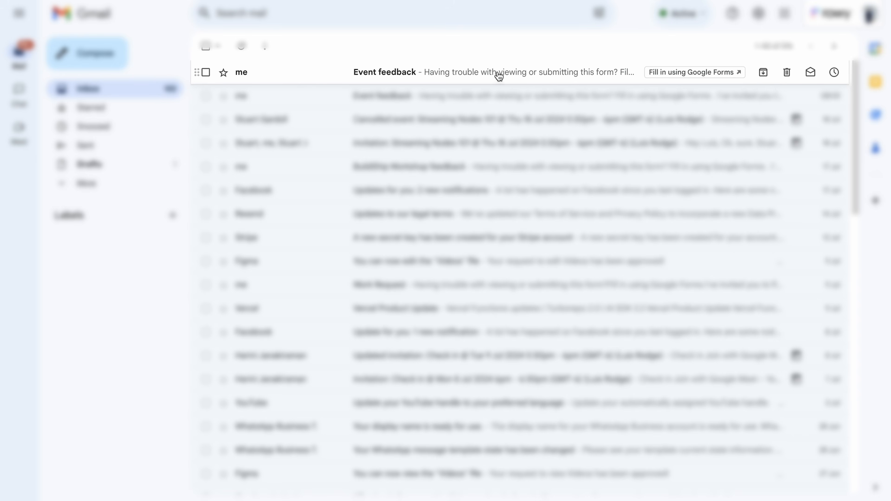
- In the Event feedback email, rate event satisfaction 1 and job relevance 2
left_click(461, 72)
scroll(639, 222, "down", 4)
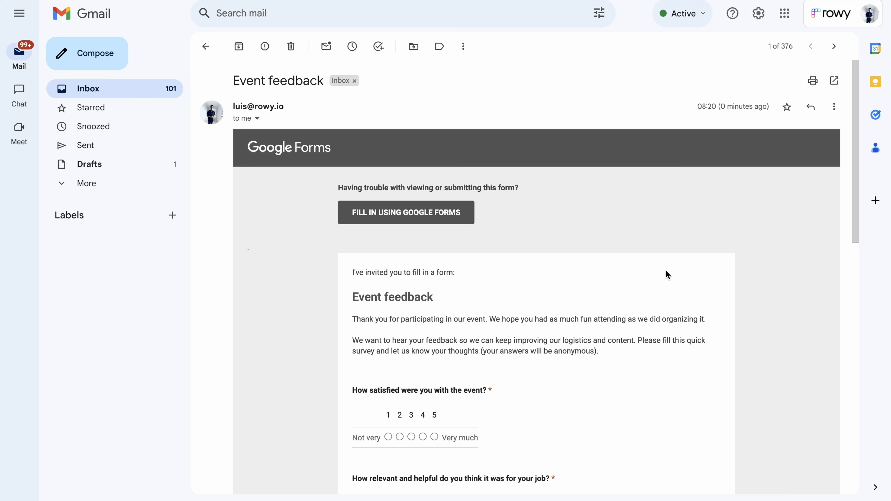
scroll(666, 271, "down", 6)
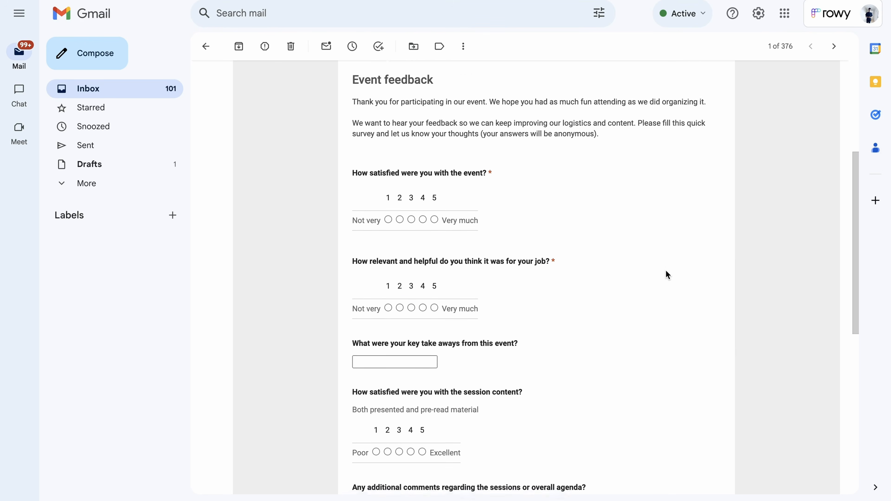
scroll(666, 271, "down", 1)
left_click(388, 172)
left_click(399, 258)
- Enter 'Boring' as takeaways, a respondent name and 'Not good' as feedback, then submit
scroll(398, 246, "down", 2)
left_click(400, 228)
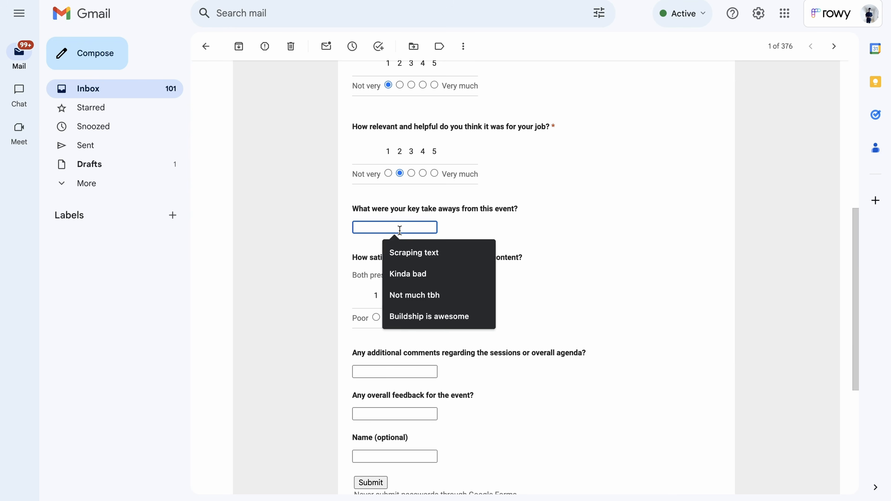
type("Boring")
left_click(388, 318)
scroll(387, 318, "down", 3)
left_click(394, 343)
type("Jon Doe")
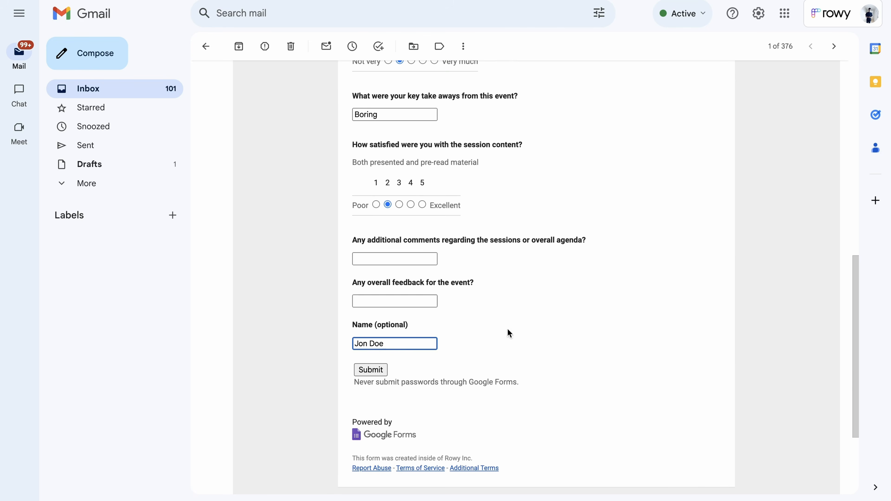
left_click(395, 301)
type("Not good")
left_click(370, 370)
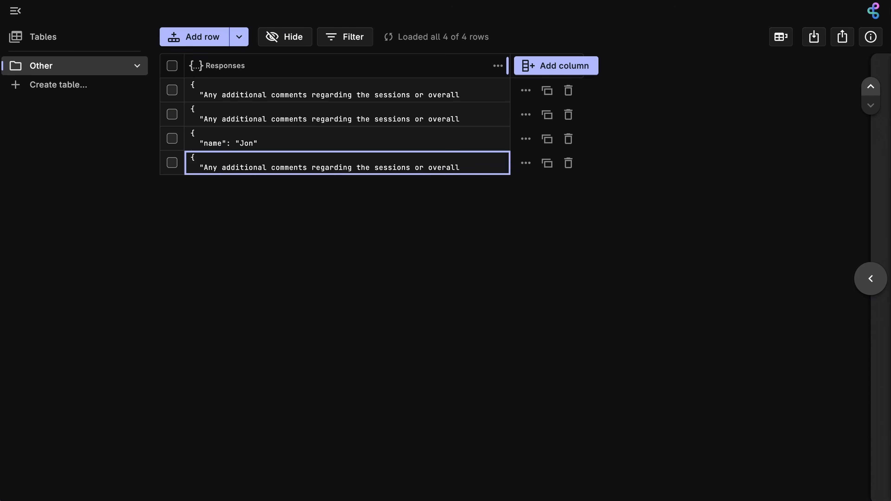
- Open the first stored response's JSON to confirm the newly recorded row
left_click(430, 90)
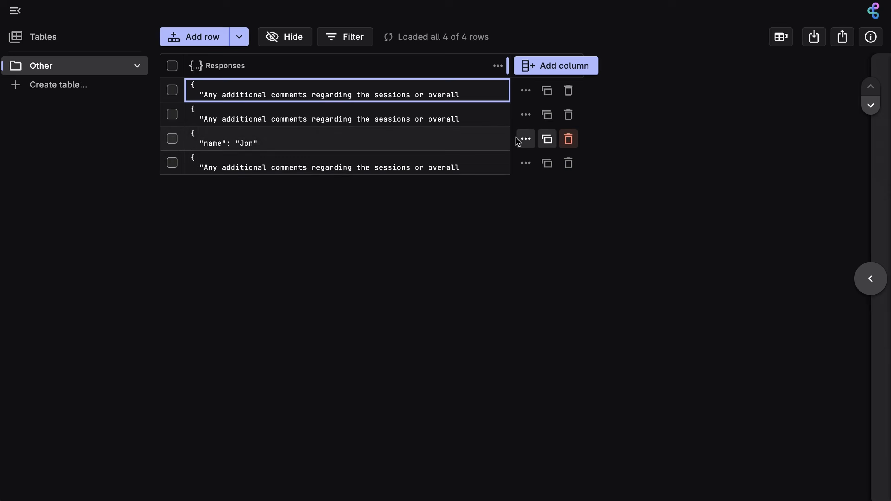
double_click(430, 88)
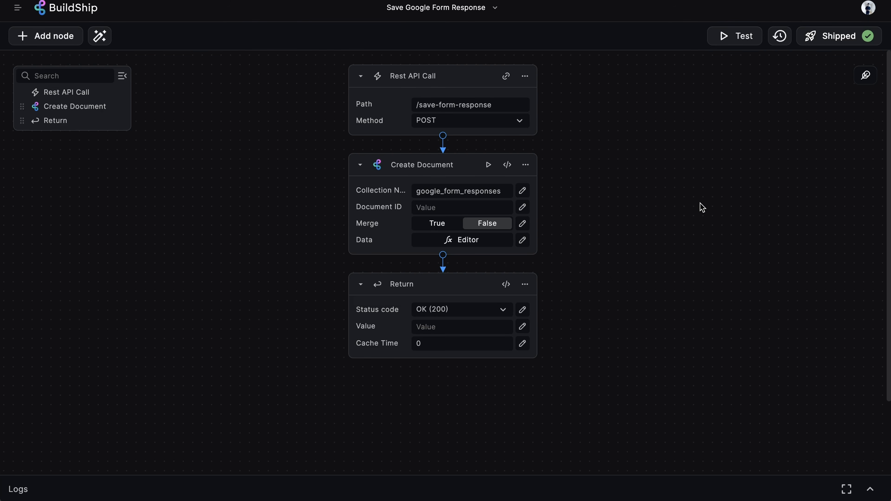
- Create a new flow named 'Chat with Google Form' under Google forms handler
left_click(17, 9)
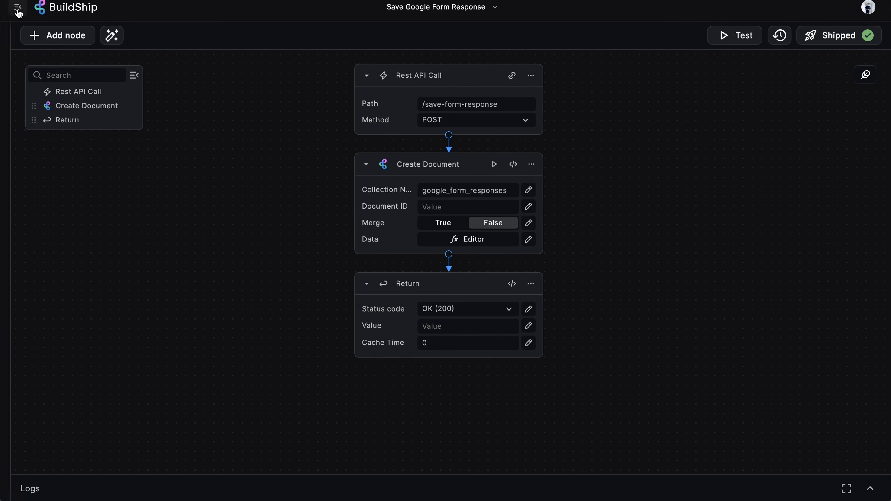
left_click(140, 112)
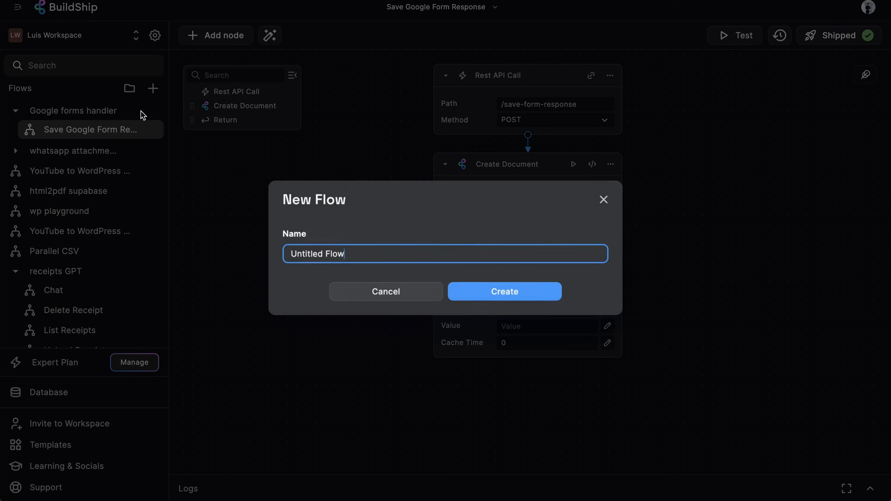
type("Chat with Google Form")
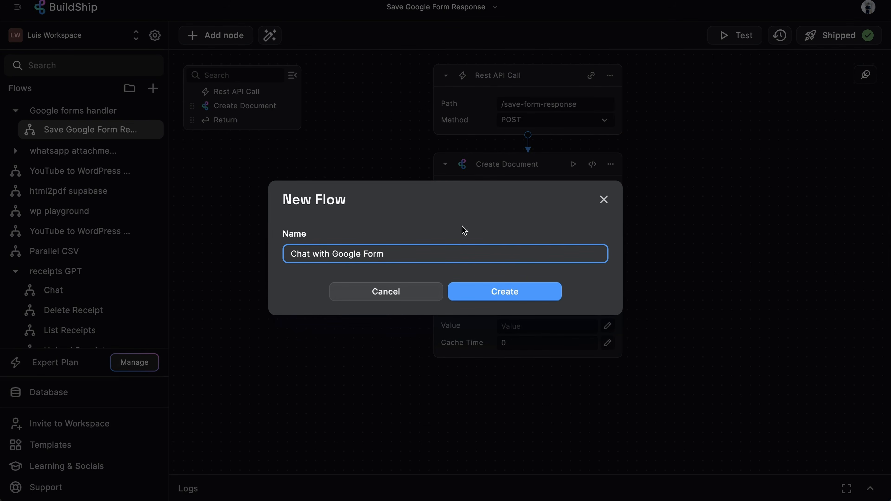
left_click(513, 291)
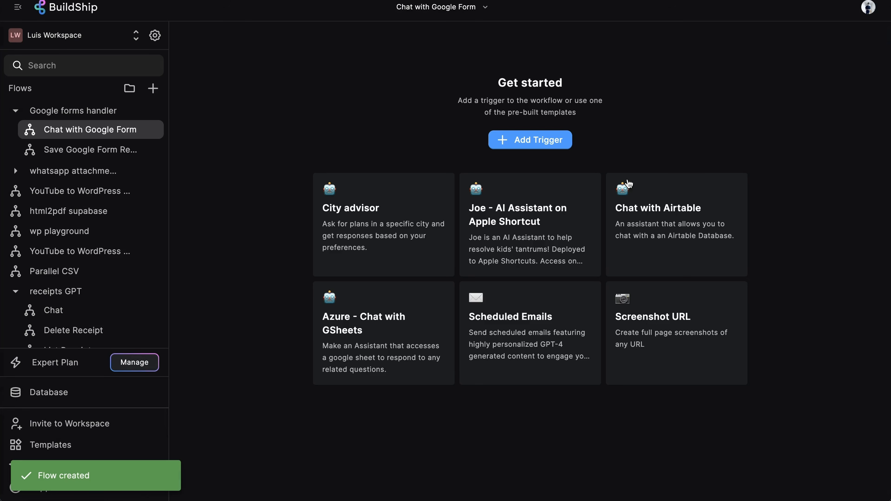
- Add a Rest API Call trigger with the path /chat-with-google-form
left_click(535, 143)
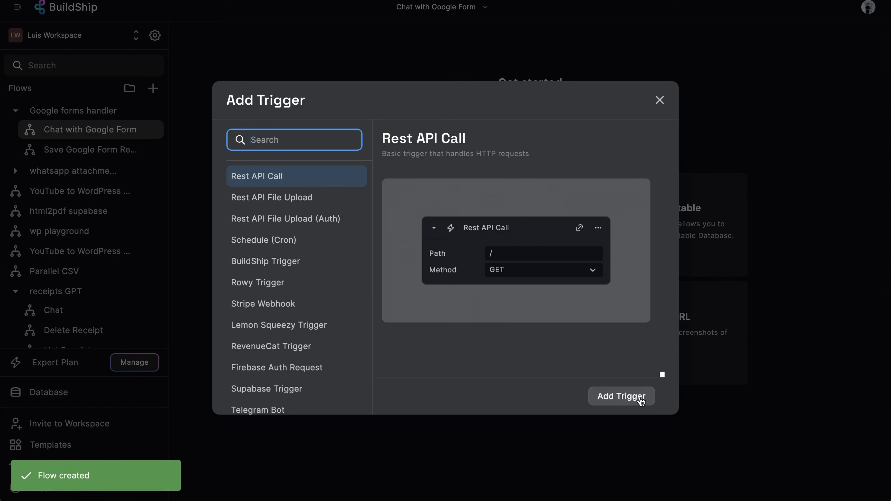
left_click(640, 400)
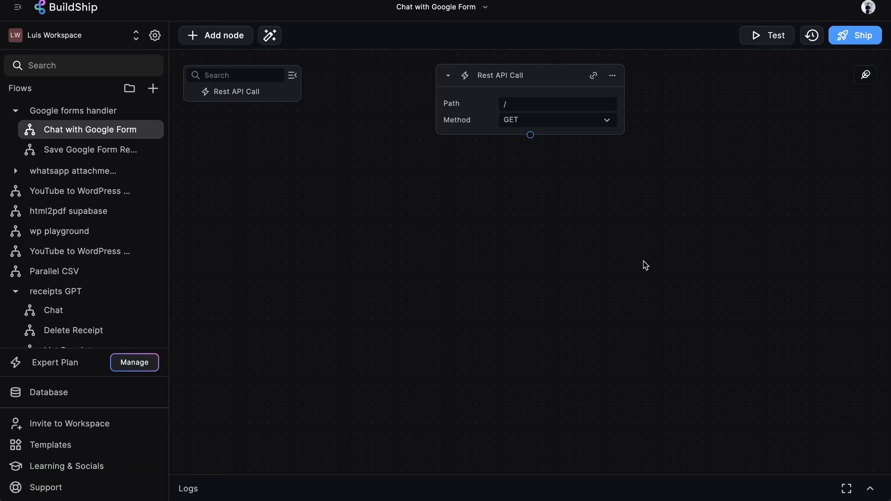
left_click(553, 107)
type("chat")
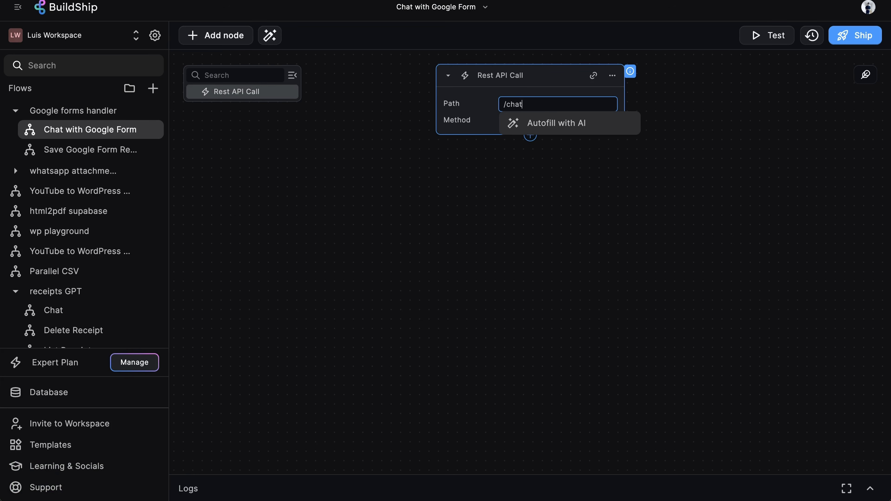
type("-with-google-form")
left_click(584, 177)
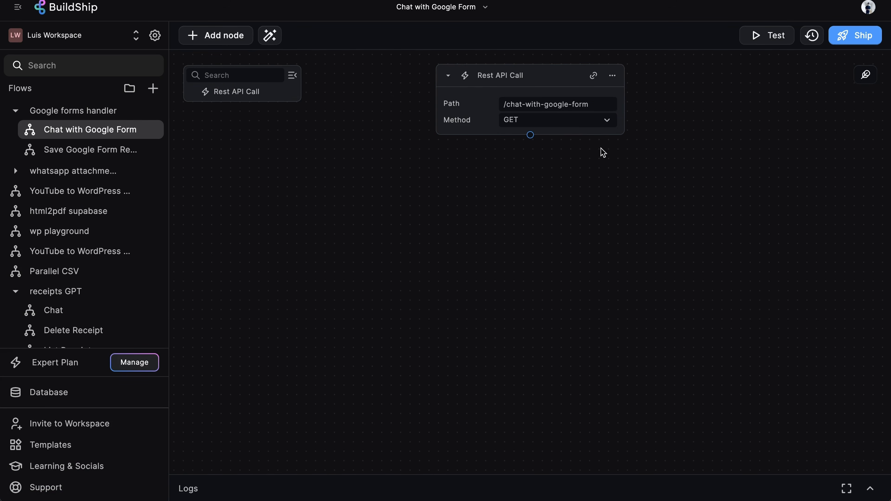
- Add an OpenAI Assistant node after the trigger with its API Key set to the stored OpenAI secret
left_click(530, 136)
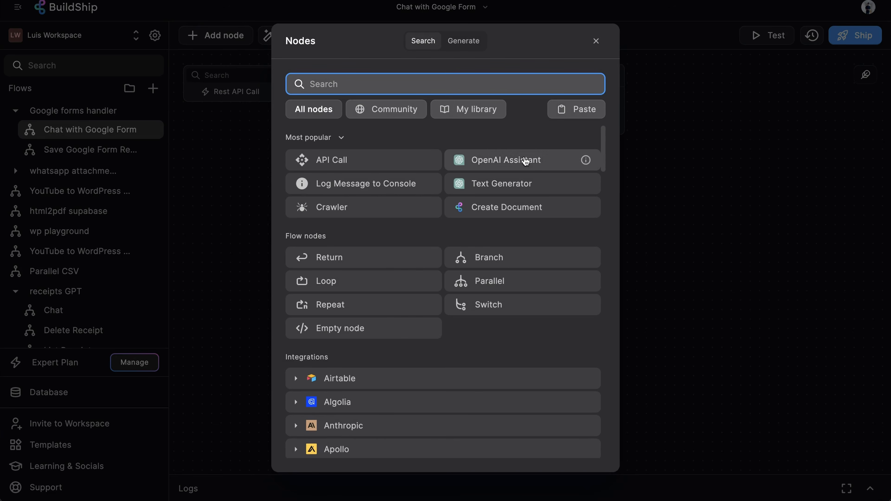
left_click(525, 161)
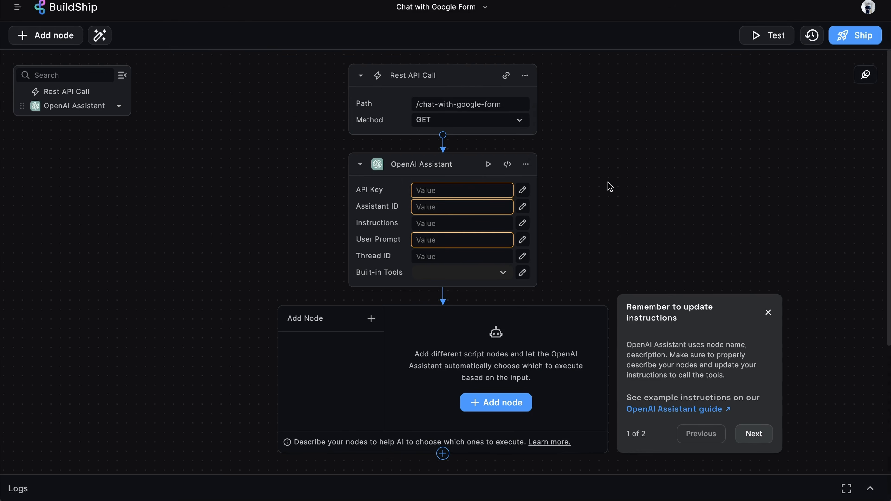
left_click(467, 190)
left_click(485, 210)
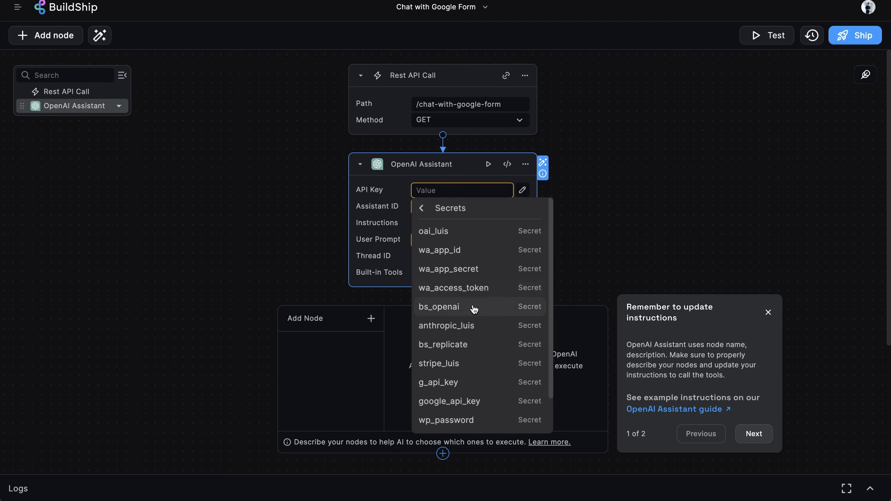
left_click(460, 229)
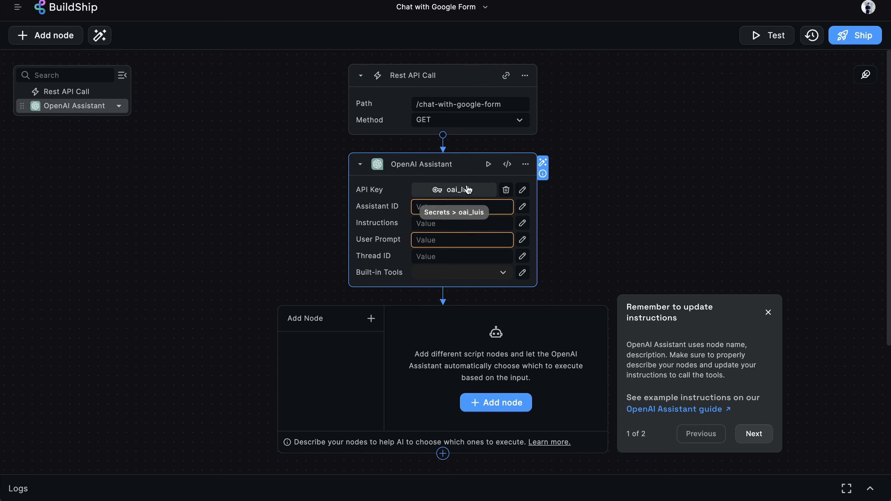
left_click(522, 189)
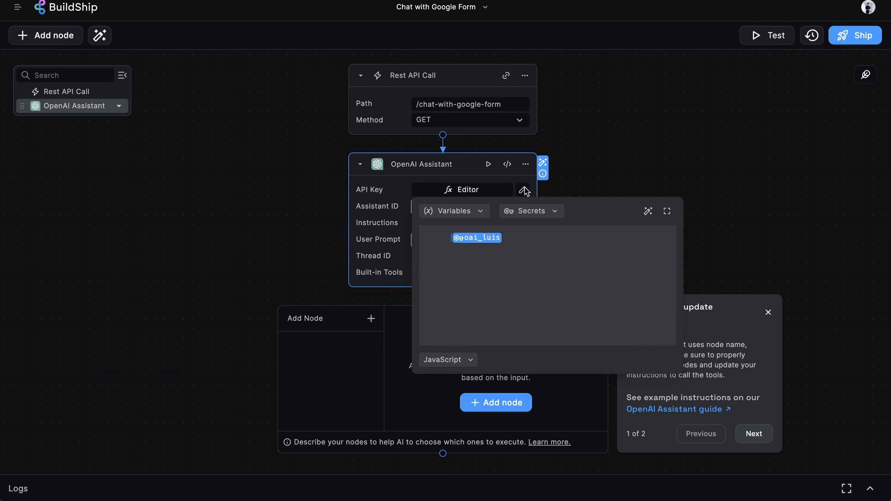
left_click(542, 210)
scroll(547, 403, "down", 1)
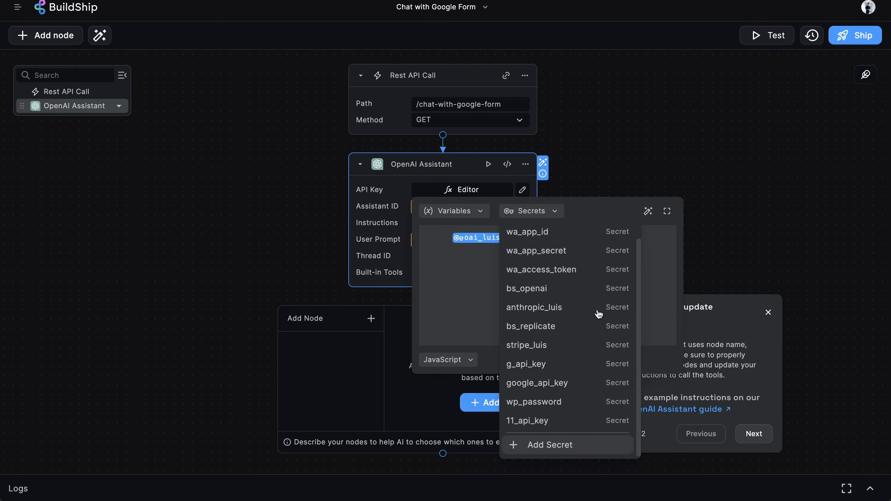
left_click(642, 126)
left_click(642, 125)
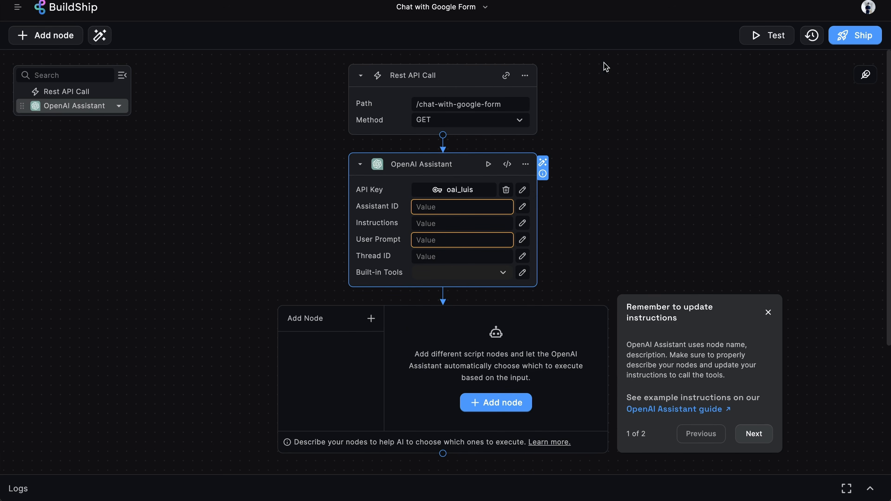
- Create a new OpenAI assistant named 'Google form feedback'
key("ctrl+Tab")
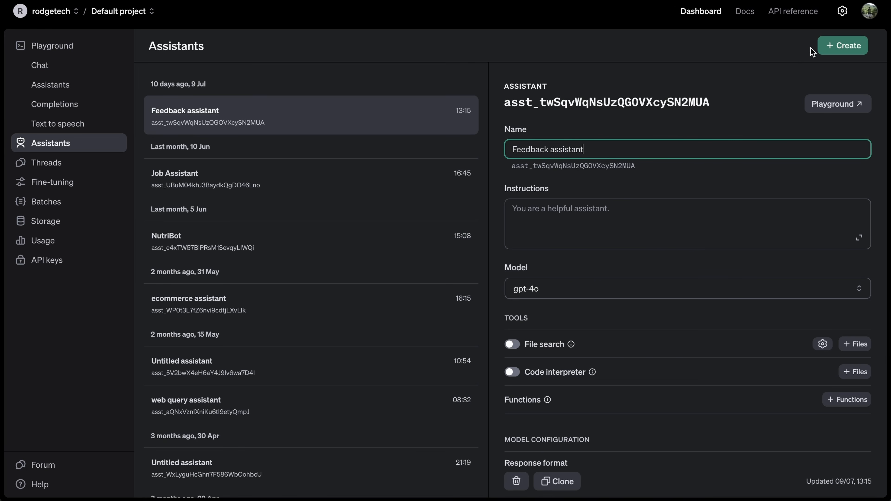
left_click(842, 45)
type("G")
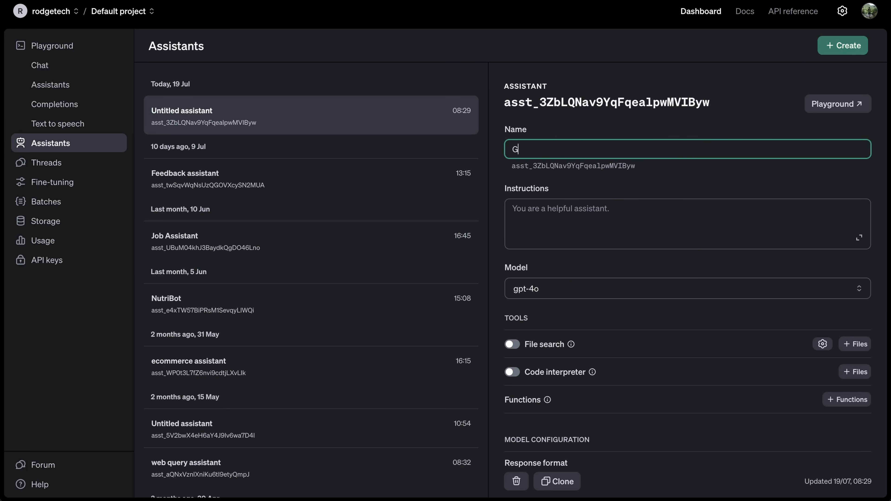
type("oogle form feedback")
left_click(632, 165)
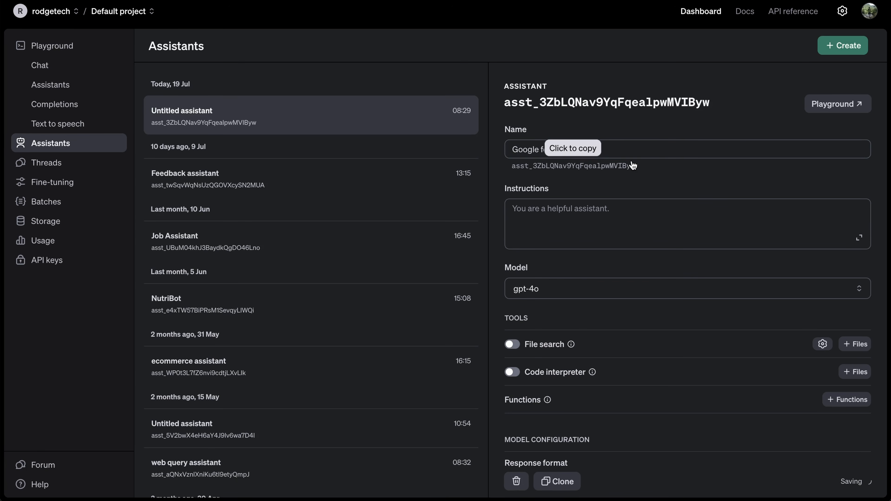
- Set the assistant's model to gpt-4o and copy its assistant ID
left_click(536, 280)
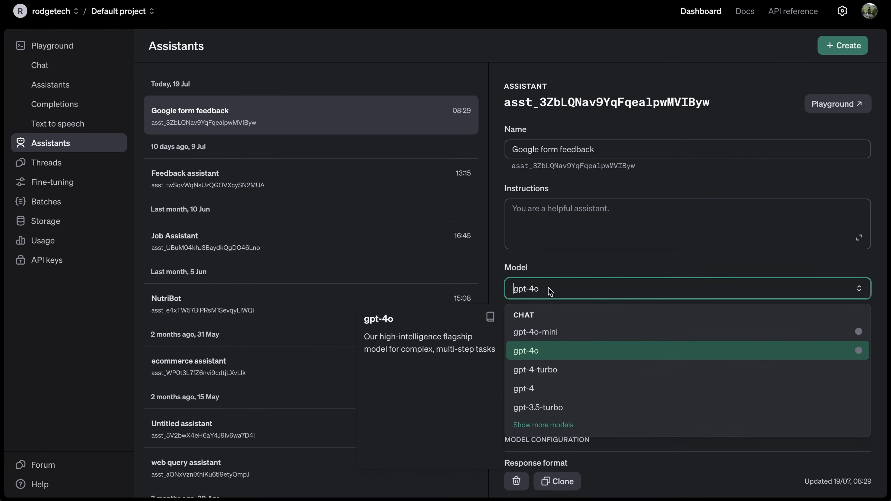
left_click(541, 351)
scroll(574, 316, "down", 2)
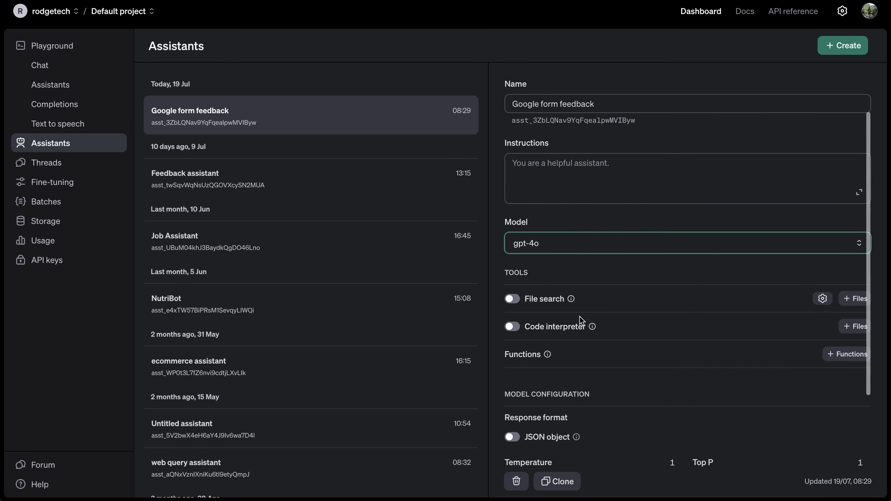
scroll(617, 228, "up", 2)
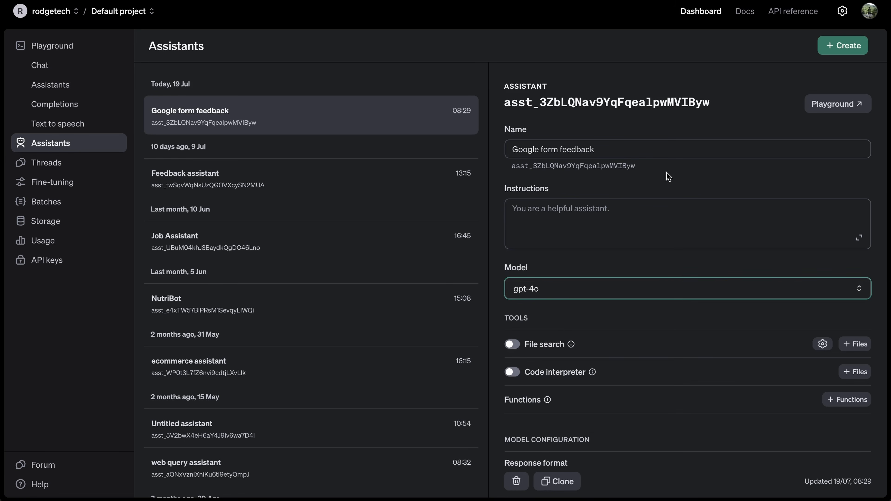
left_click(597, 167)
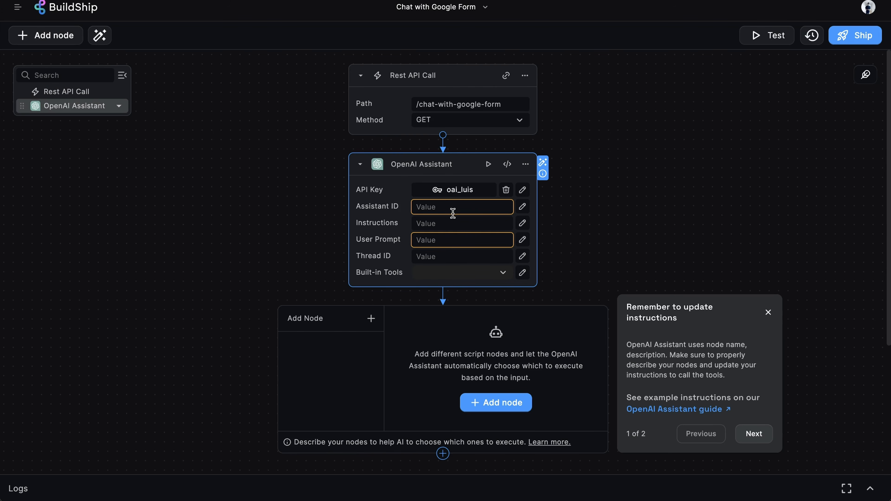
- Paste the copied OpenAI assistant ID into the Assistant ID field
left_click(452, 213)
key("super+v")
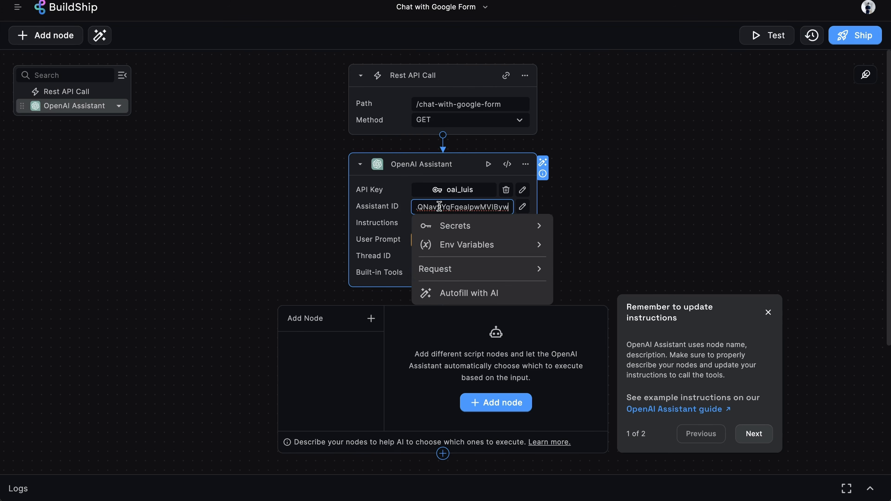
left_click(544, 217)
- Paste the prepared BuildShip feedback-assistant instructions into the Instructions editor
left_click(522, 223)
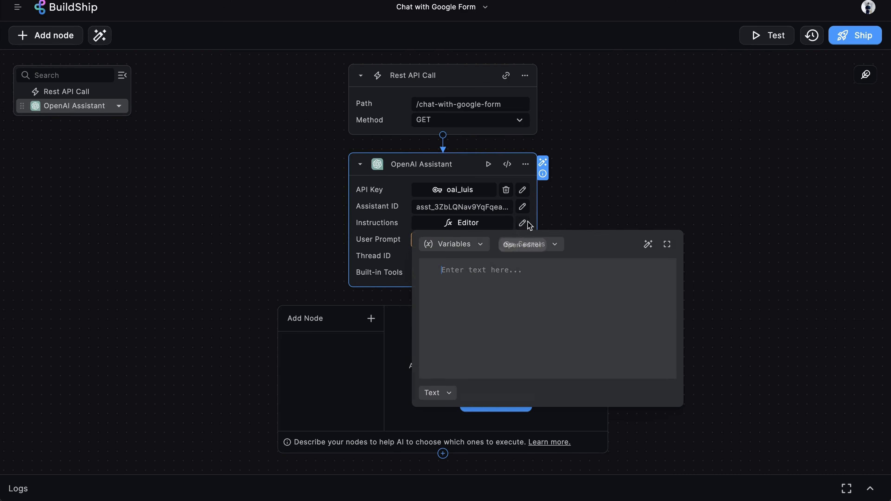
left_click(533, 297)
key("super+v")
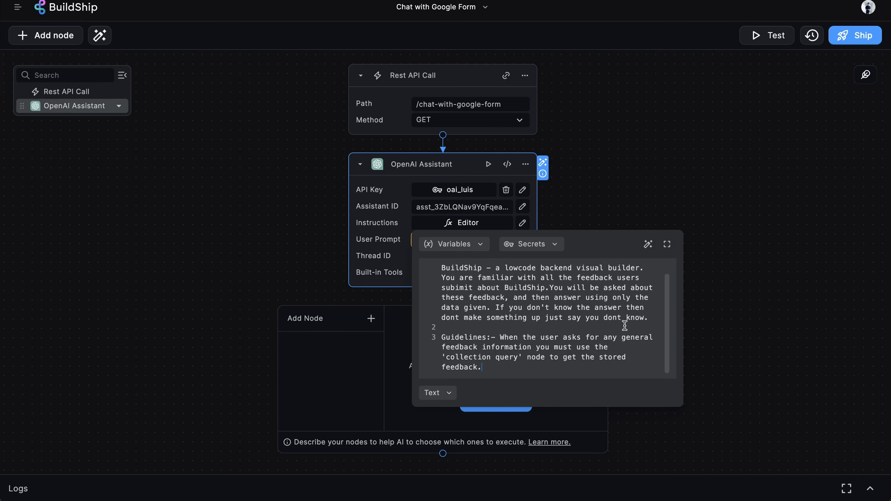
scroll(624, 326, "up", 1)
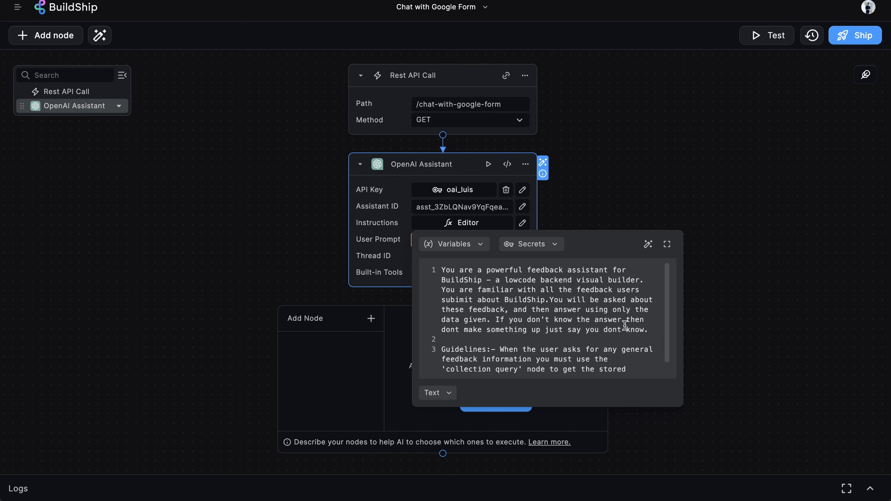
scroll(625, 326, "down", 1)
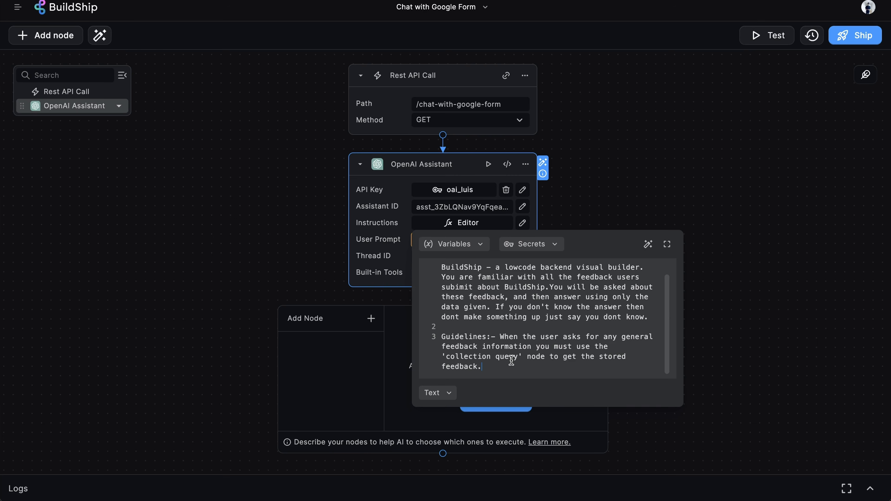
scroll(498, 316, "down", 1)
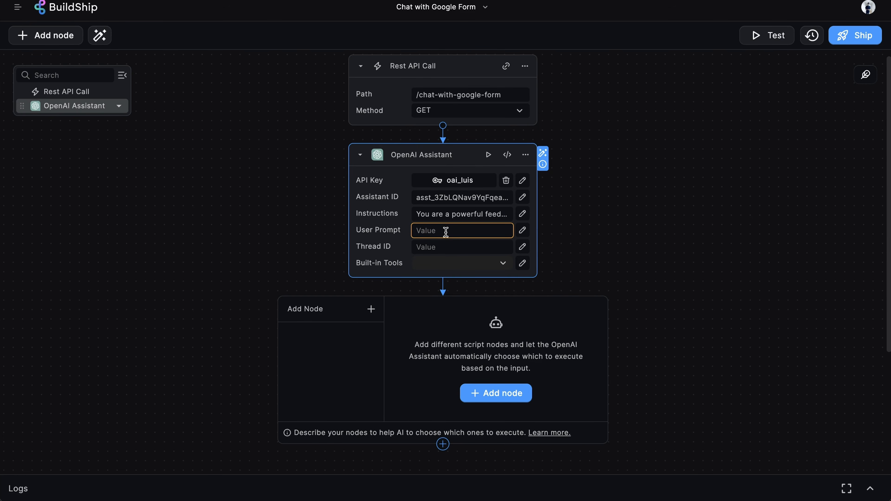
- Set the Assistant's User Prompt to the request Query expression with .message appended
left_click(461, 232)
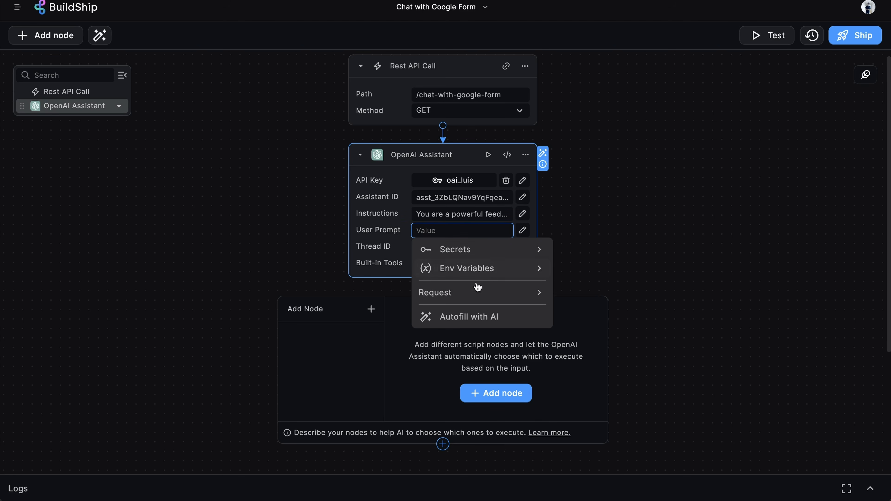
left_click(480, 293)
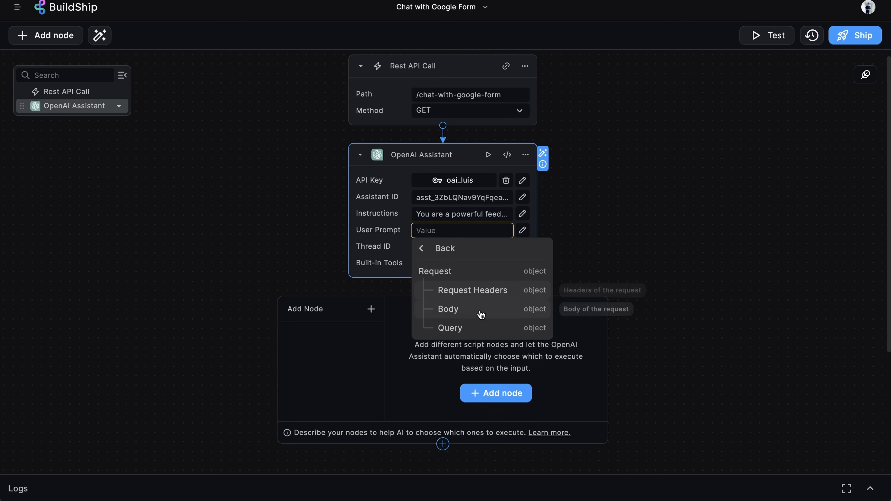
left_click(480, 330)
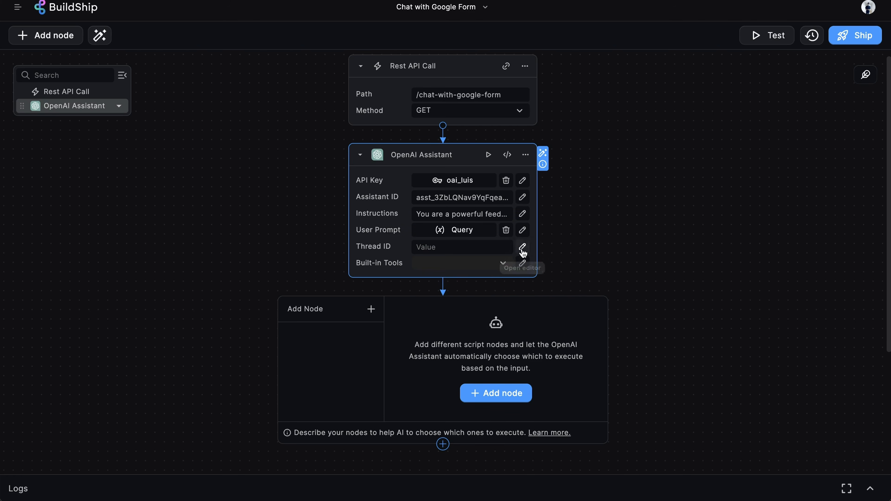
left_click(522, 230)
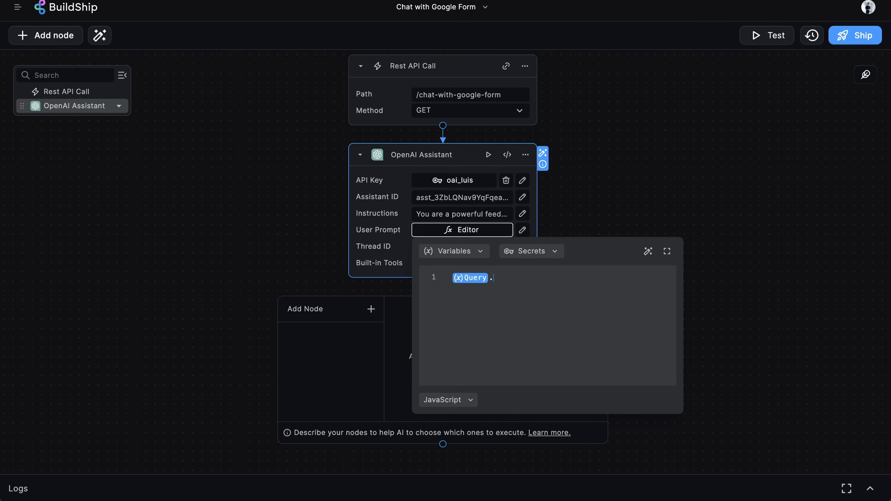
type(".message")
left_click(641, 176)
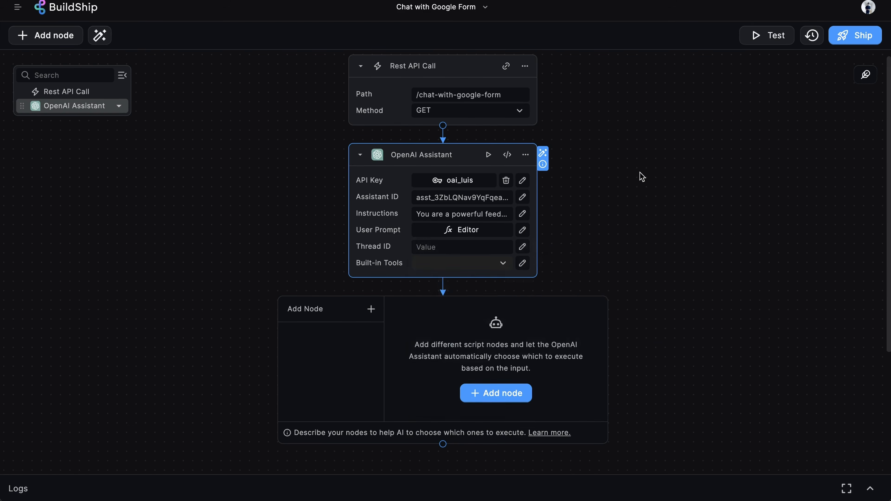
scroll(642, 176, "down", 3)
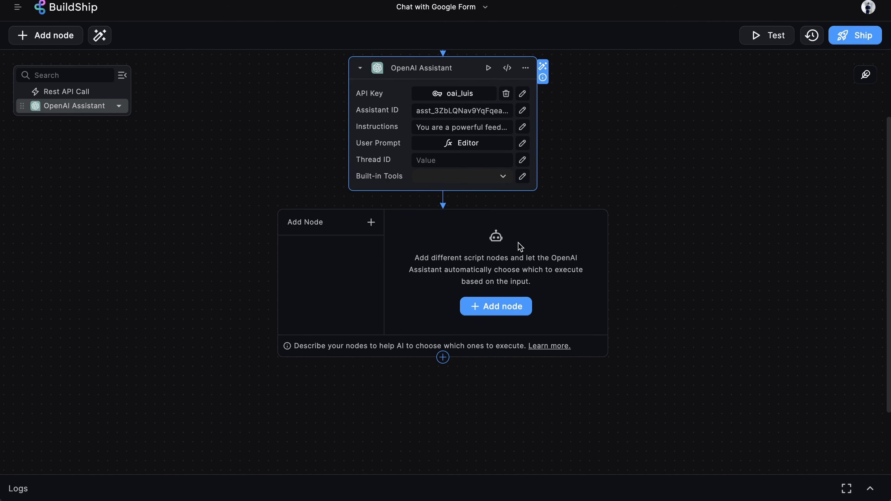
- Add a BuildShip Database Collection Query tool node inside the OpenAI Assistant, found by searching 'collection'
left_click(505, 306)
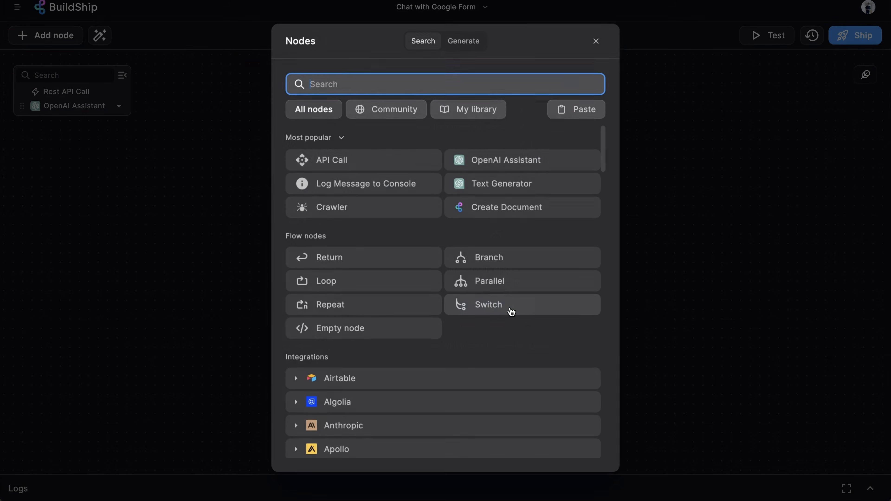
type("collection")
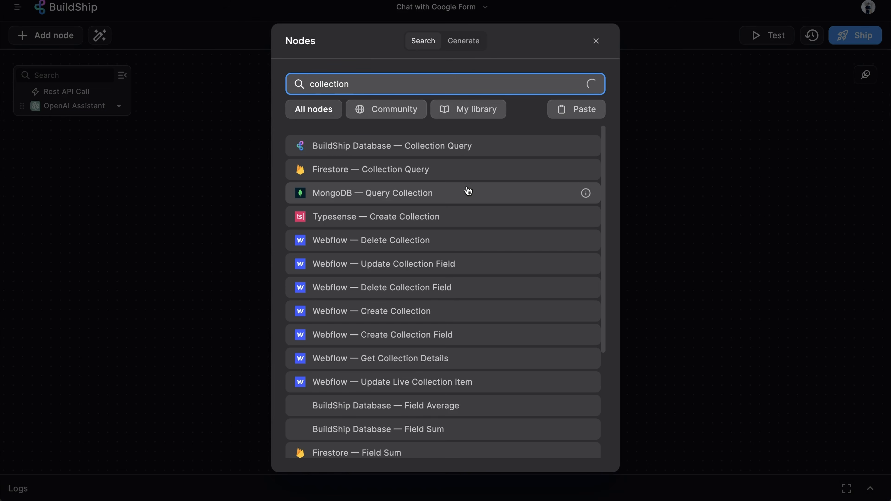
left_click(430, 146)
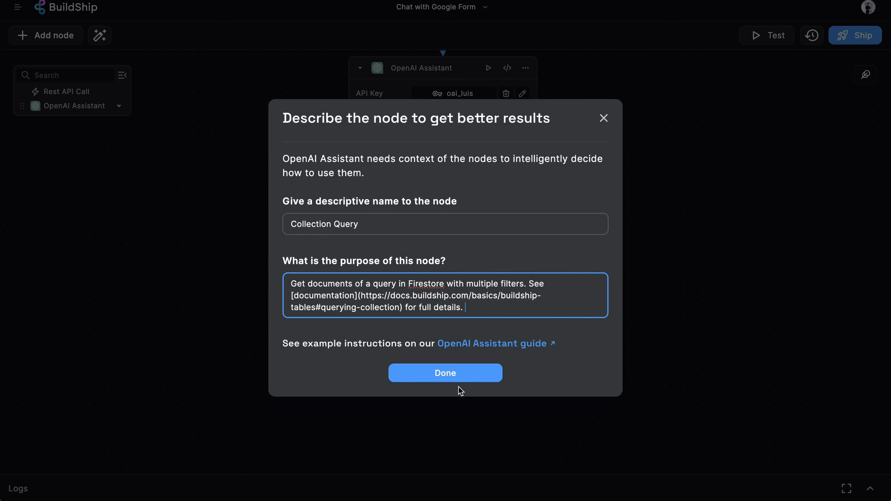
left_click(453, 377)
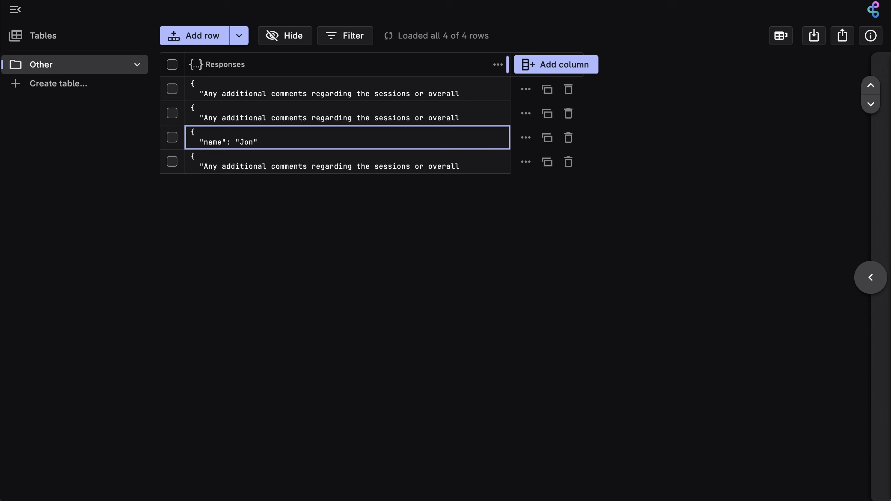
- Paste a response's document path into the Collection field, trimmed to google_form_responses
left_click(355, 96)
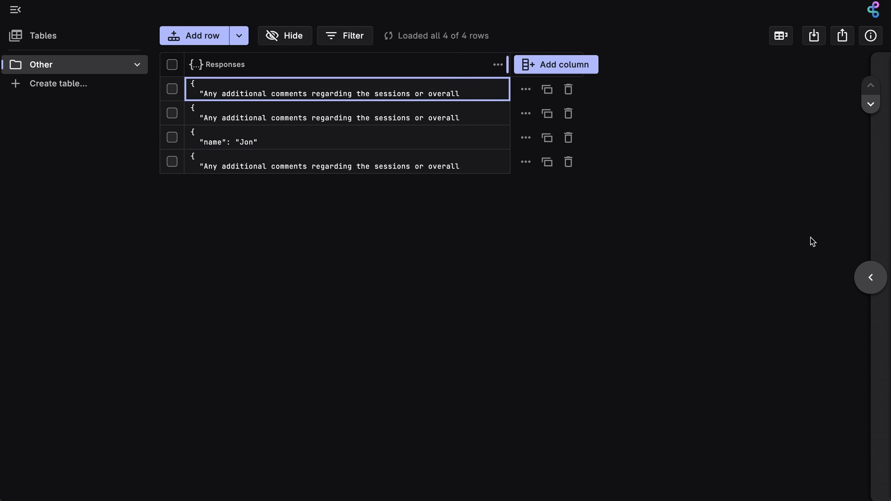
left_click(870, 277)
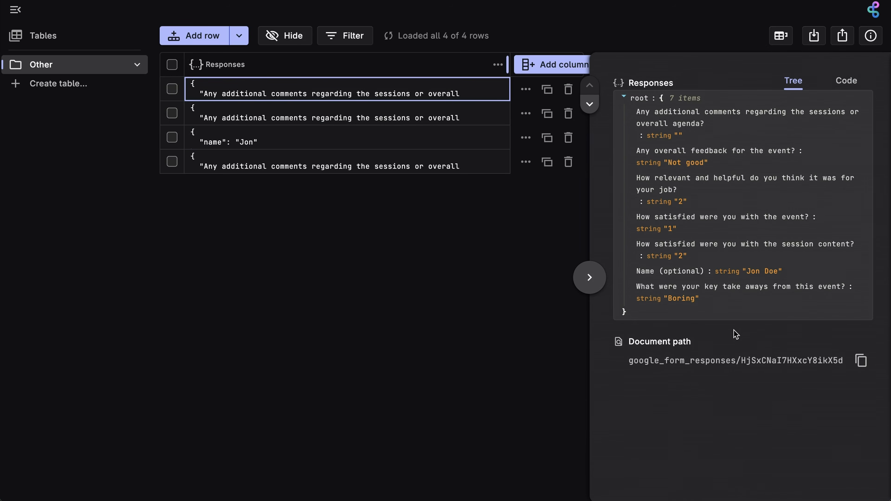
triple_click(734, 361)
left_click(861, 360)
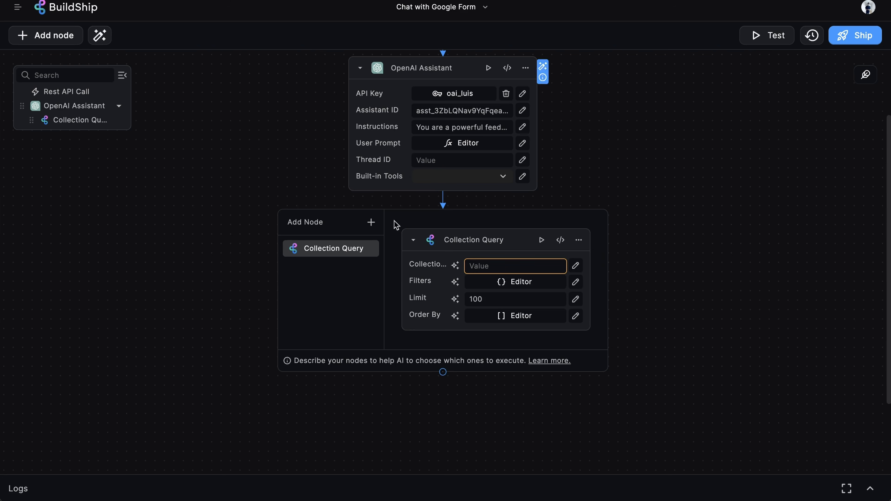
left_click(484, 265)
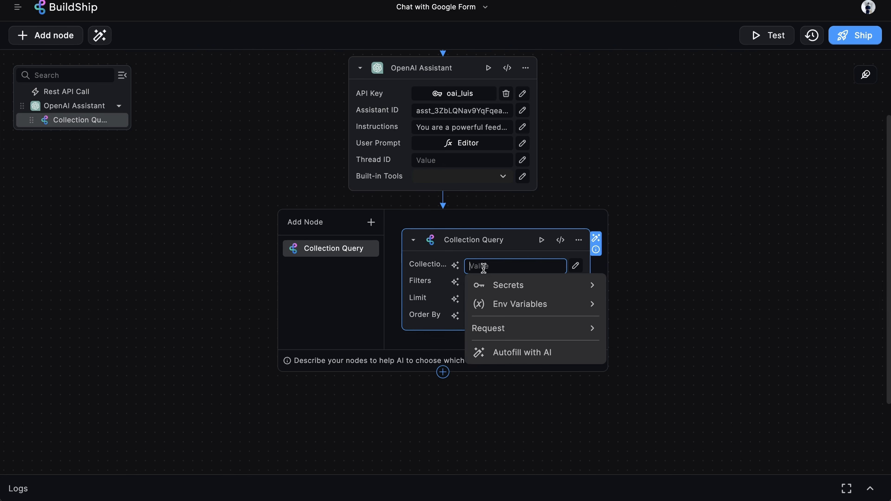
key("ctrl+v")
key("BackSpace")
key("BackSpace")
key("BackSpace")
key("BackSpace")
key("BackSpace")
key("BackSpace")
key("BackSpace")
key("BackSpace")
key("BackSpace")
key("BackSpace")
key("BackSpace")
key("BackSpace")
key("BackSpace")
key("BackSpace")
key("BackSpace")
key("BackSpace")
key("BackSpace")
key("BackSpace")
key("BackSpace")
key("BackSpace")
key("BackSpace")
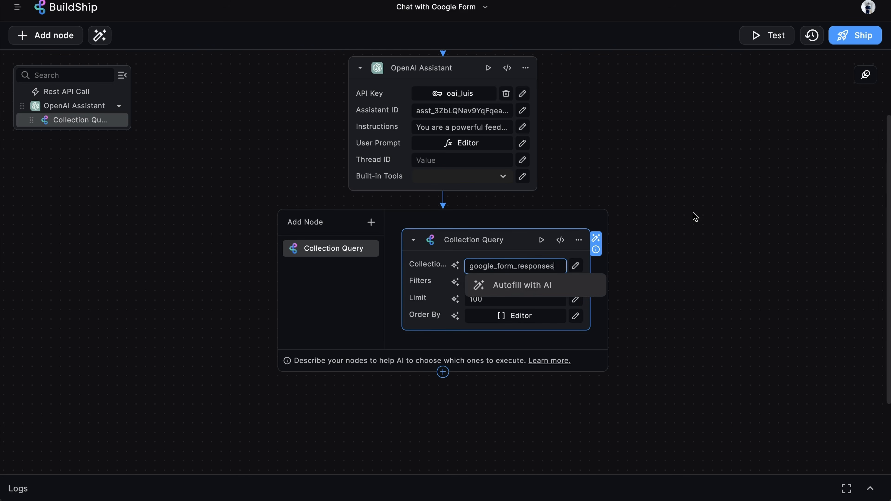
left_click(692, 213)
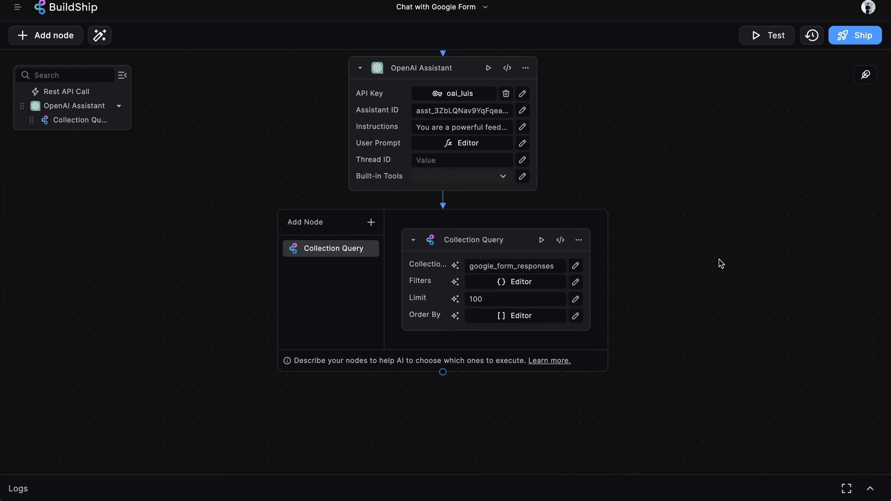
scroll(726, 308, "down", 3)
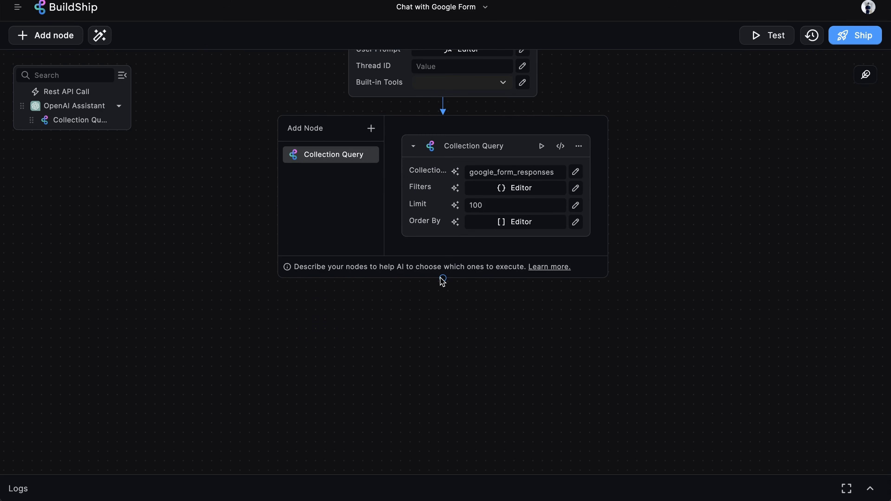
left_click(443, 279)
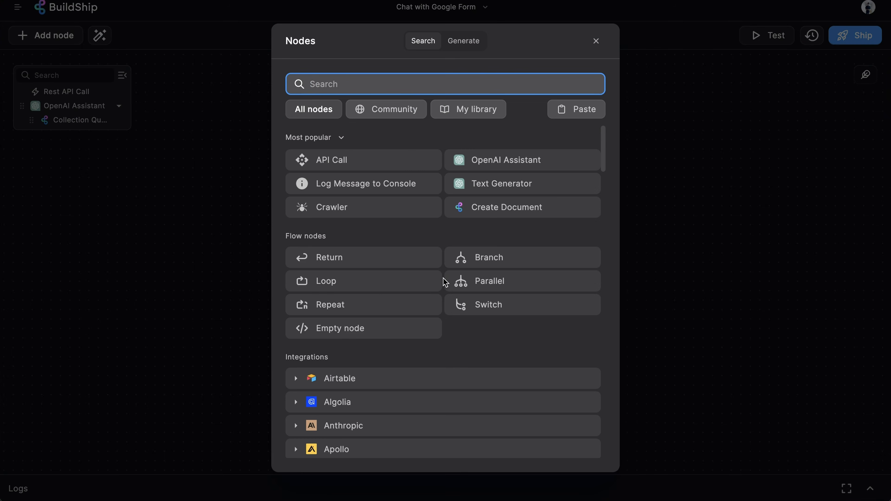
left_click(370, 256)
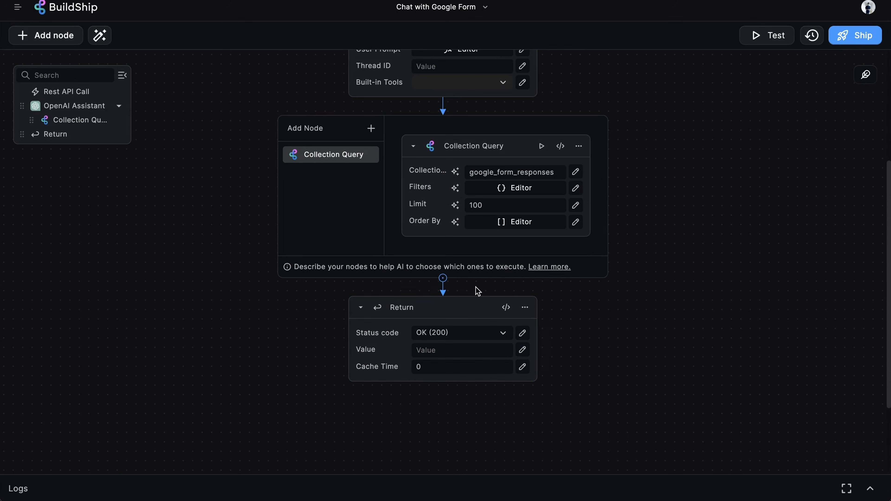
left_click(471, 349)
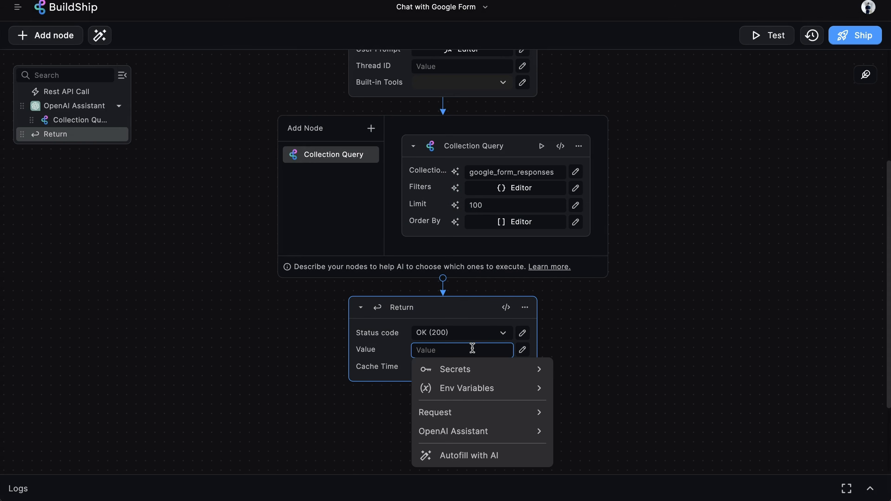
left_click(485, 430)
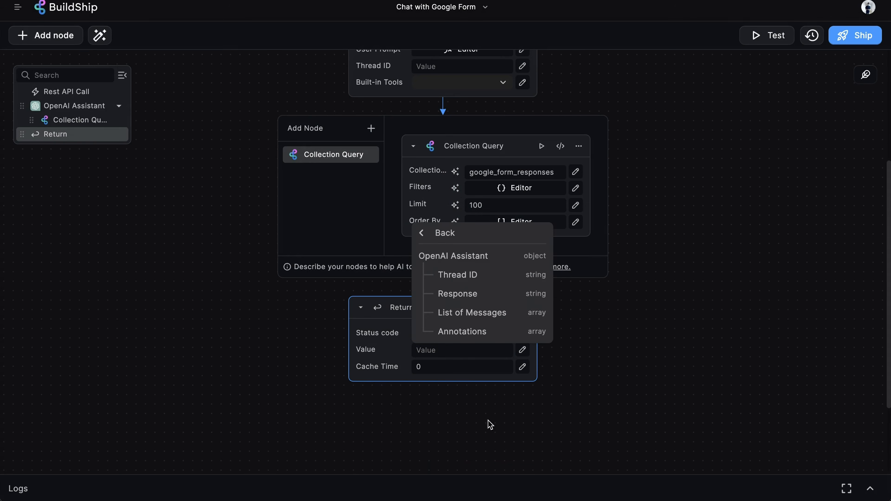
left_click(509, 294)
left_click(664, 325)
scroll(639, 120, "up", 5)
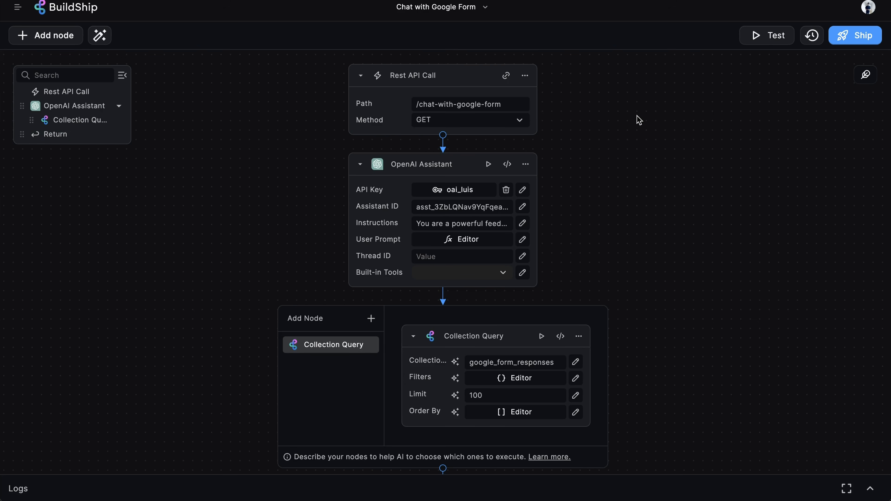
- Add the test query parameter message with the value 'Do we have any negative feedback?'
left_click(772, 38)
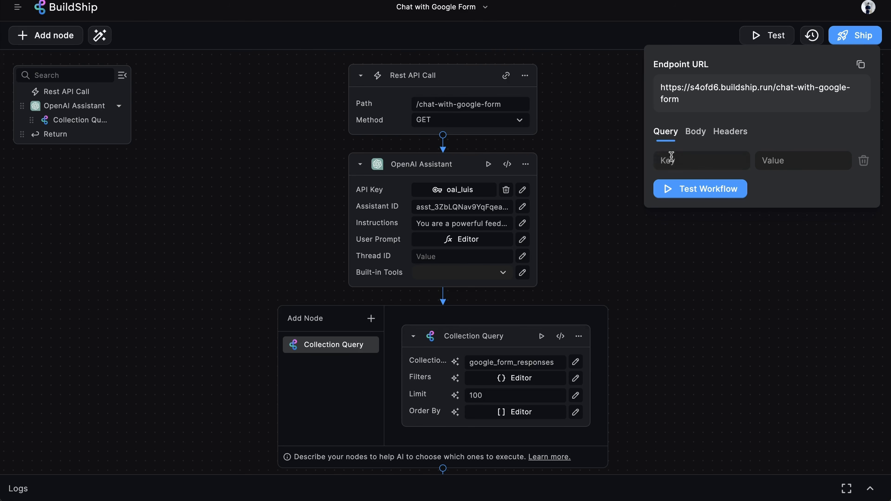
left_click(687, 163)
type("message")
left_click(789, 158)
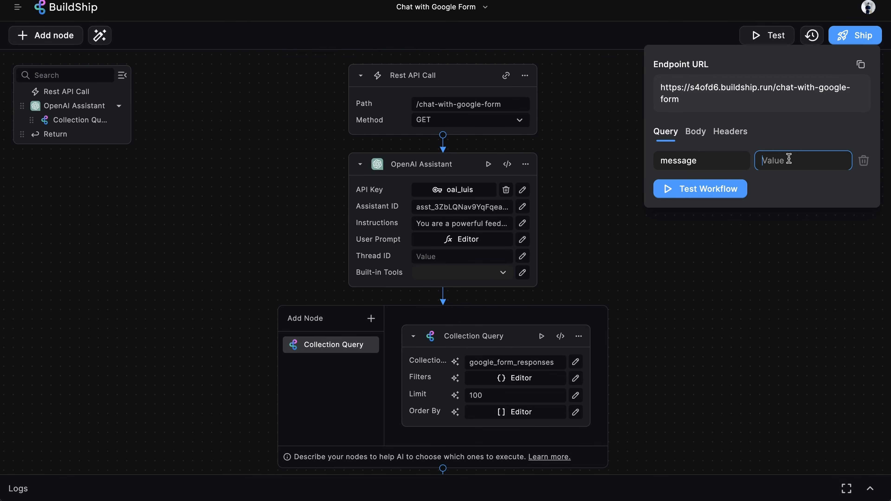
type("Do we have")
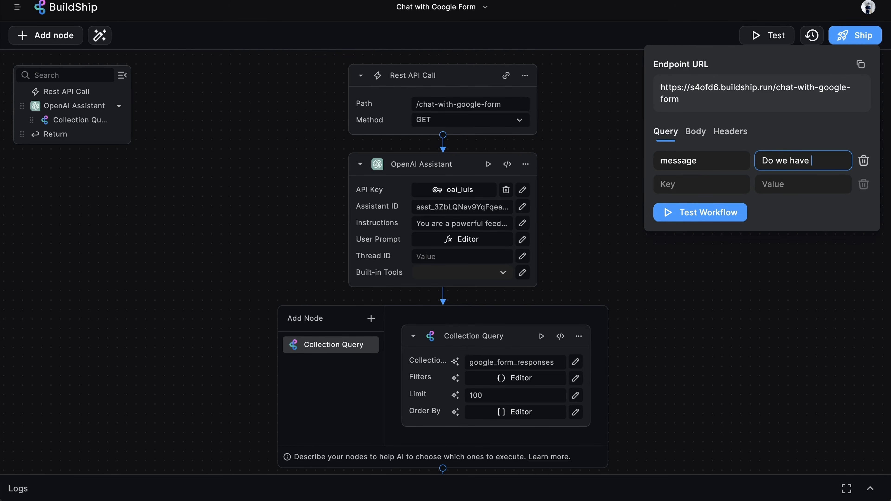
type(" any negat")
type("ive feed")
type("bac")
type("k?")
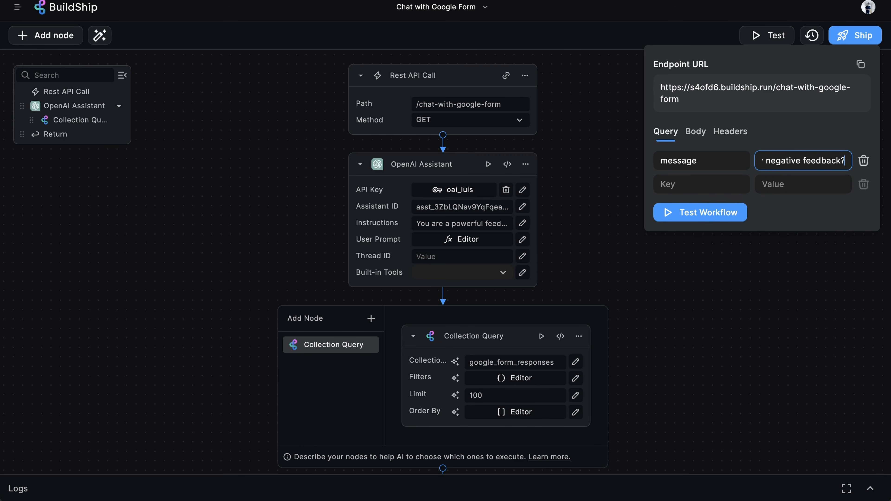
- Run the workflow test and inspect the 400 invalid-schema orderBy error
left_click(737, 214)
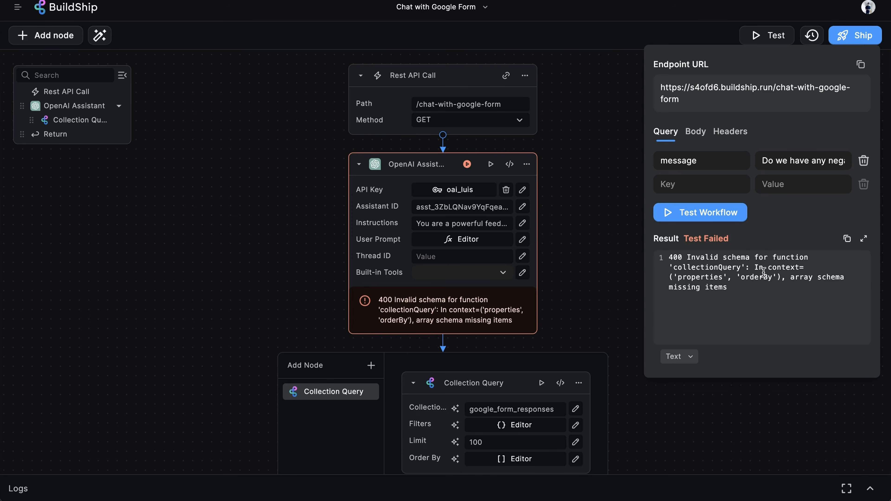
double_click(758, 277)
left_click(763, 408)
- Have Modify with AI apply 'Remove the Order By Input' to the Collection Query node
scroll(763, 410, "down", 5)
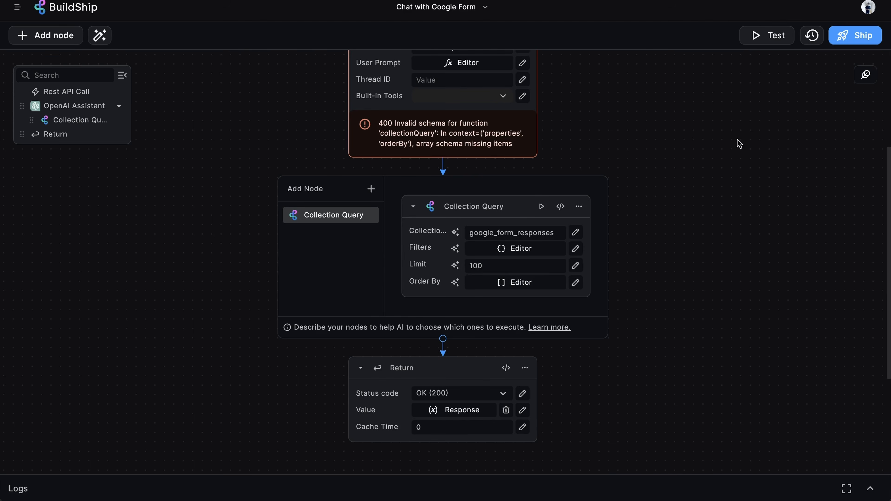
mouse_move(440, 288)
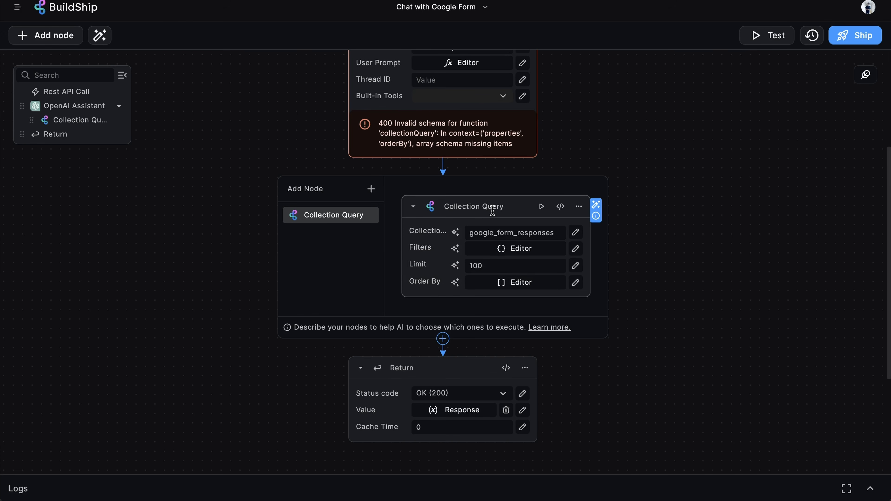
mouse_move(491, 208)
left_click(596, 206)
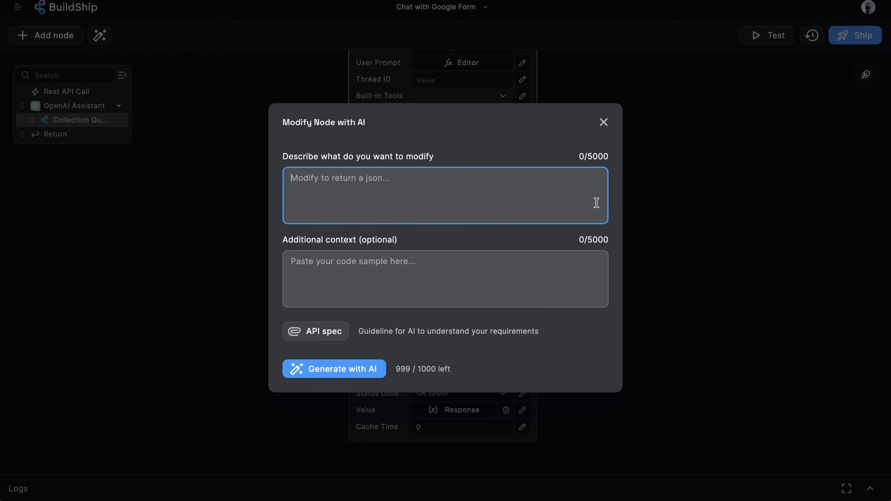
type("R")
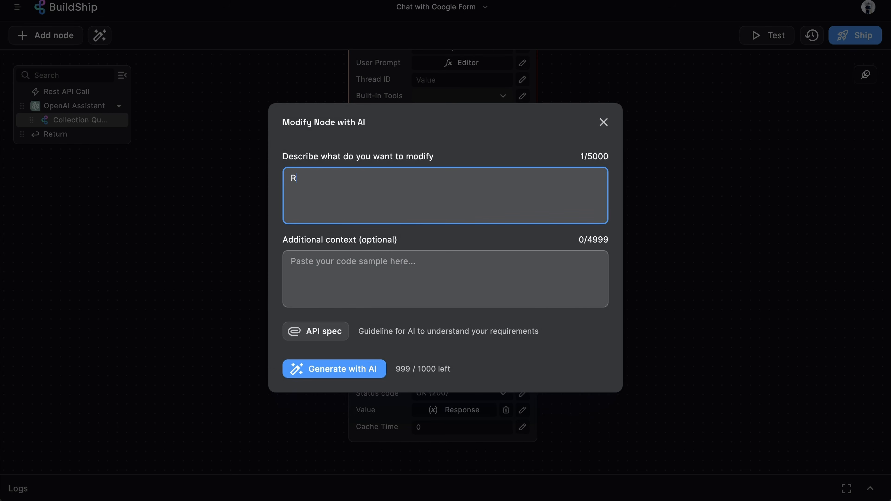
type("emove the Order")
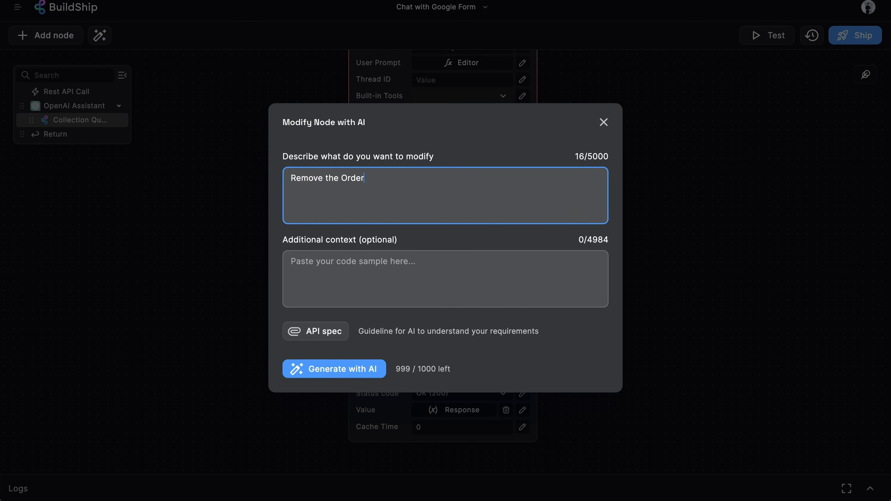
type(" By Input")
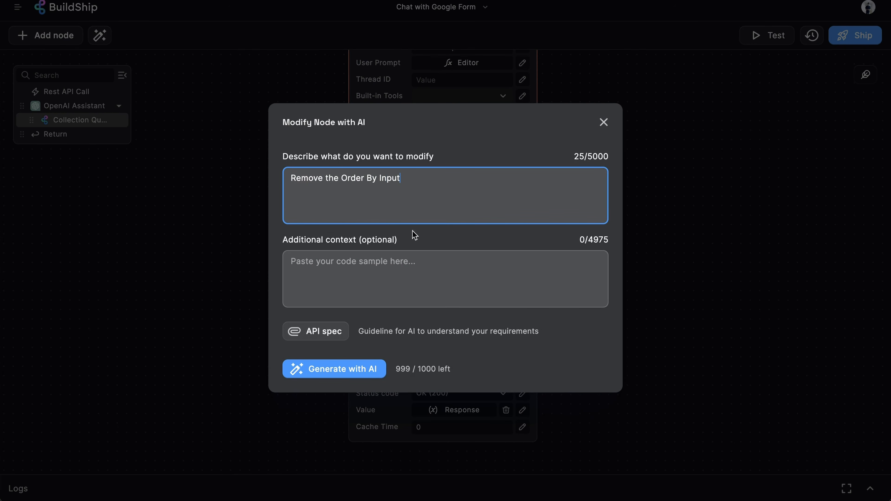
left_click(295, 372)
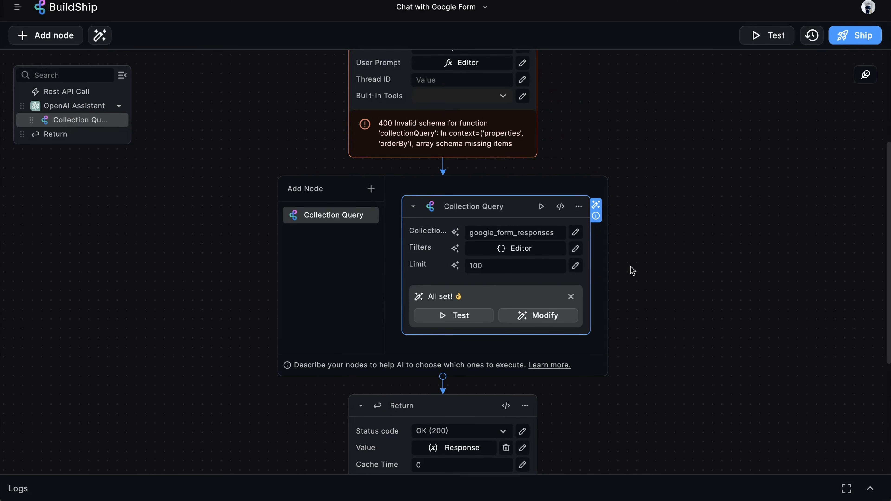
left_click(571, 296)
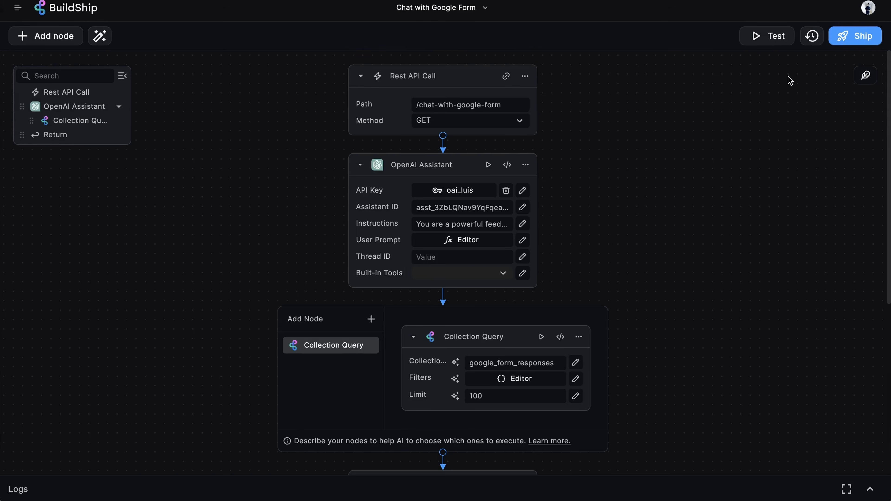
- Rerun the workflow test and close its results
left_click(770, 37)
left_click(696, 214)
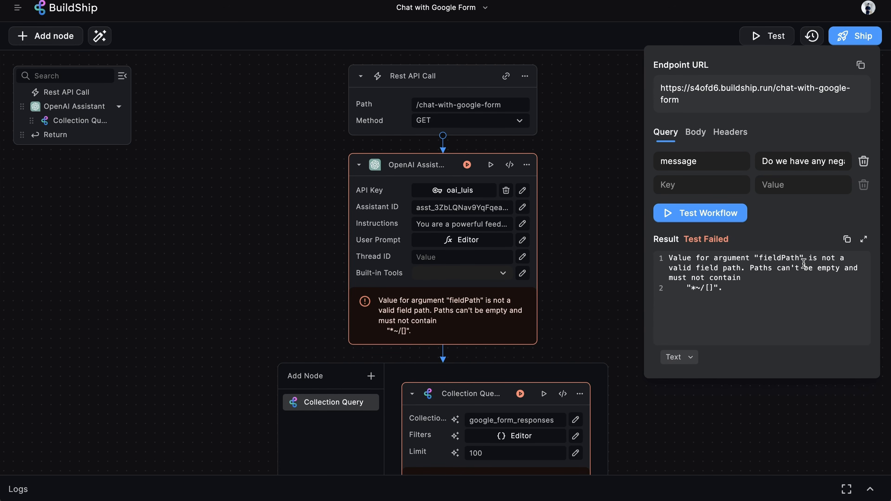
left_click(607, 282)
scroll(672, 304, "down", 5)
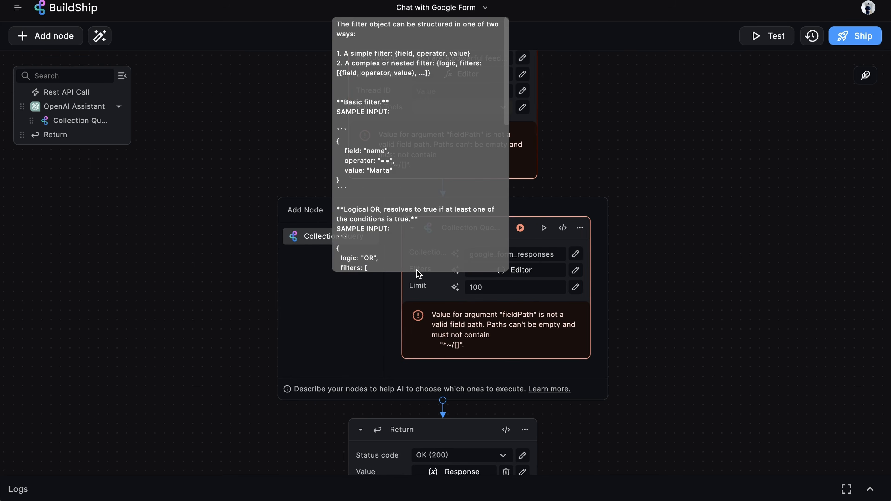
- Empty the Collection Query node's Filters down to a bare {} object
left_click(533, 271)
left_click(519, 274)
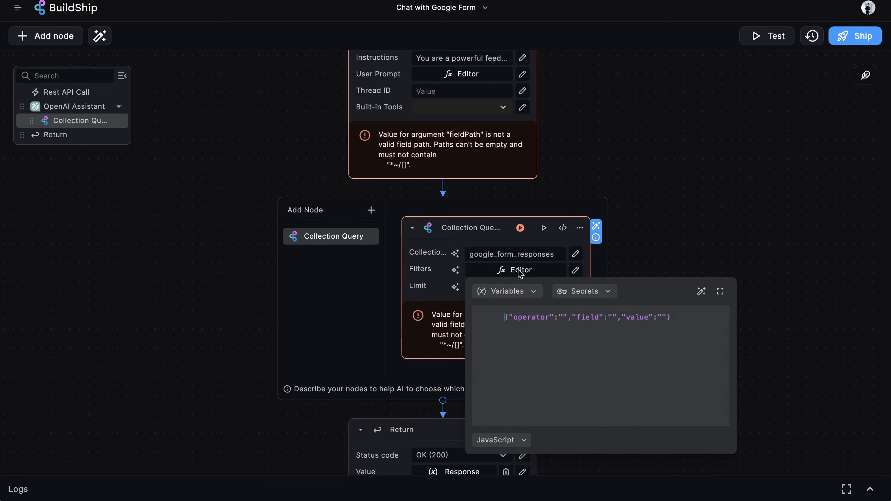
left_click(596, 376)
left_click_drag(666, 317, 506, 317)
key("BackSpace")
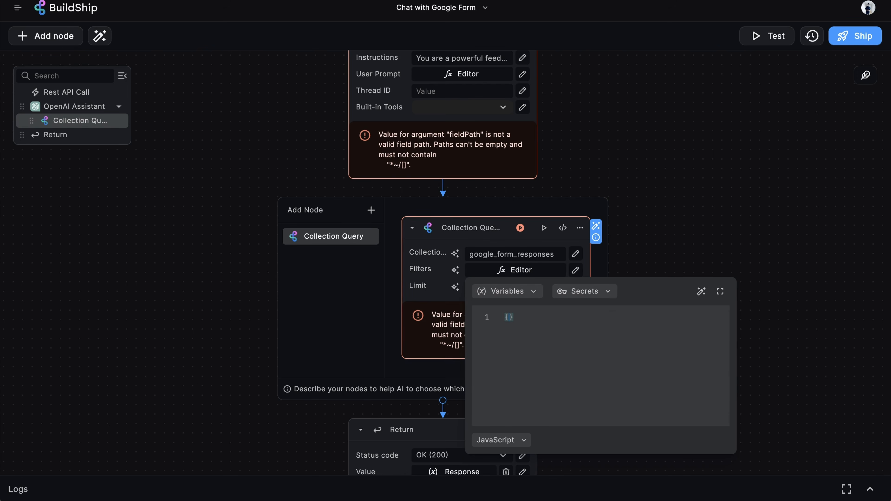
left_click(679, 190)
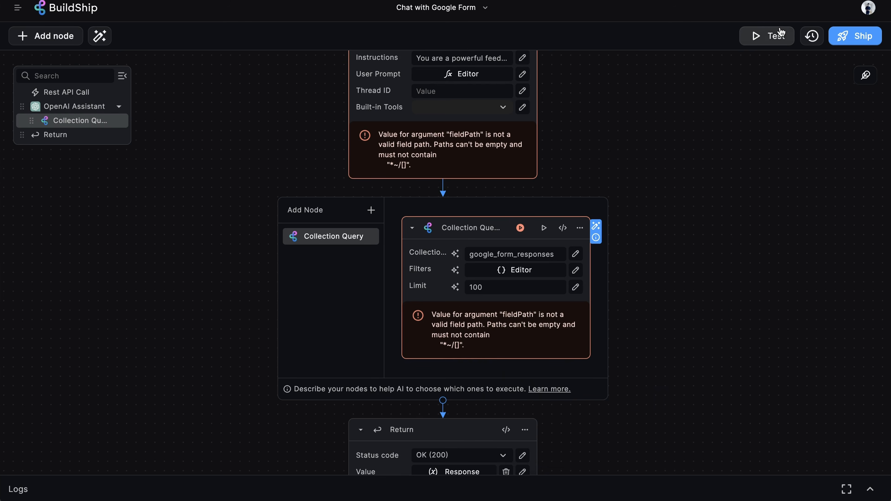
left_click(766, 35)
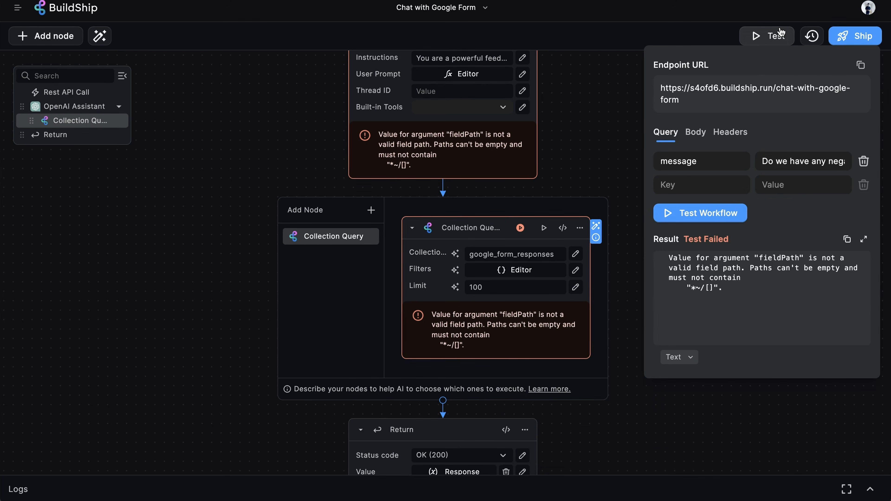
- Rerun the test and review the OK (200) answer listing feedback like 'Not good' and 'Boring'
left_click(720, 210)
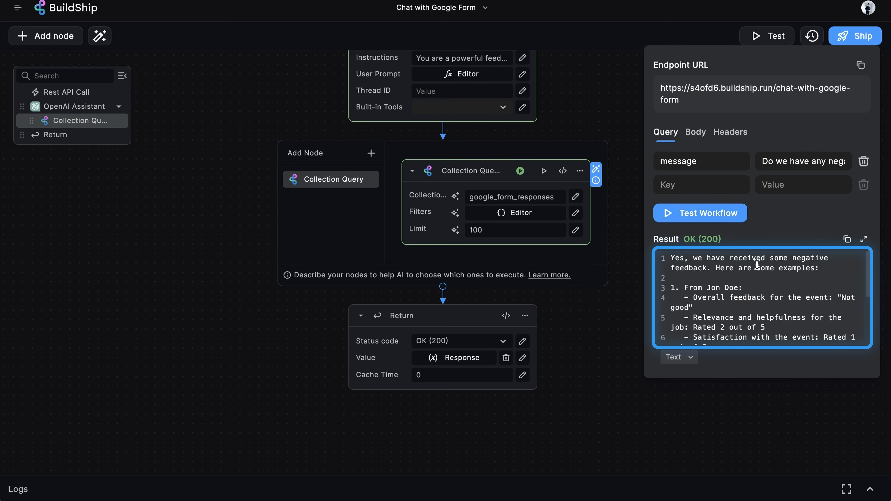
scroll(757, 264, "down", 1)
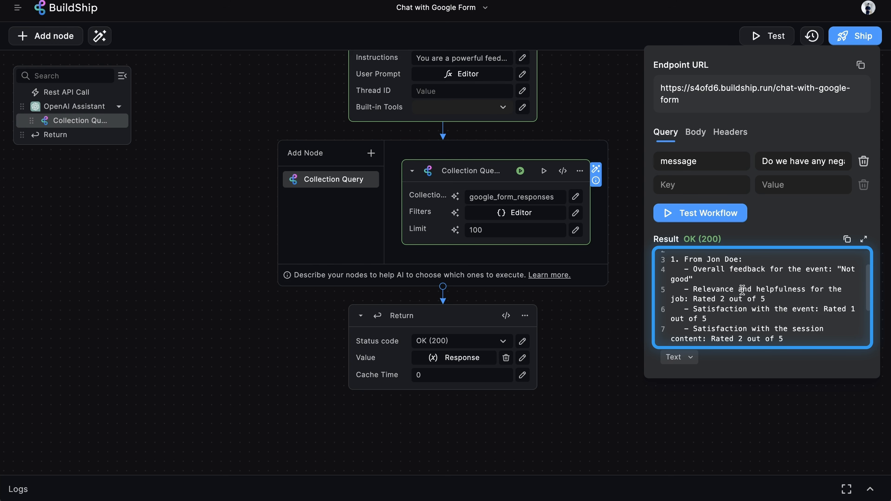
scroll(774, 297, "down", 1)
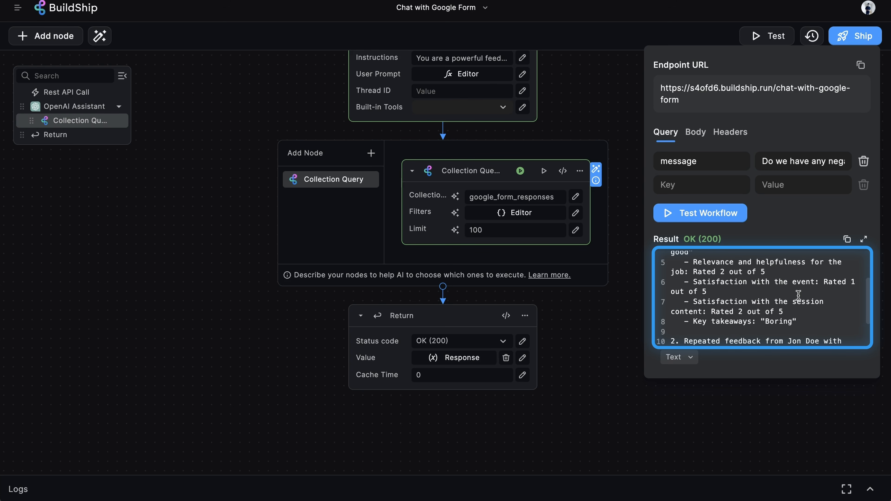
scroll(797, 296, "down", 1)
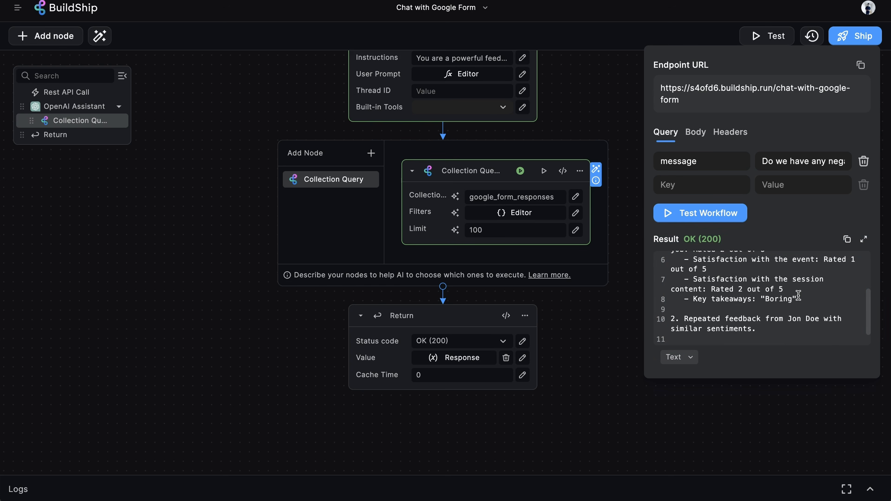
scroll(797, 296, "down", 1)
scroll(798, 266, "up", 2)
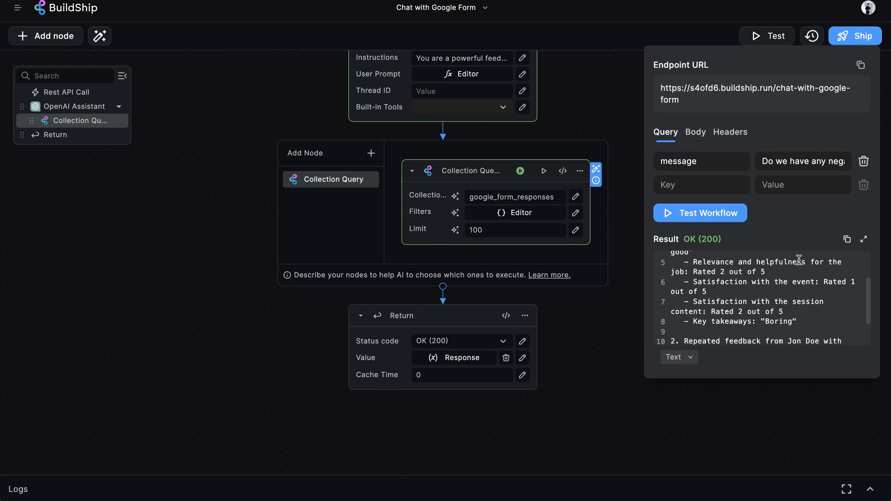
key("Escape")
scroll(749, 323, "up", 5)
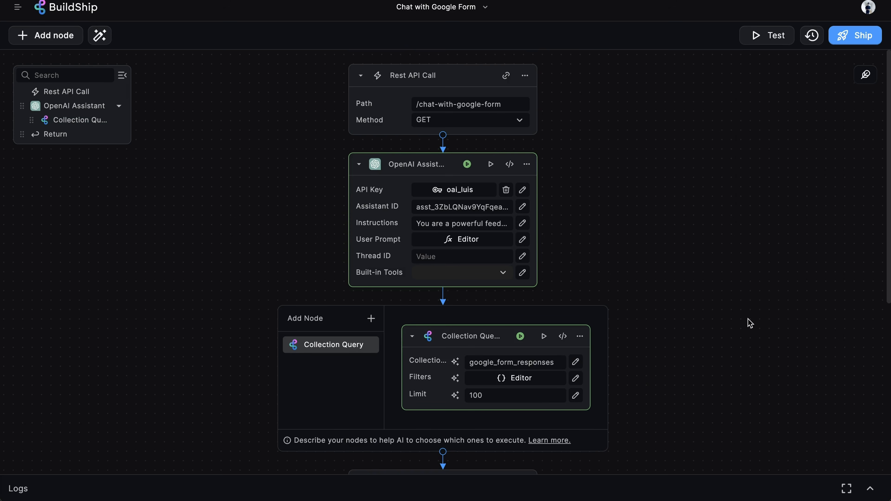